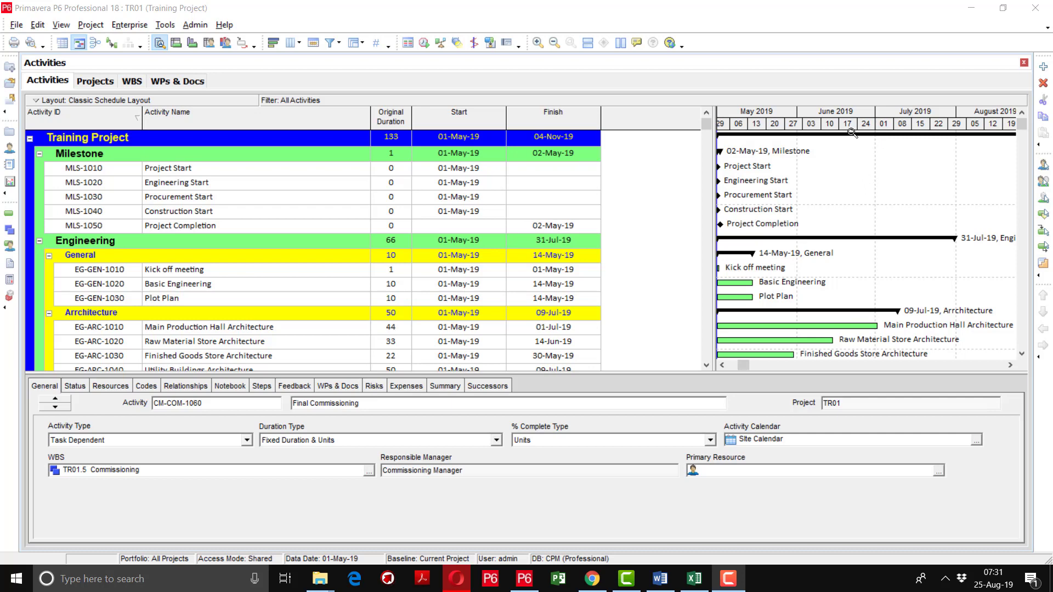
Rename the project-level activity code Zone as Zone/Area in the activity code definitions.
drag(851, 132, 794, 130)
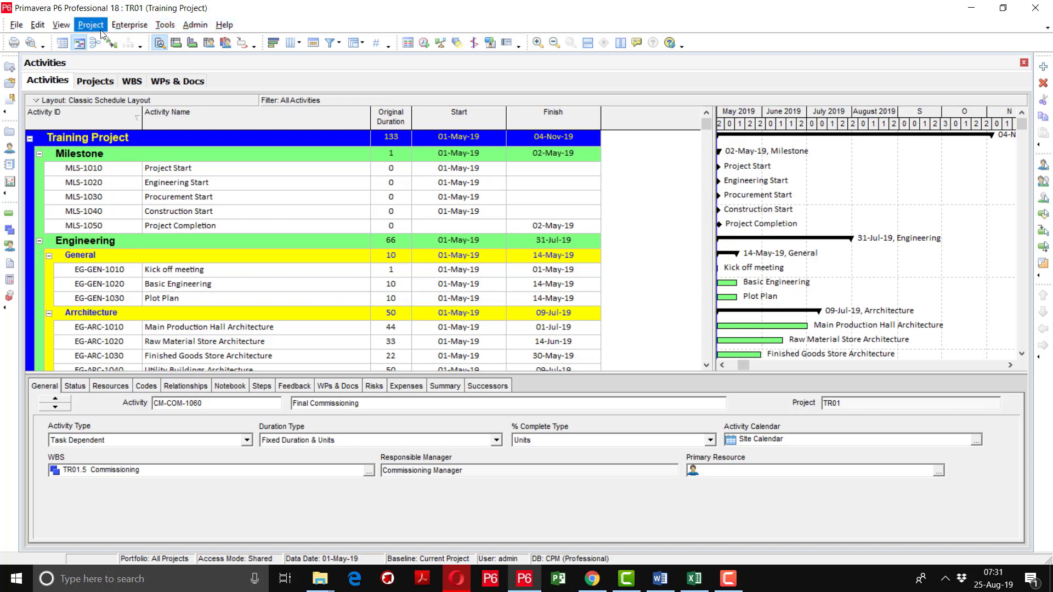
click(122, 26)
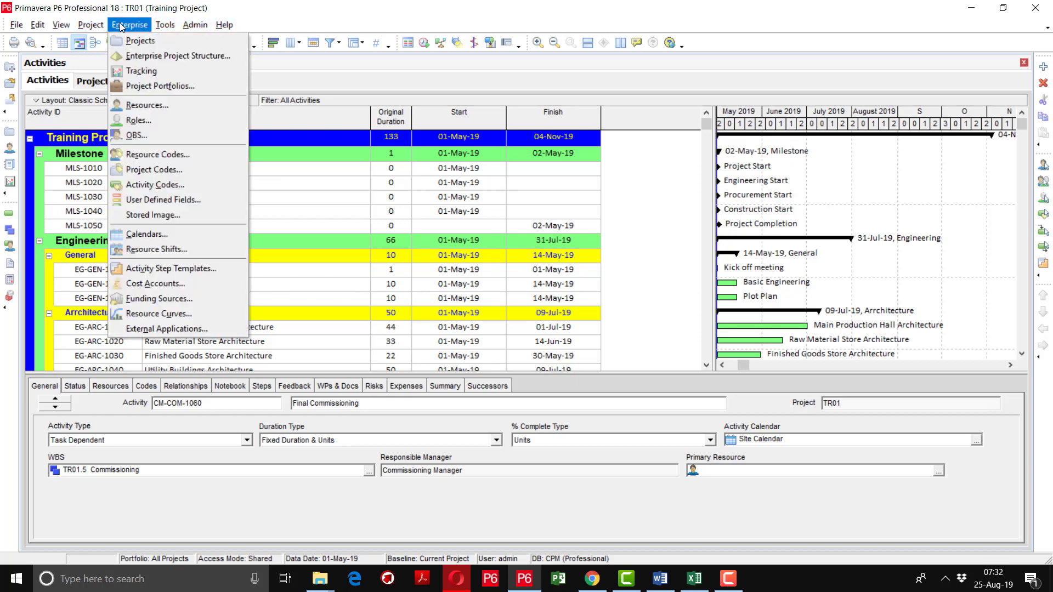
click(145, 189)
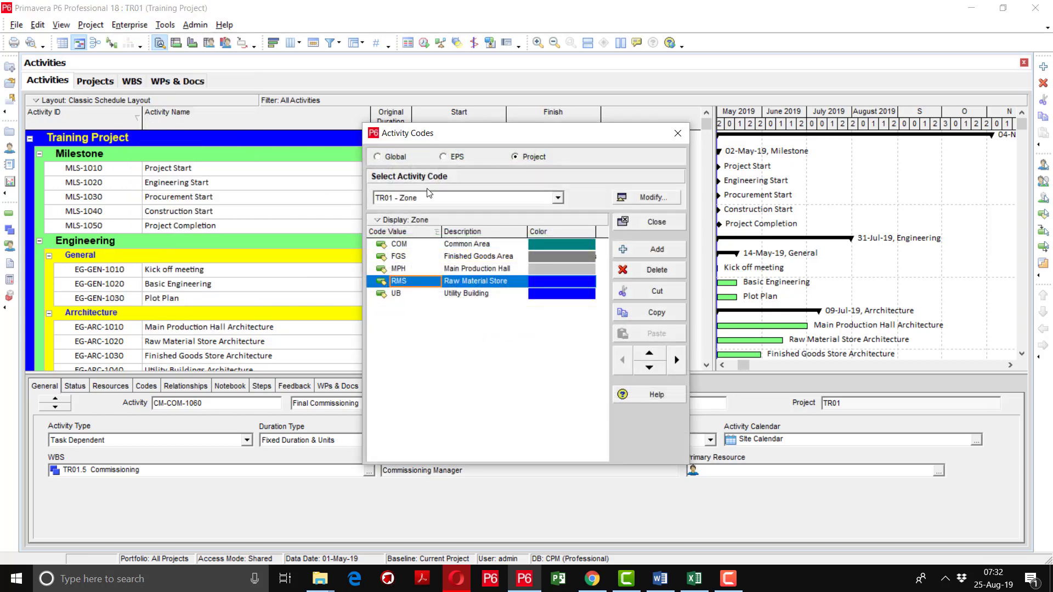
click(635, 207)
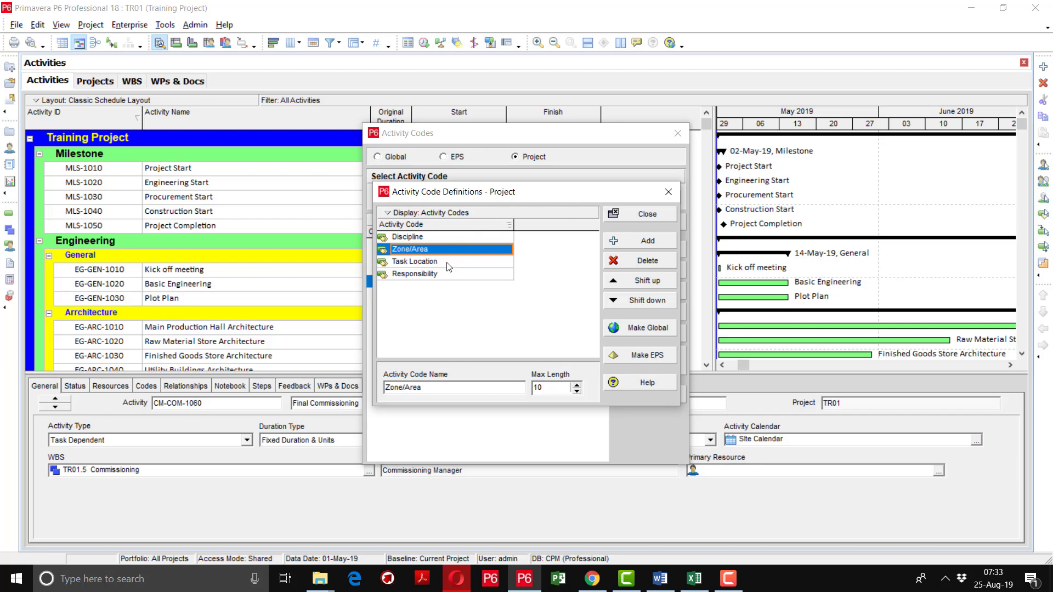
click(656, 213)
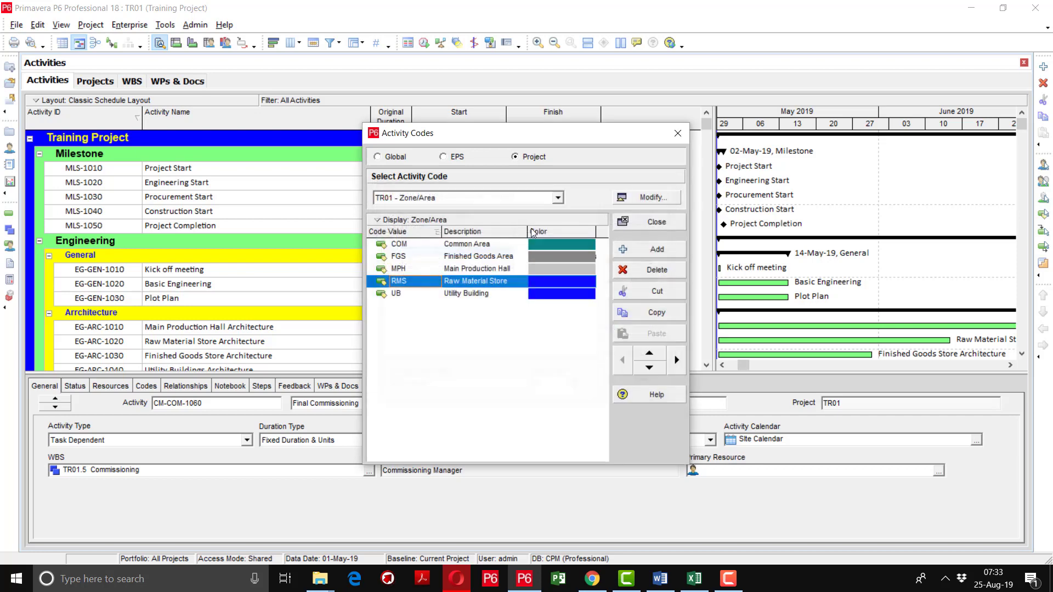
Review the values defined for the project activity codes Discipline, Responsibility, Task Location and Zone/Area.
click(489, 200)
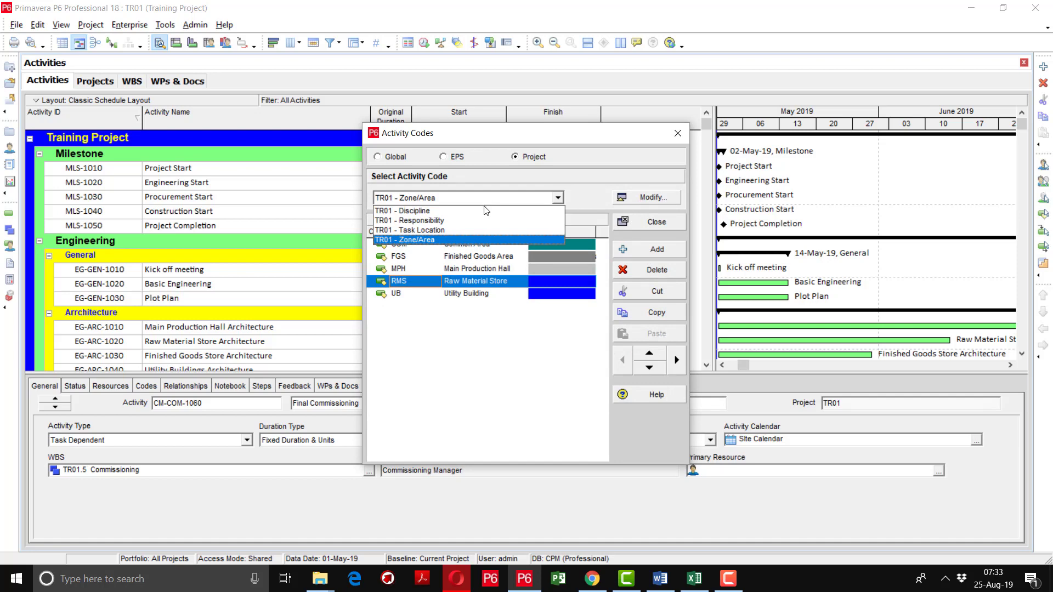
click(469, 212)
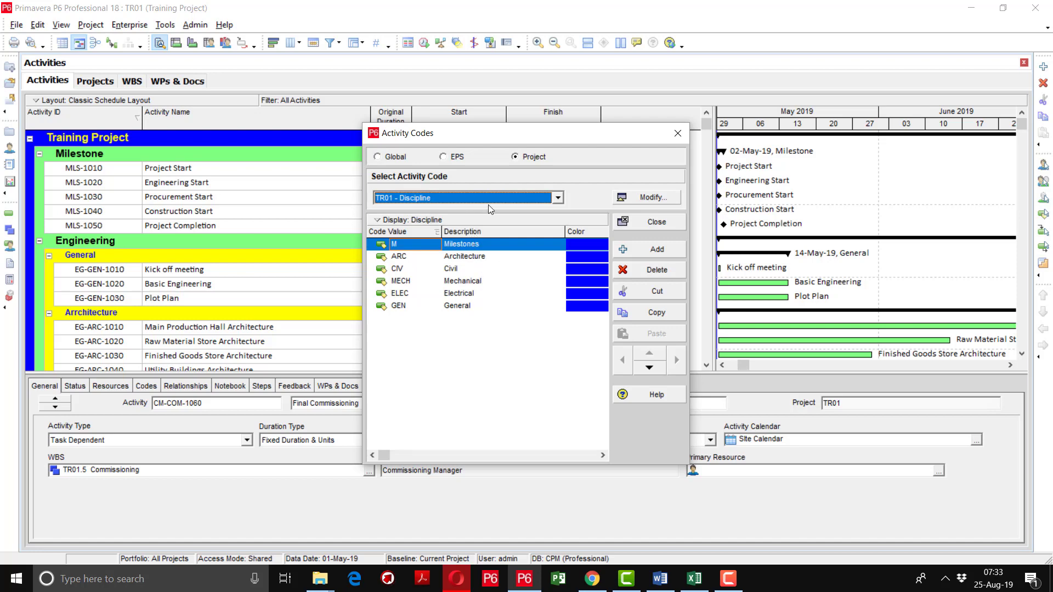
click(488, 199)
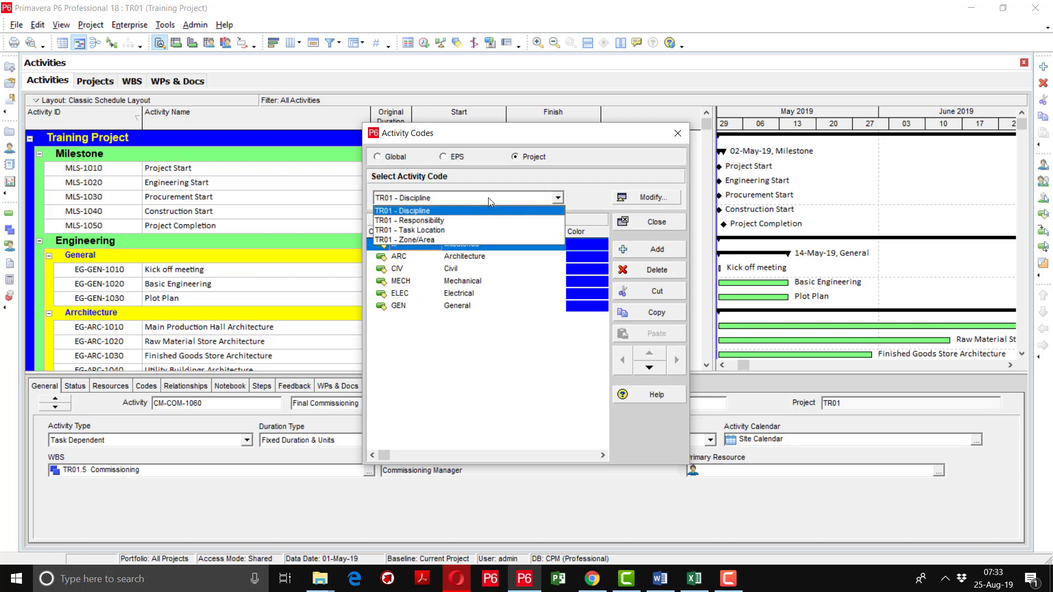
click(459, 220)
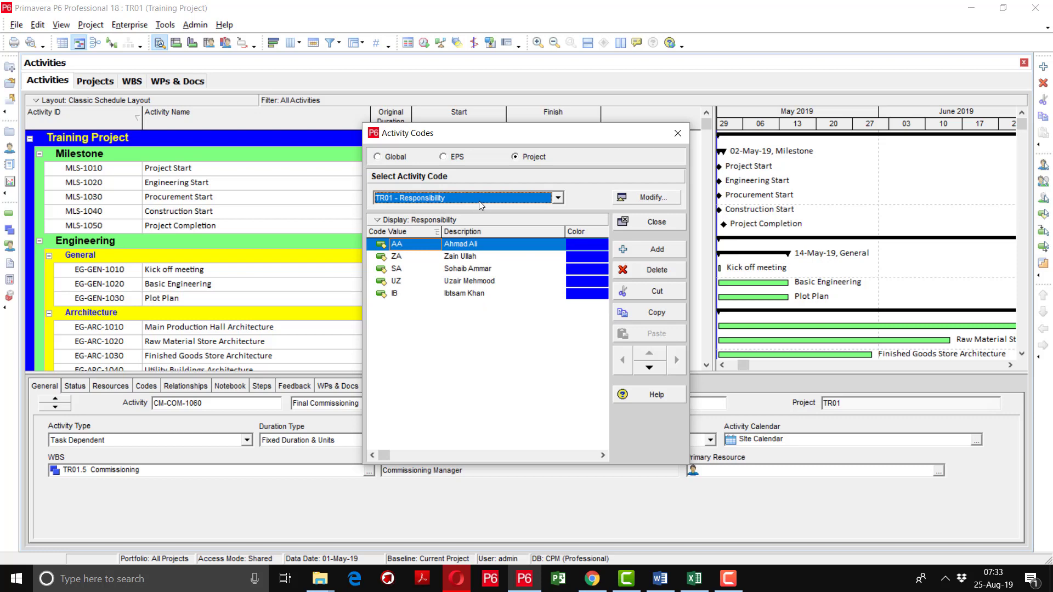
click(479, 201)
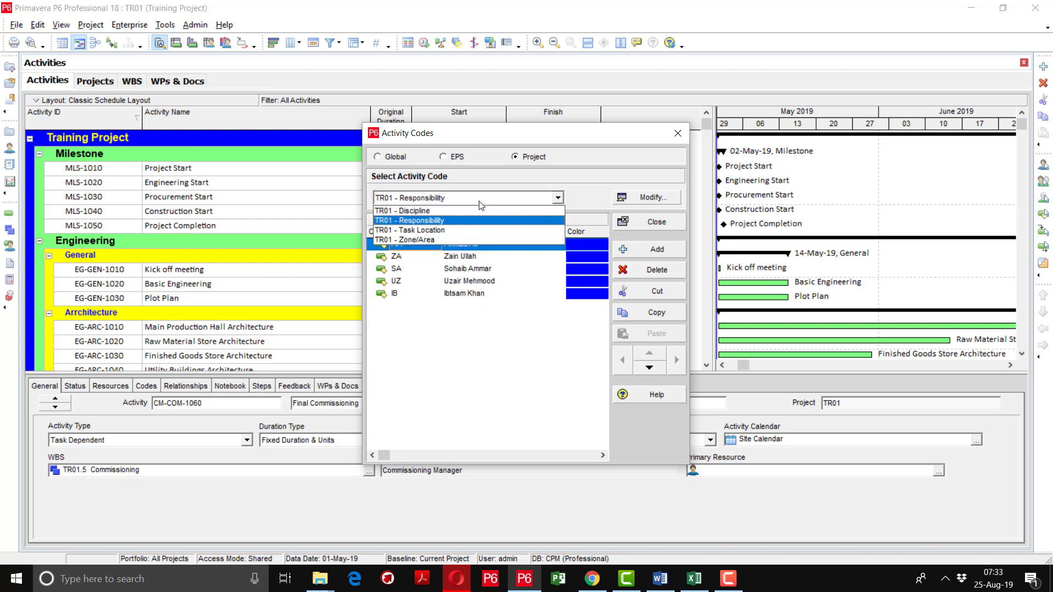
click(450, 231)
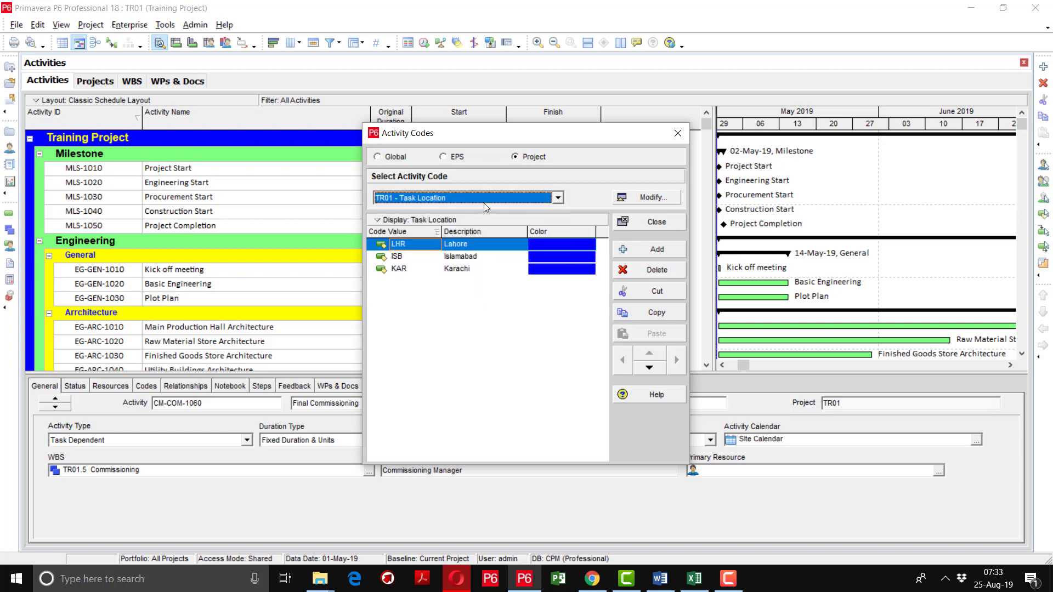
click(485, 200)
click(454, 241)
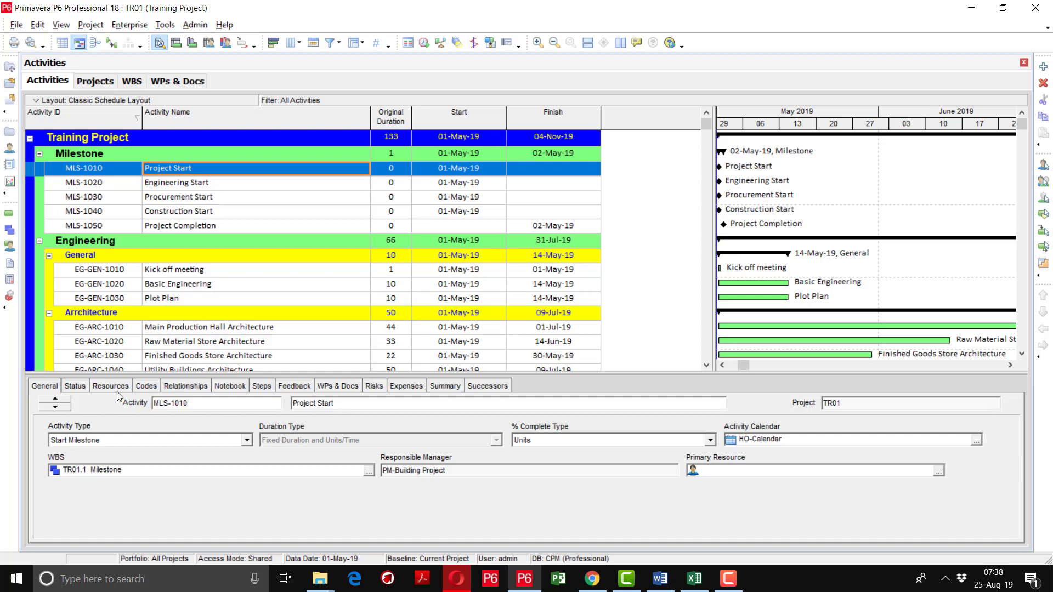
Assign the project-level Discipline code M (Milestones) to the Project Start activity MLS-1010.
click(147, 386)
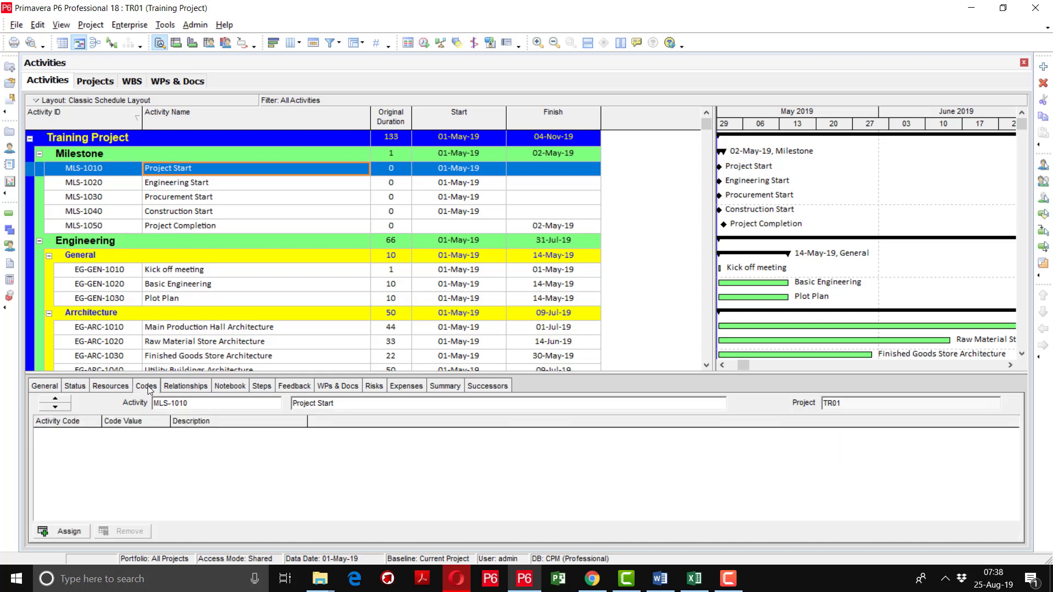
click(66, 532)
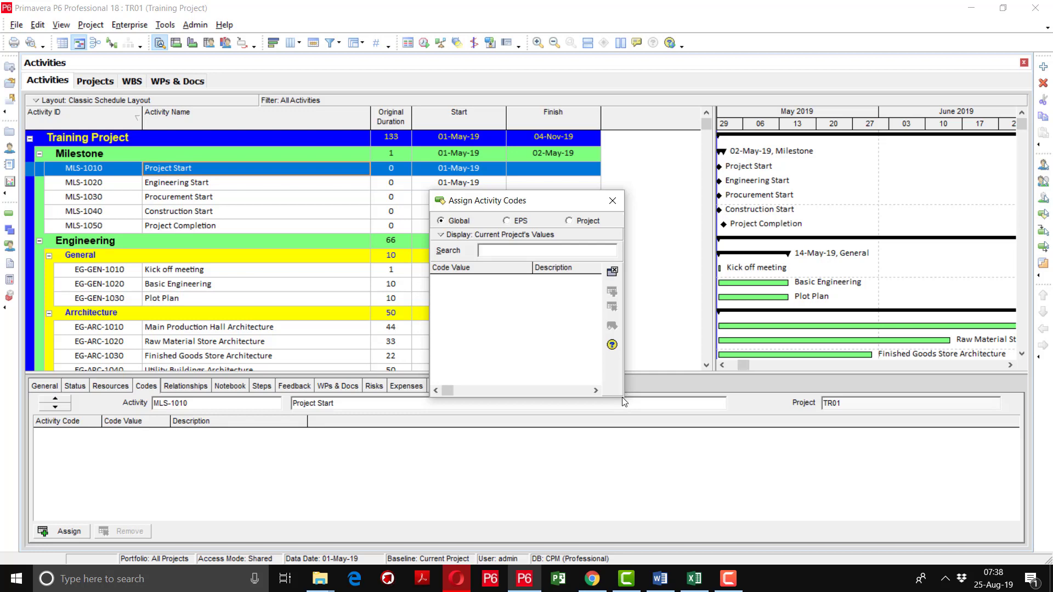
drag(621, 396, 702, 483)
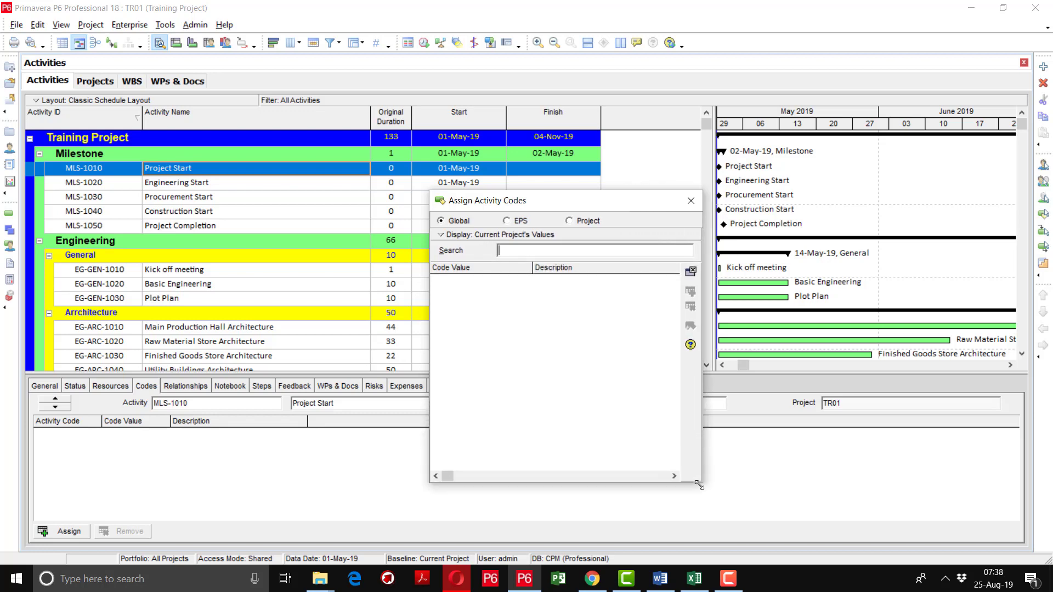
click(578, 220)
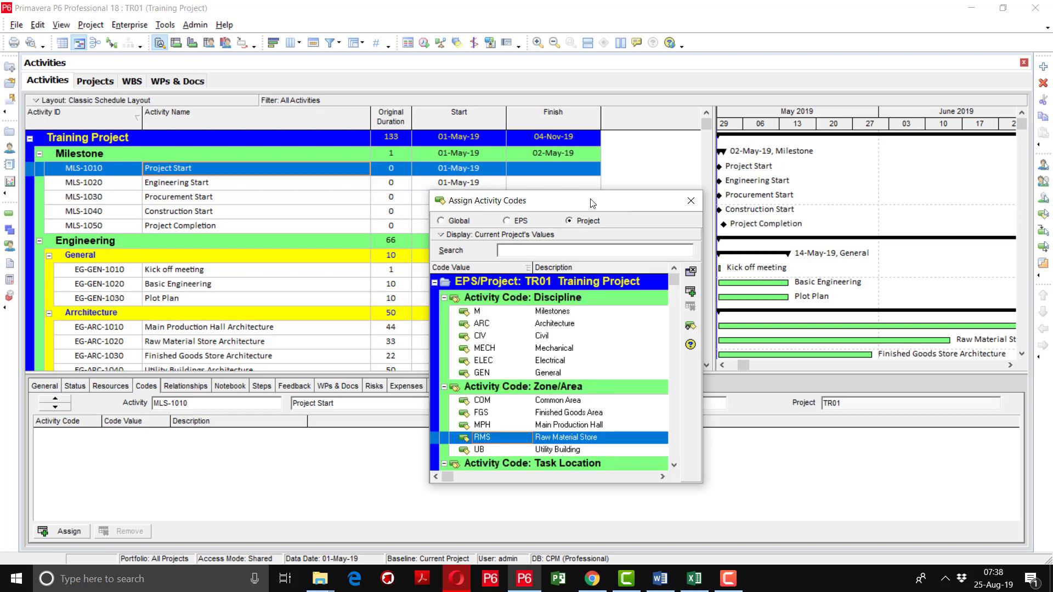
drag(592, 203, 789, 116)
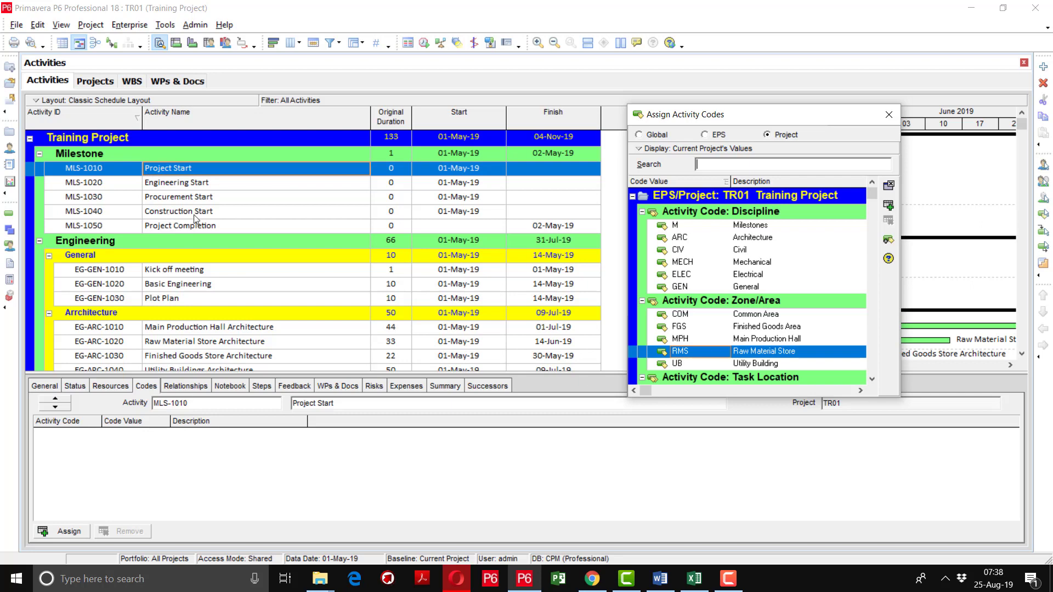
double_click(758, 226)
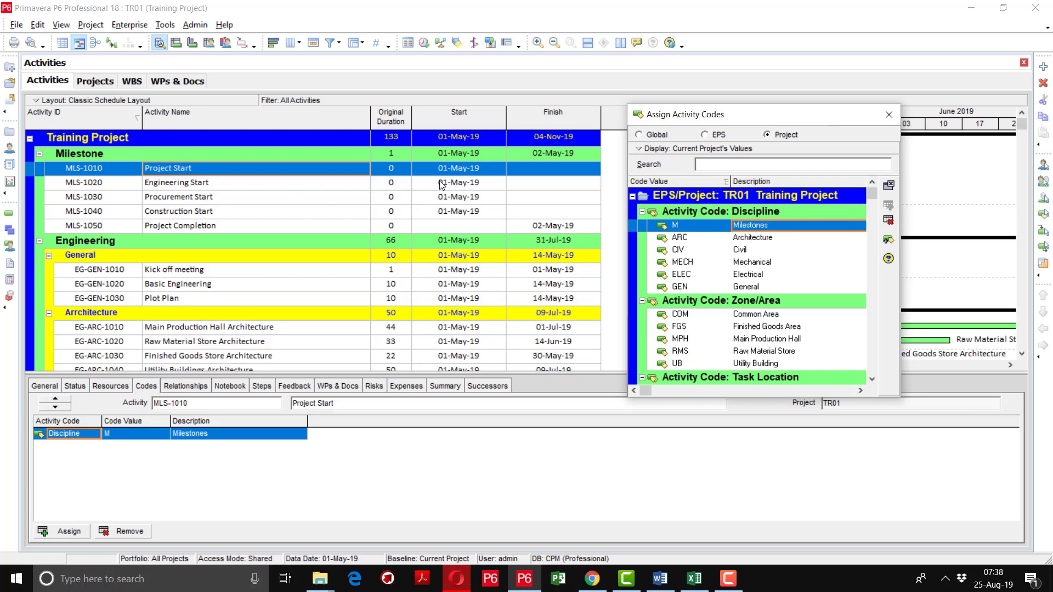
Assign the Discipline code M (Milestones) to Engineering Start, Procurement Start, Construction Start and Project Completion.
click(198, 185)
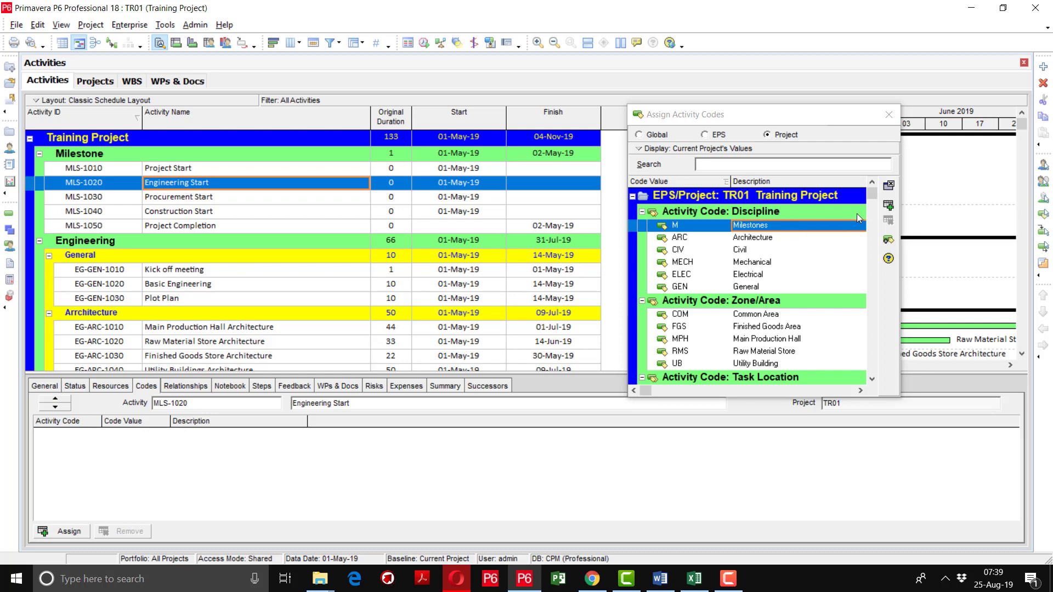
click(889, 206)
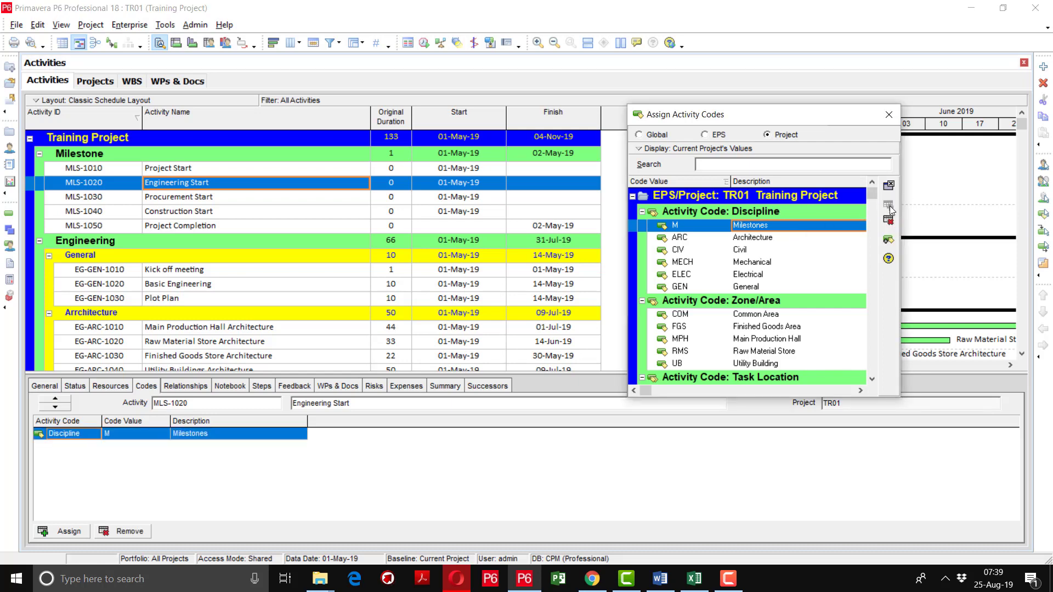
click(267, 198)
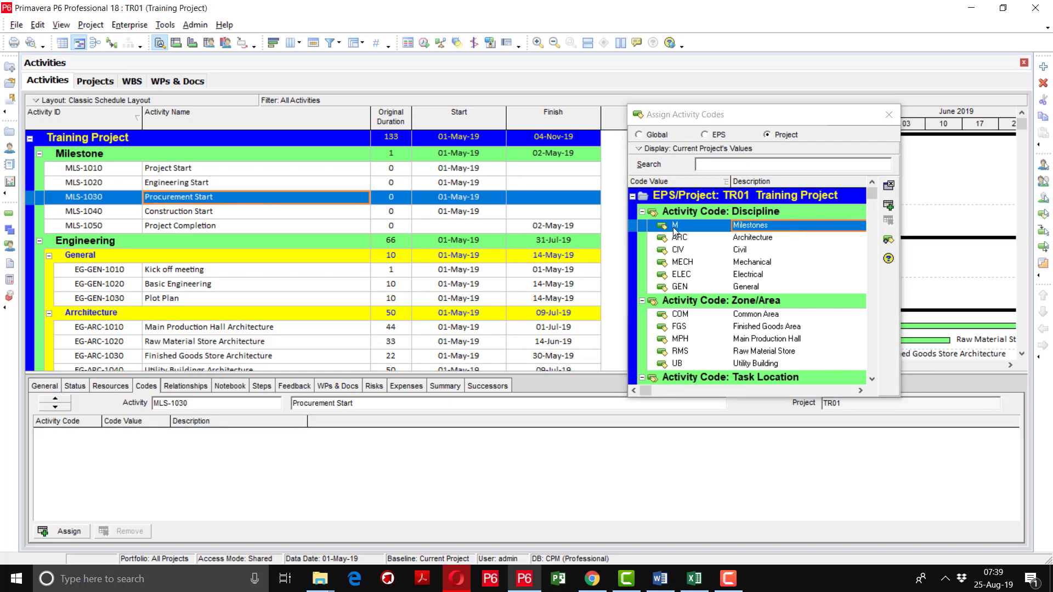
double_click(777, 230)
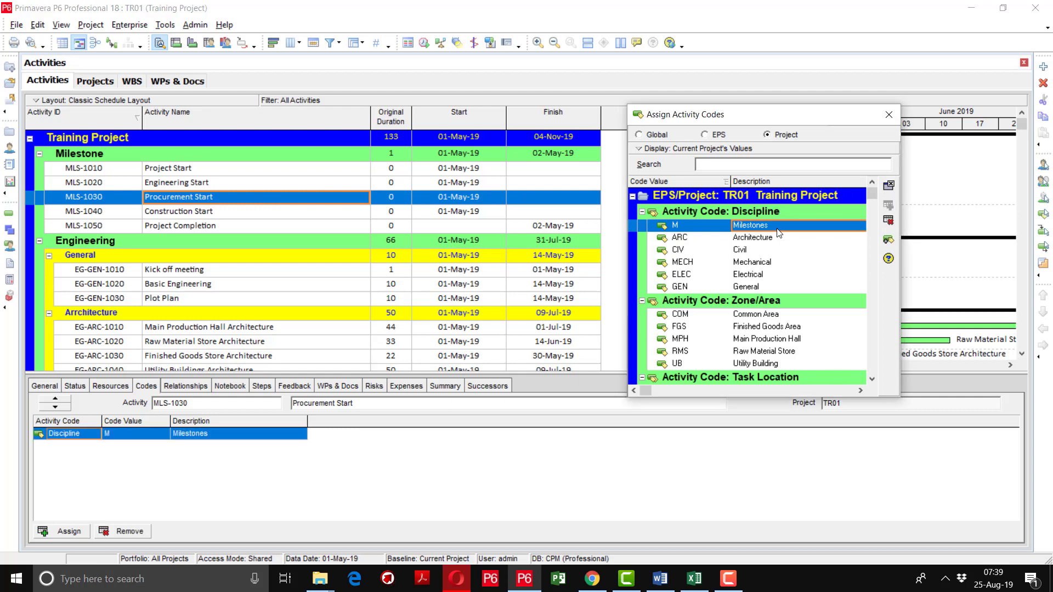
click(310, 214)
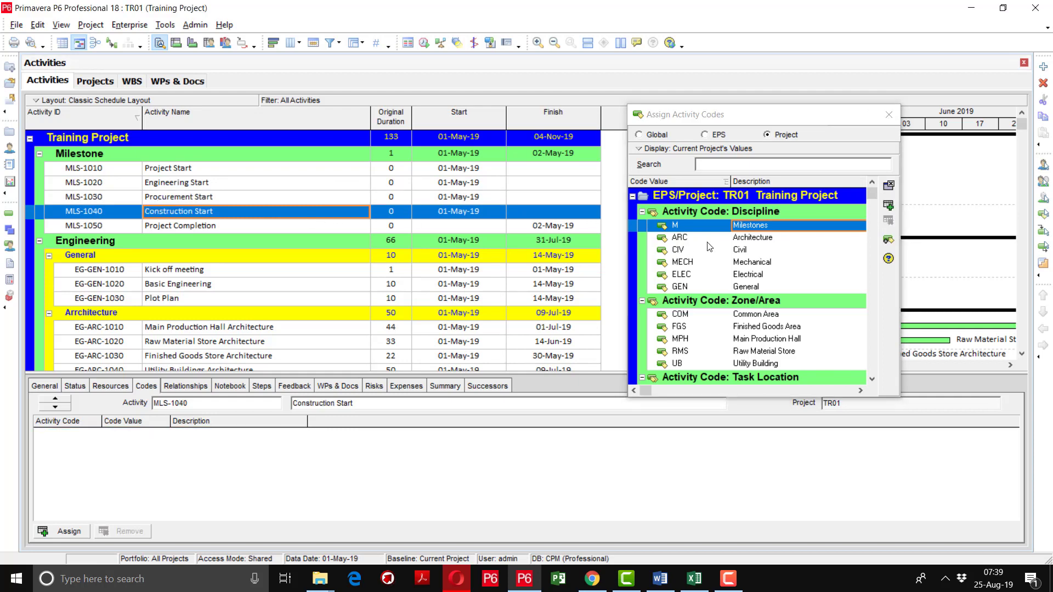
double_click(763, 231)
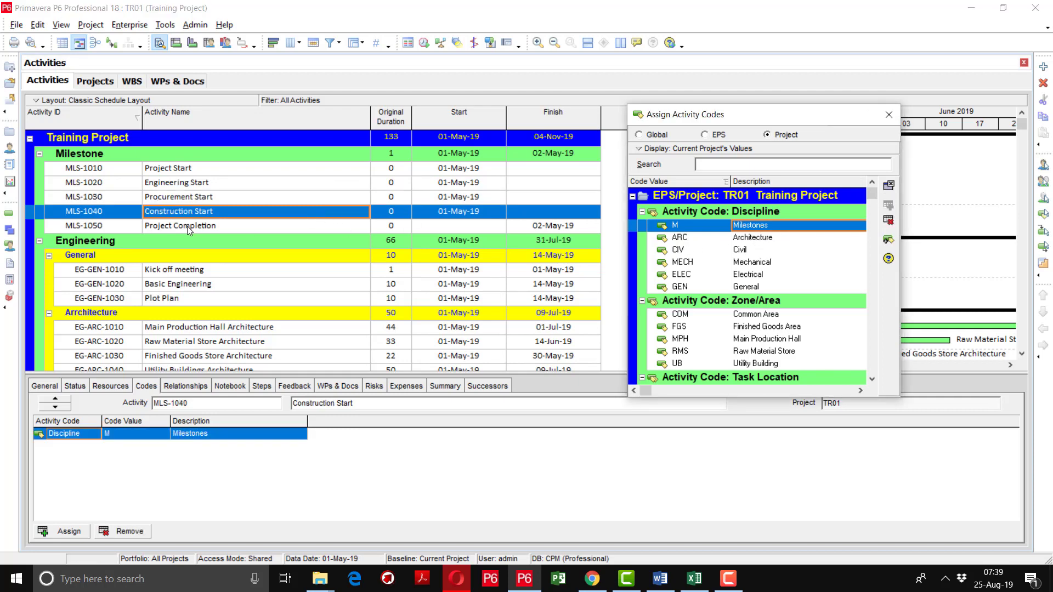
click(187, 226)
click(752, 230)
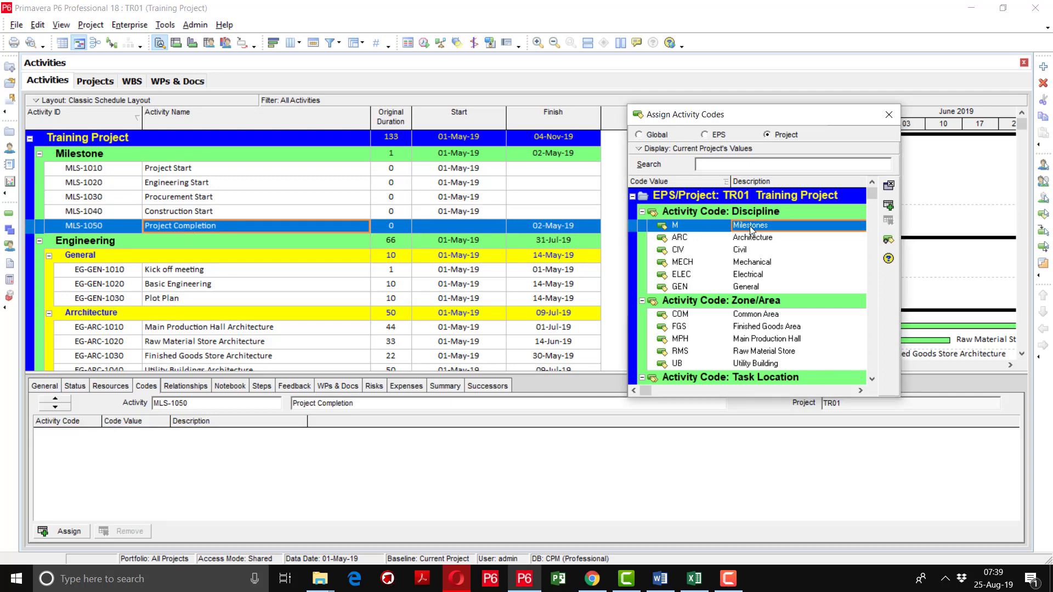
double_click(751, 230)
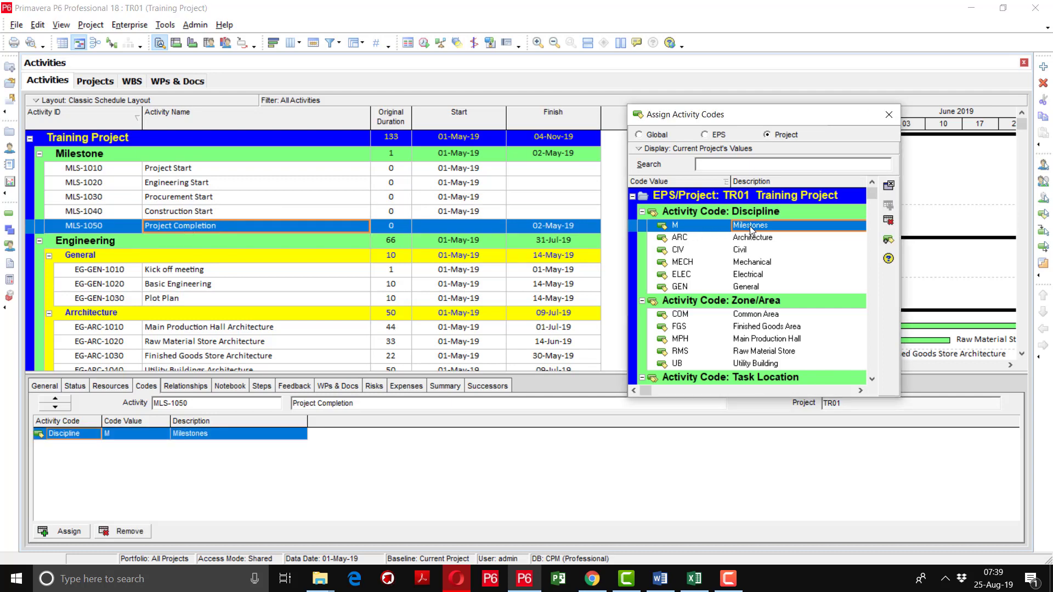
Assign the Discipline code GEN (General) and the Zone/Area code COM (Common Area) to the Kick off meeting activity.
click(200, 270)
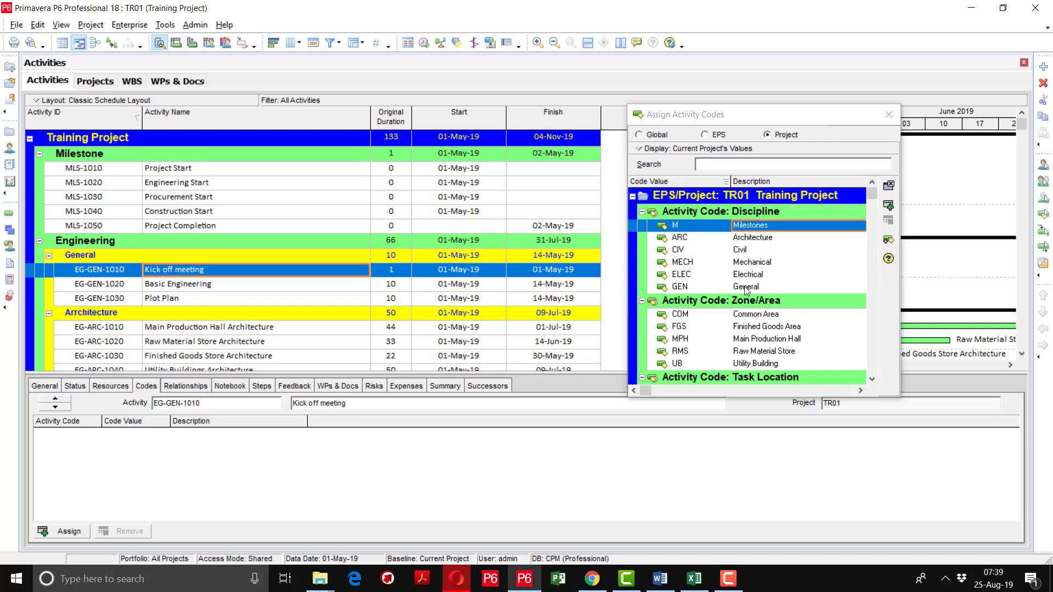
double_click(745, 286)
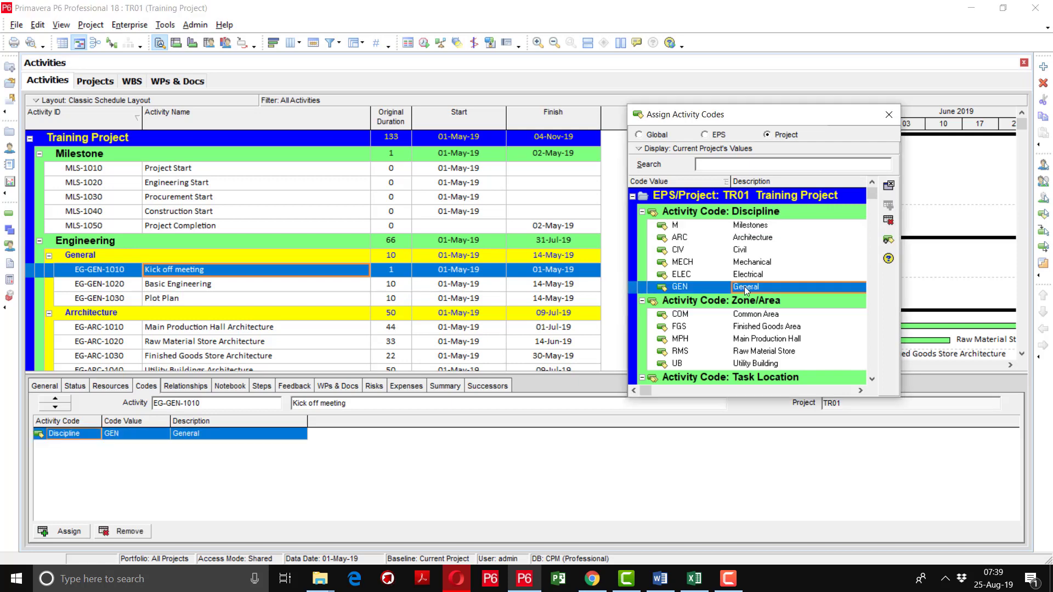
click(756, 316)
double_click(756, 318)
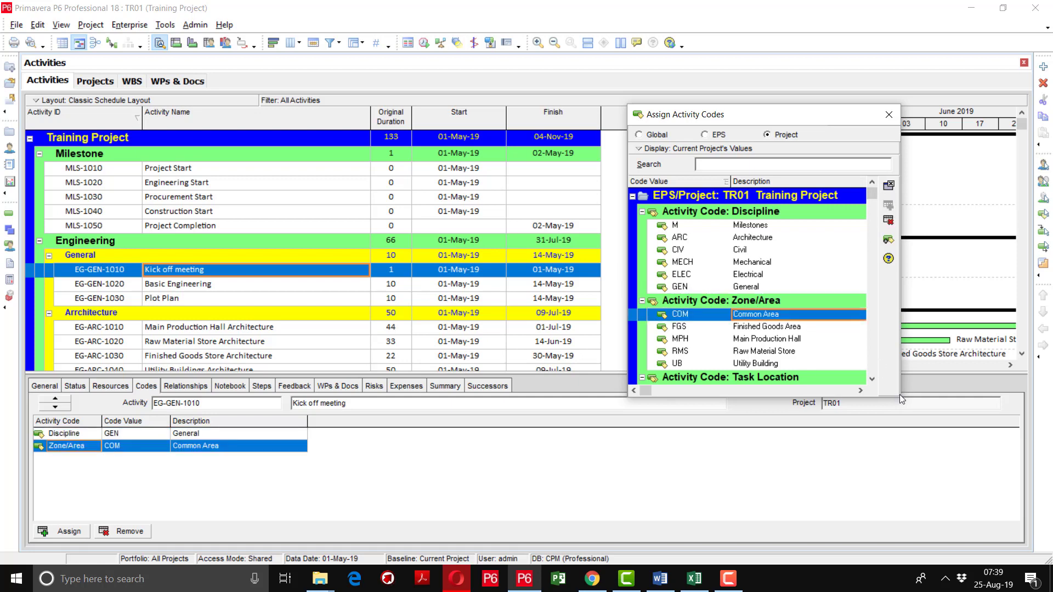
Assign the Task Location code LHR (Lahore) and the Responsibility code AA to the Kick off meeting activity, and finish assigning.
click(871, 379)
scroll(872, 382, down, 1)
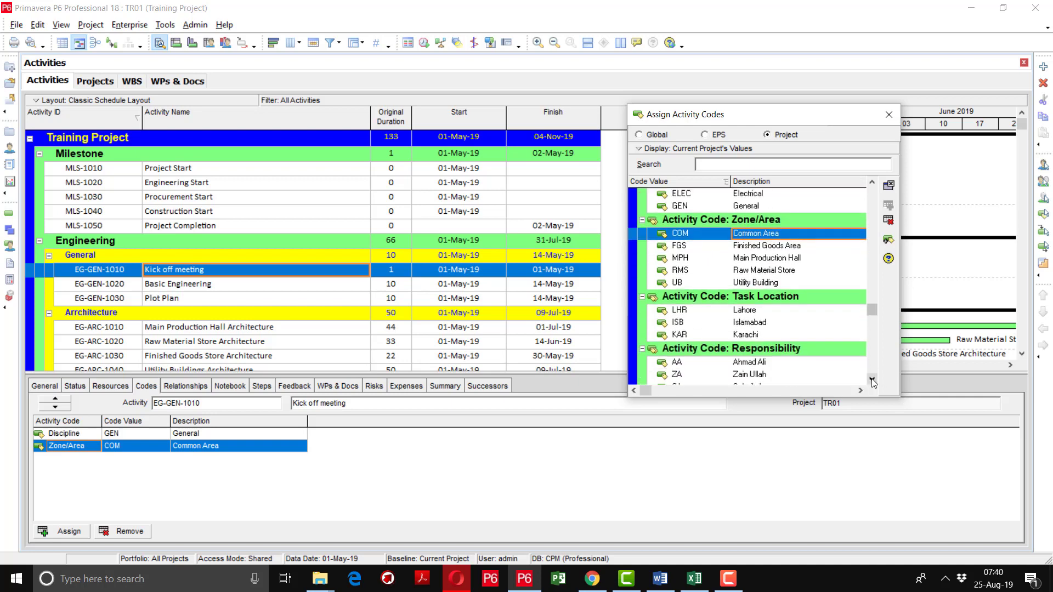
double_click(766, 315)
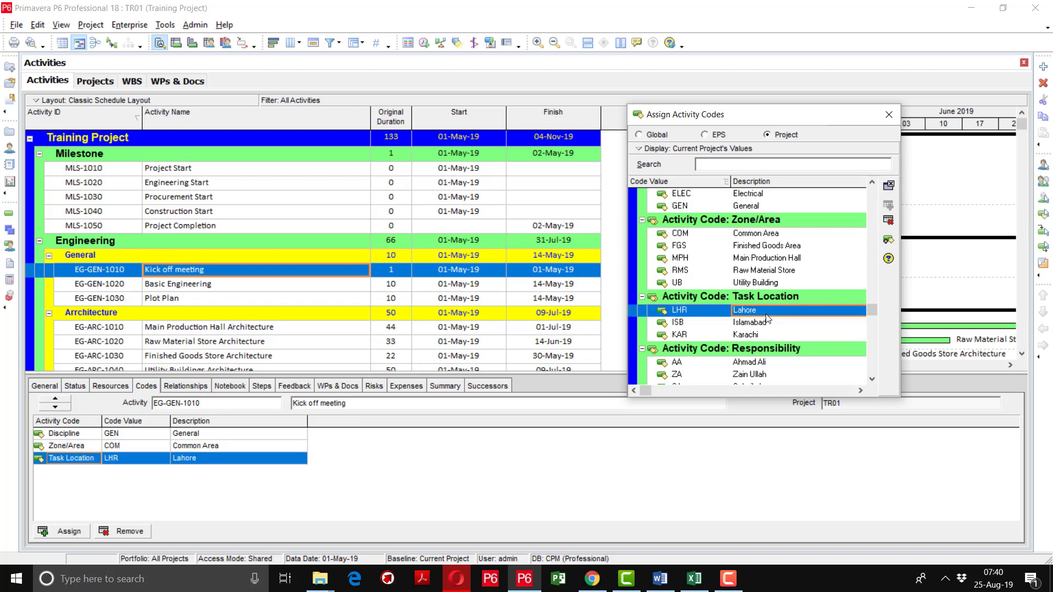
click(873, 379)
click(872, 379)
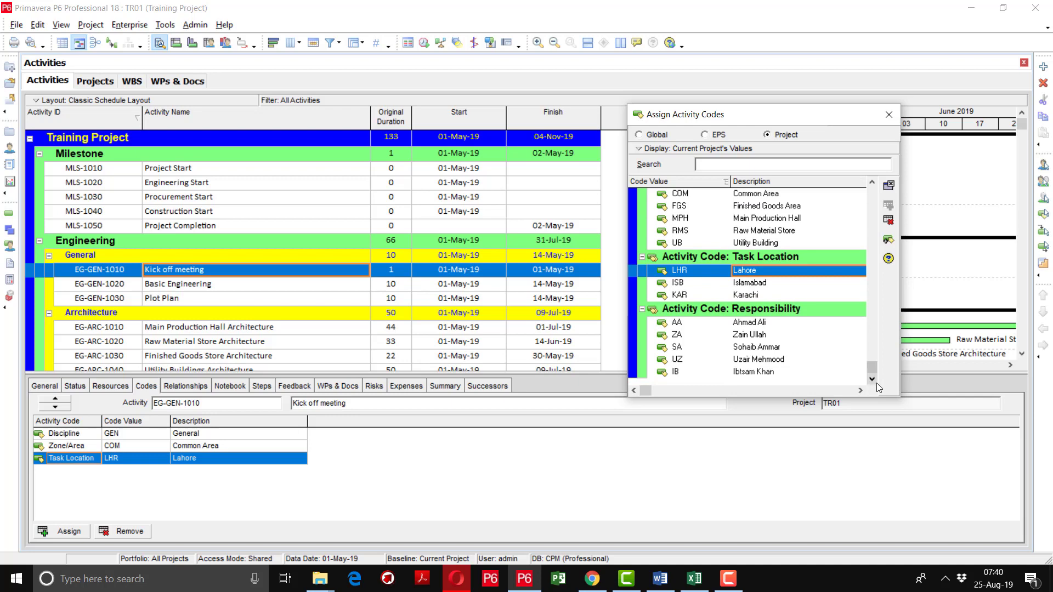
double_click(756, 324)
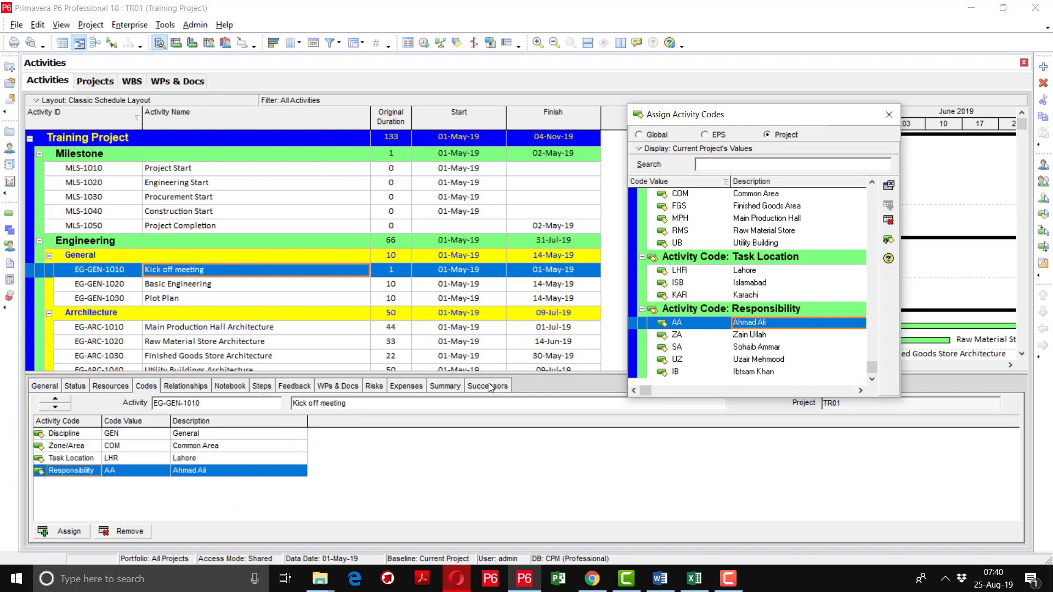
click(889, 115)
Assign the project-level Discipline code ARC (Architecture) and Zone/Area code MPH (Main Production Hall) to the Main Production Hall Architecture activity EG-ARC-1010.
click(706, 366)
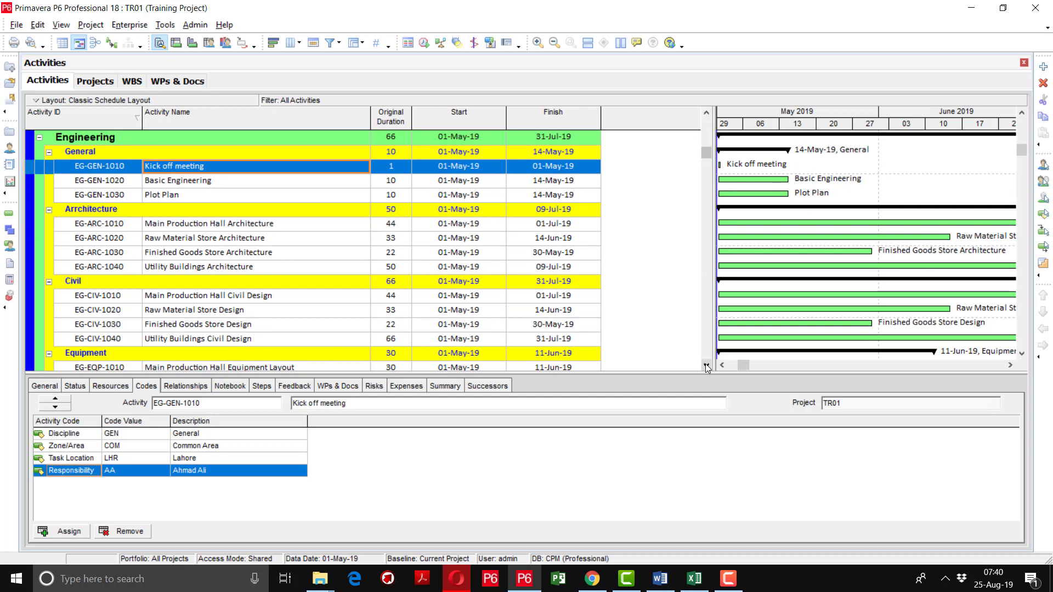
click(248, 224)
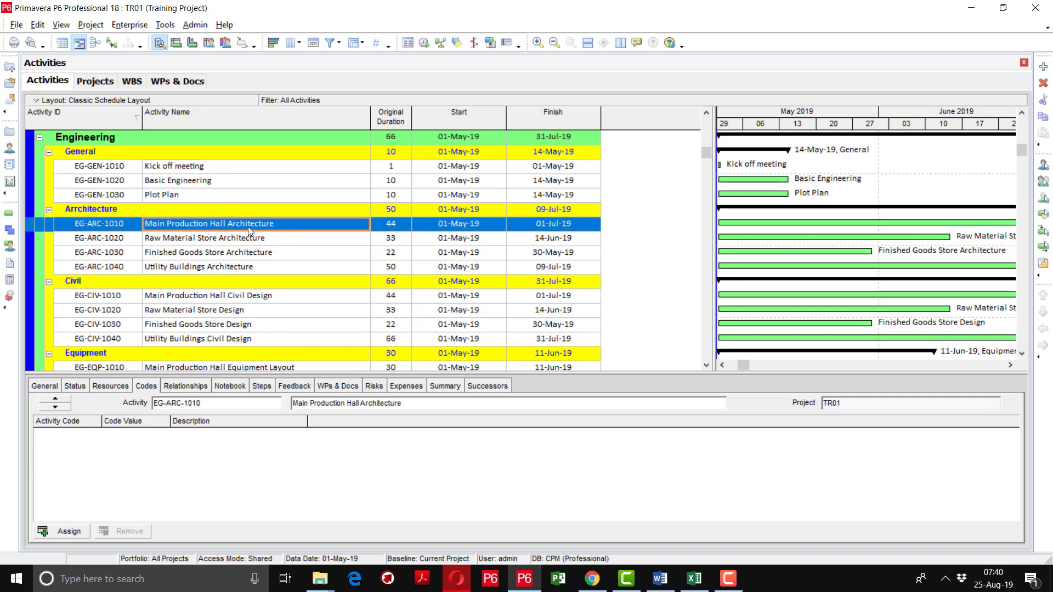
right_click(248, 229)
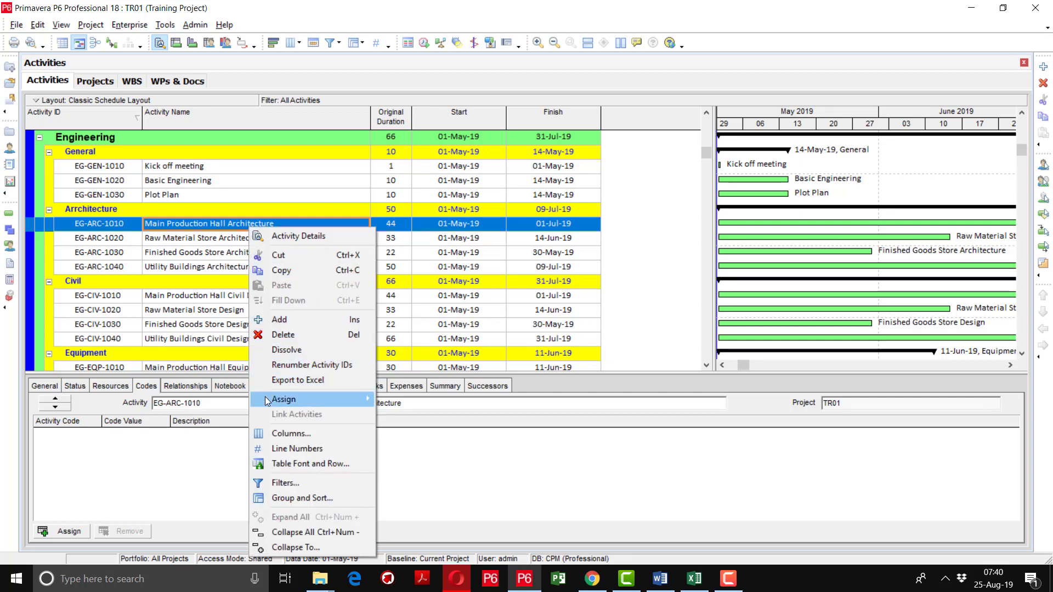
mouse_move(266, 399)
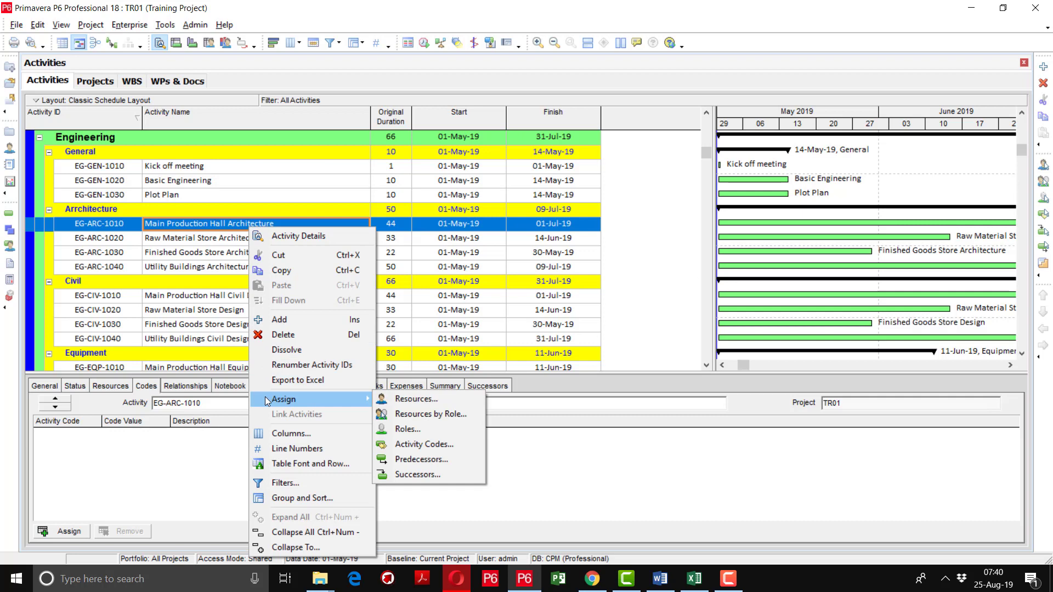
click(417, 444)
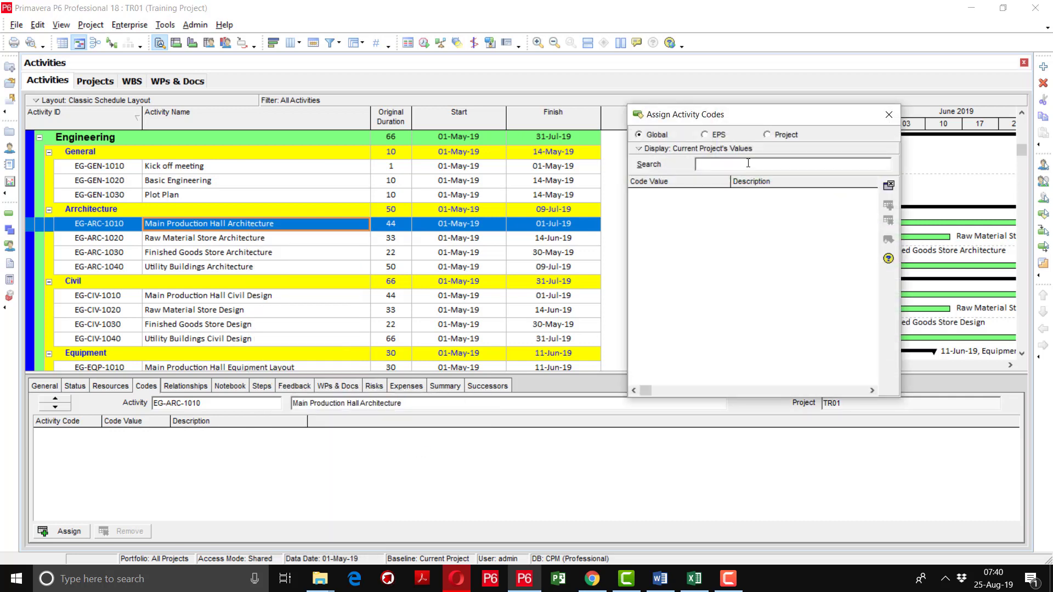
drag(756, 120, 567, 112)
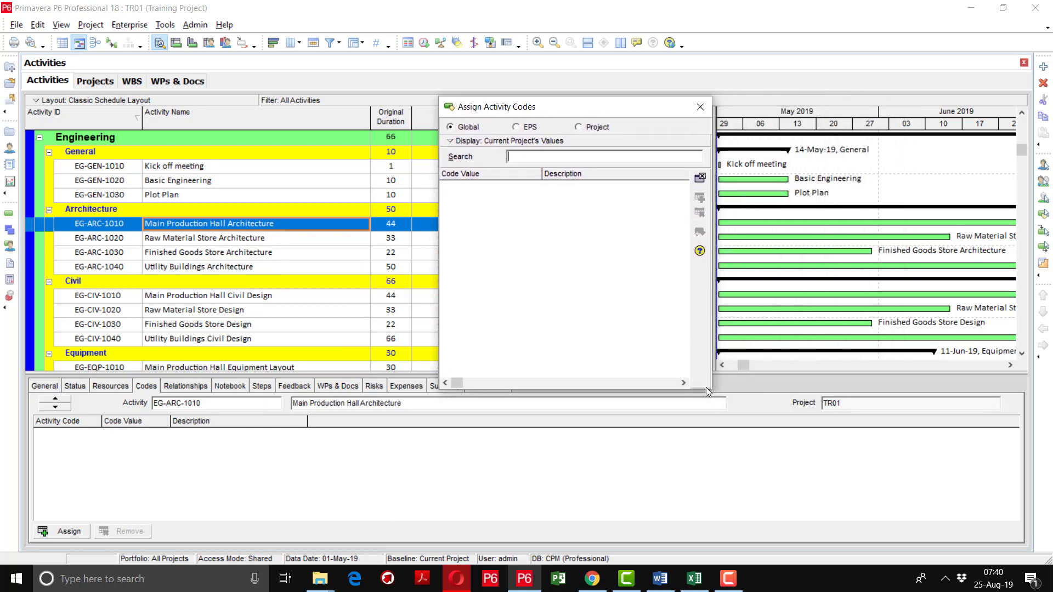
click(579, 127)
scroll(679, 315, down, 3)
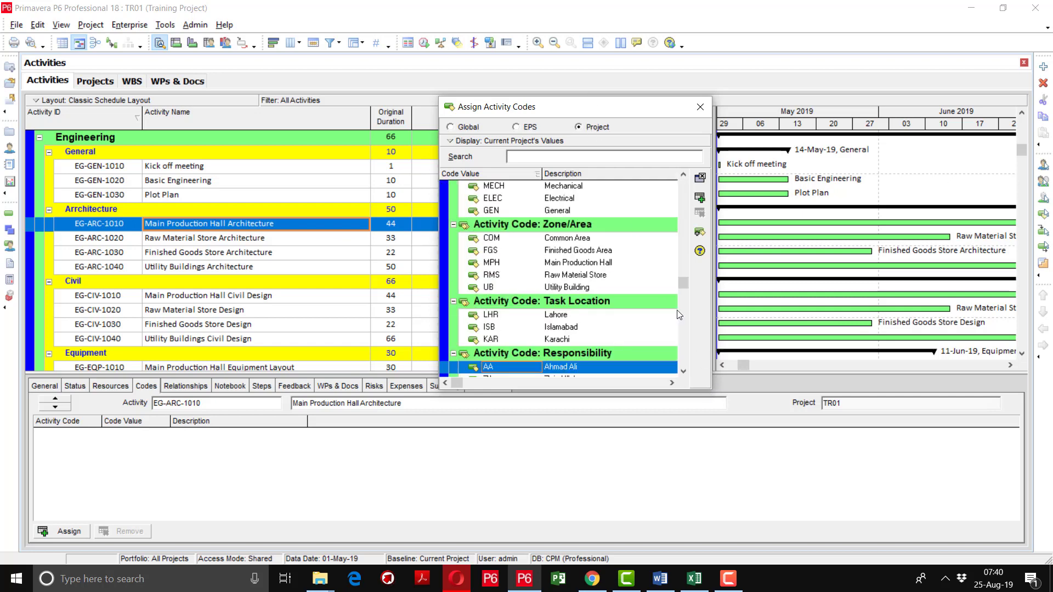
drag(684, 288, 685, 191)
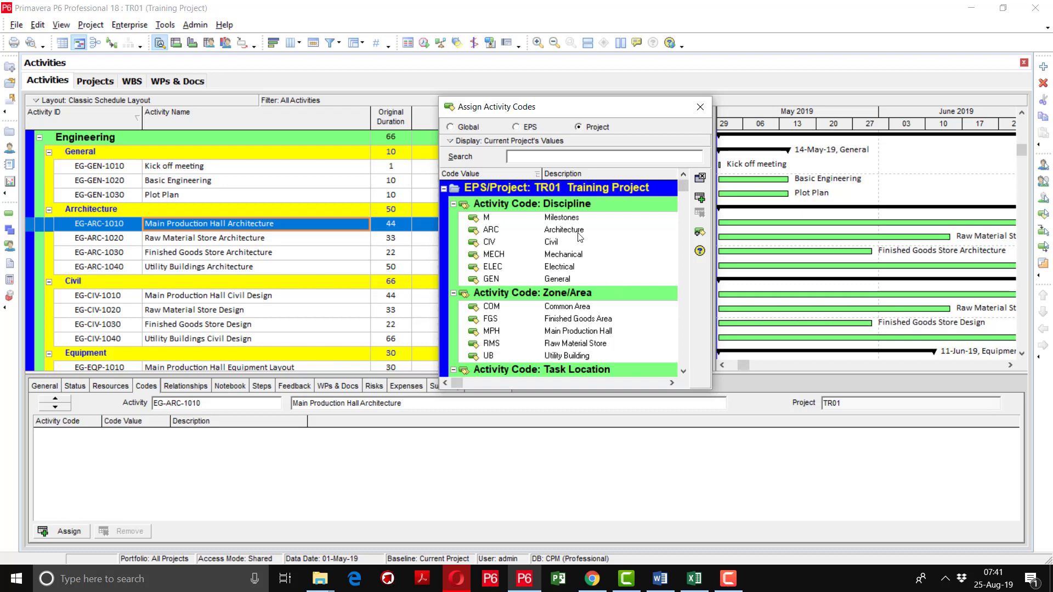
double_click(576, 233)
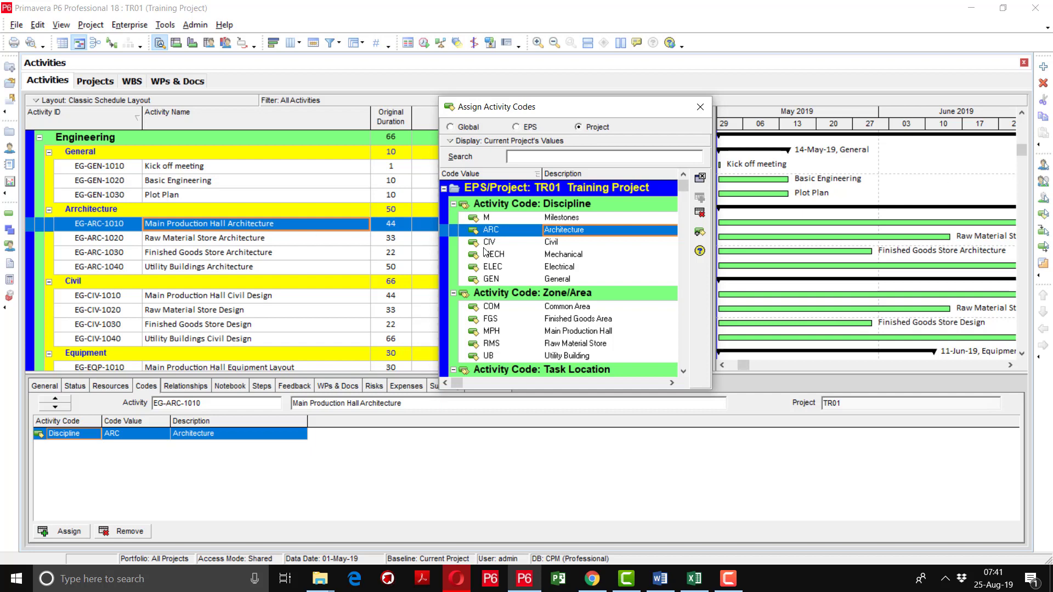
double_click(583, 332)
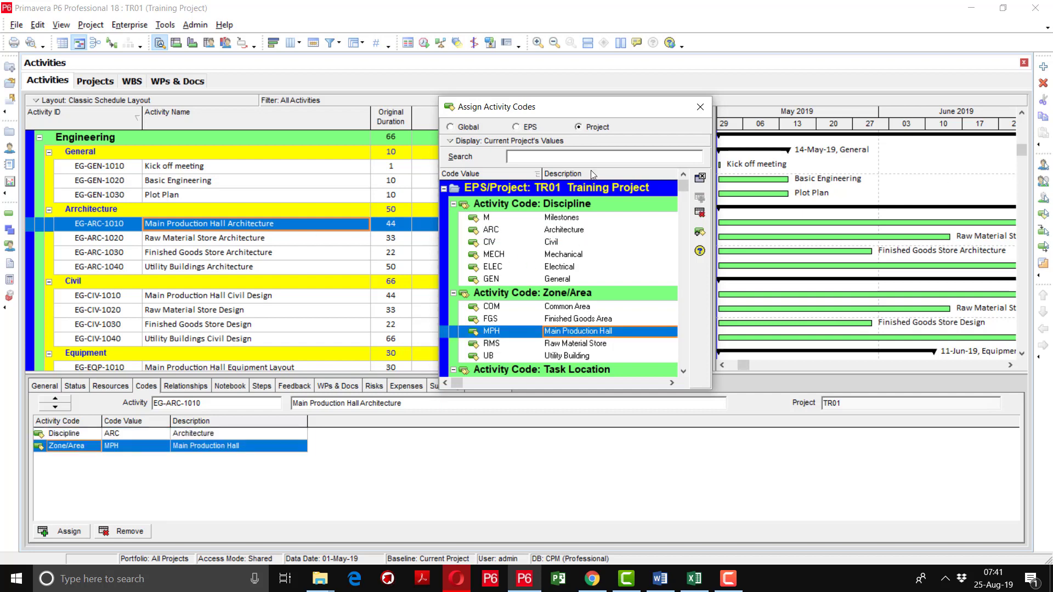
Assign the Task Location code LHR (Lahore) and the Responsibility code AA to the Main Production Hall Architecture activity.
drag(630, 112, 833, 64)
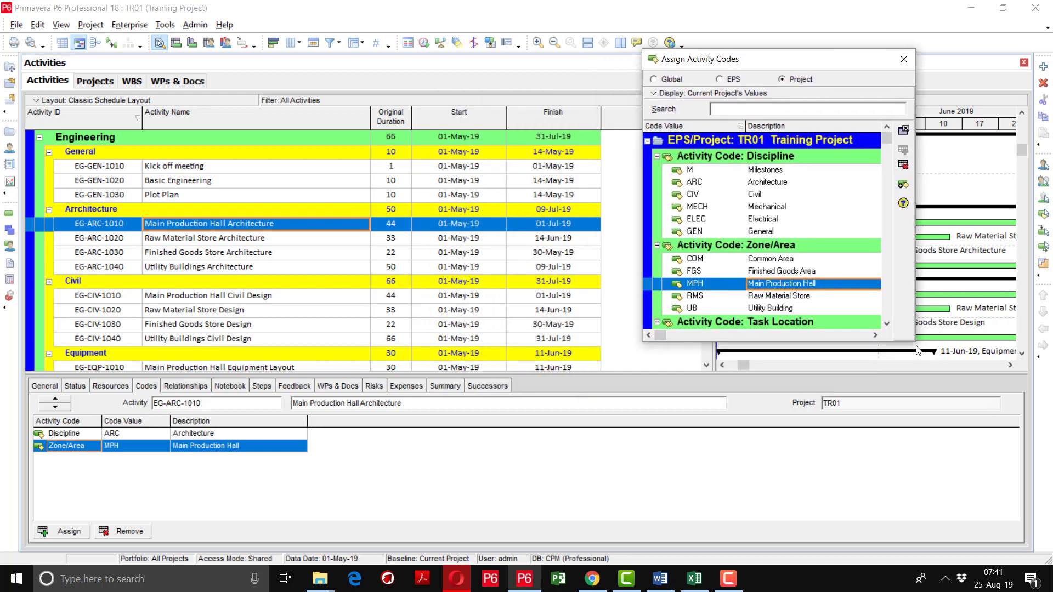
click(890, 323)
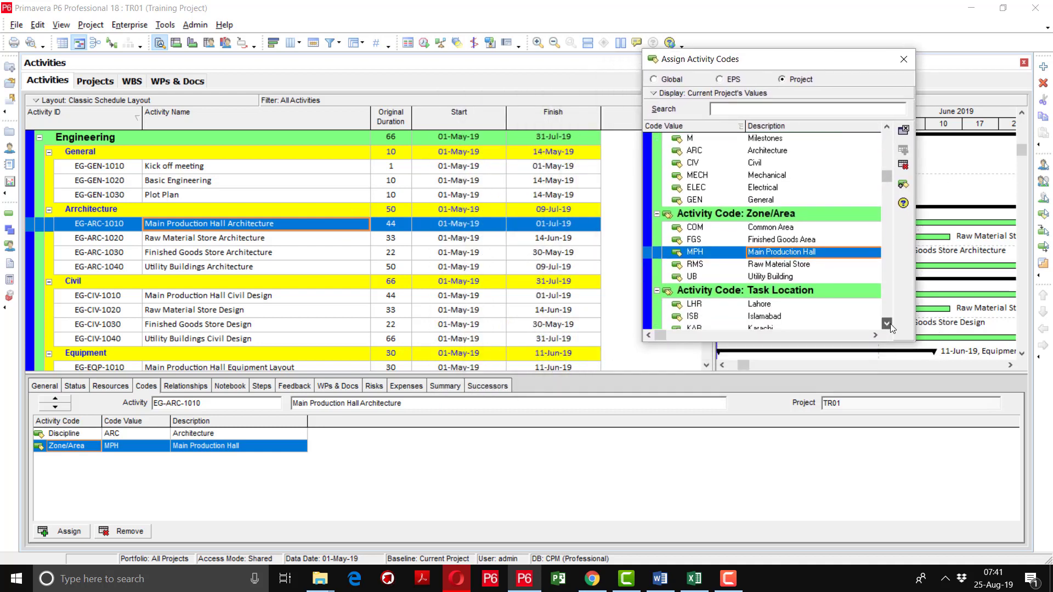
click(886, 323)
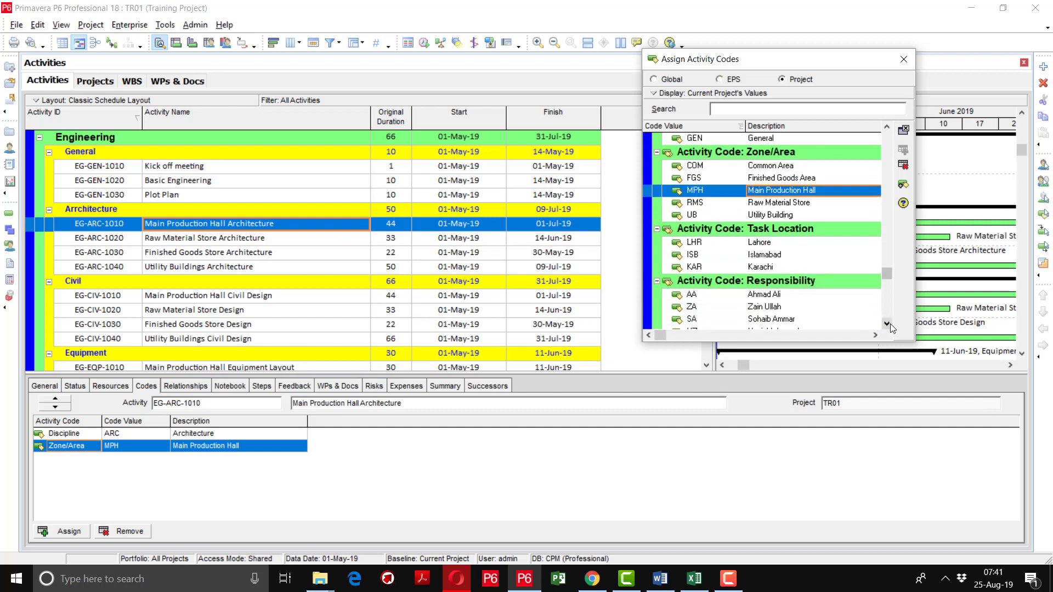
double_click(766, 243)
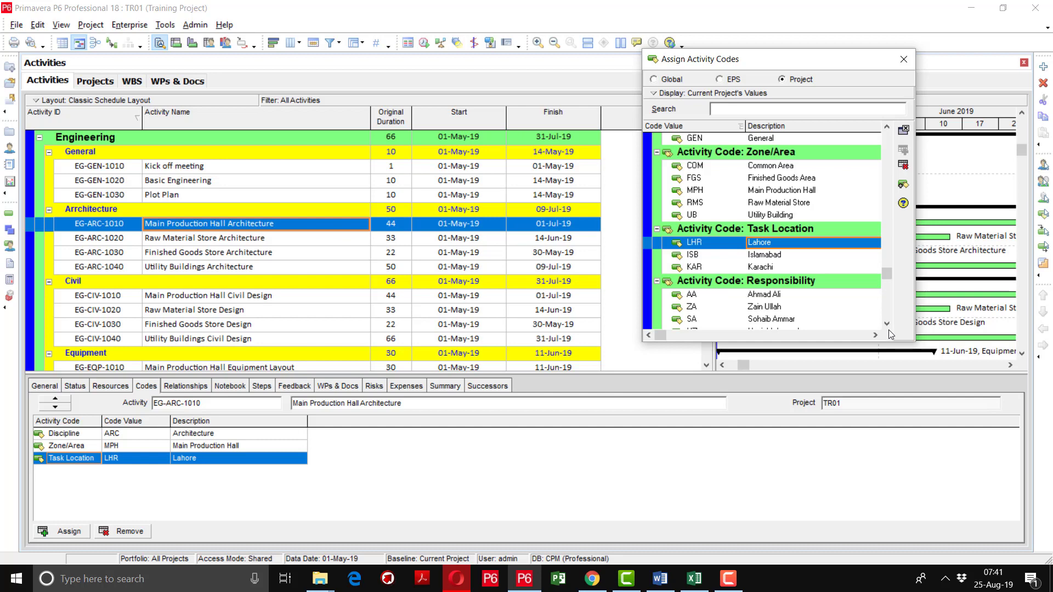
double_click(769, 294)
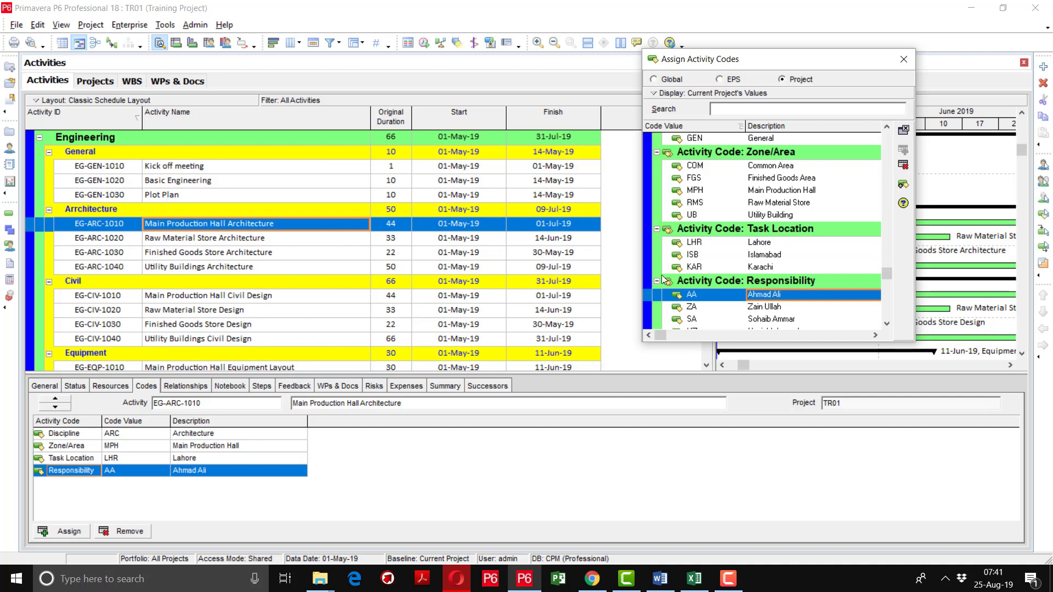
Assign the Discipline code ARC (Architecture) and the Zone/Area code RMS (Raw Material Store) to the Raw Material Store Architecture activity EG-ARC-1020.
click(250, 238)
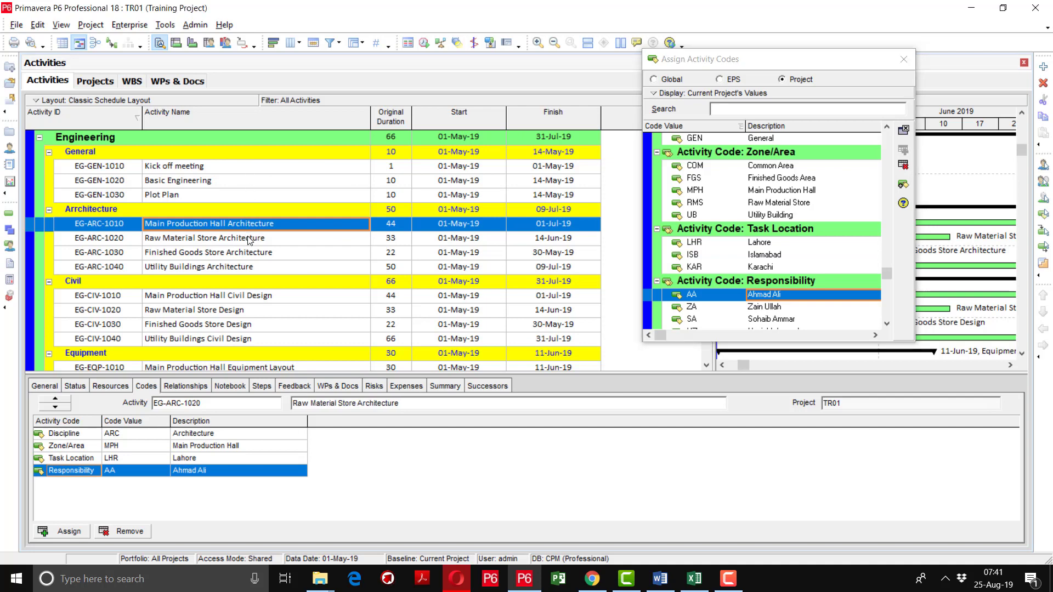
click(250, 238)
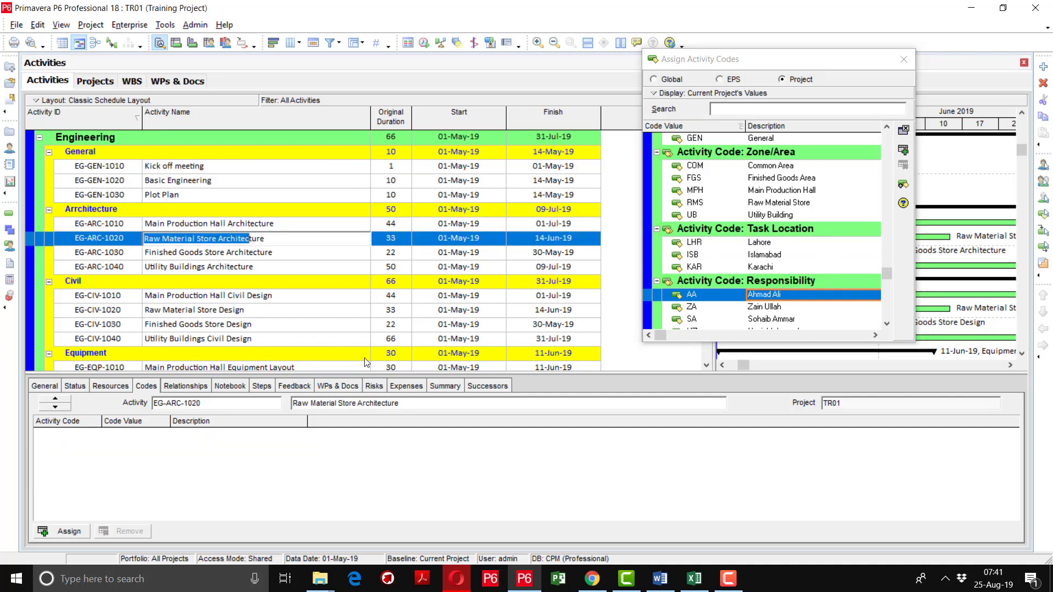
click(897, 132)
scroll(886, 131, up, 3)
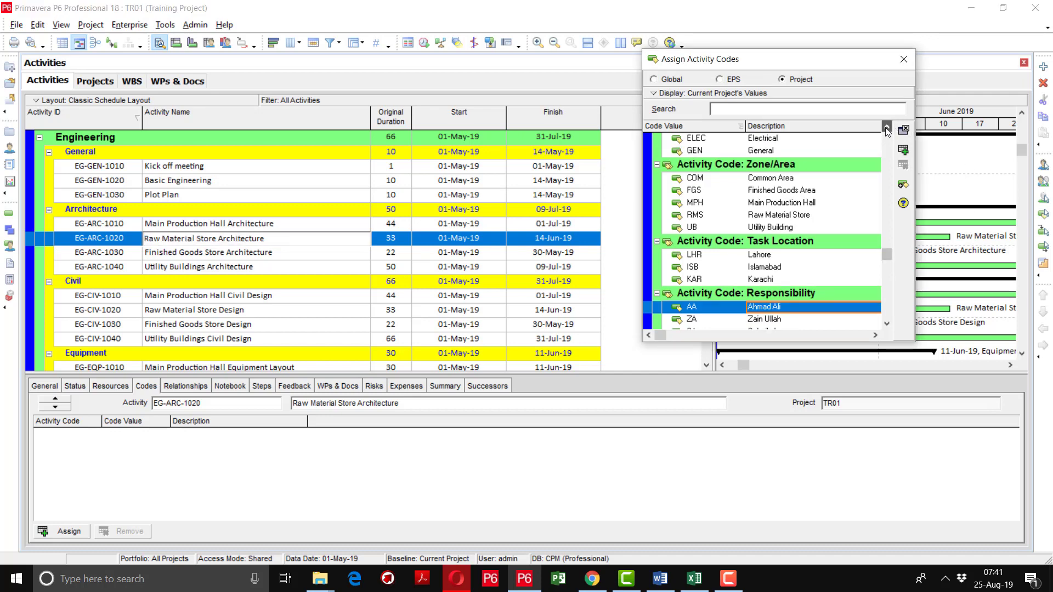
double_click(777, 184)
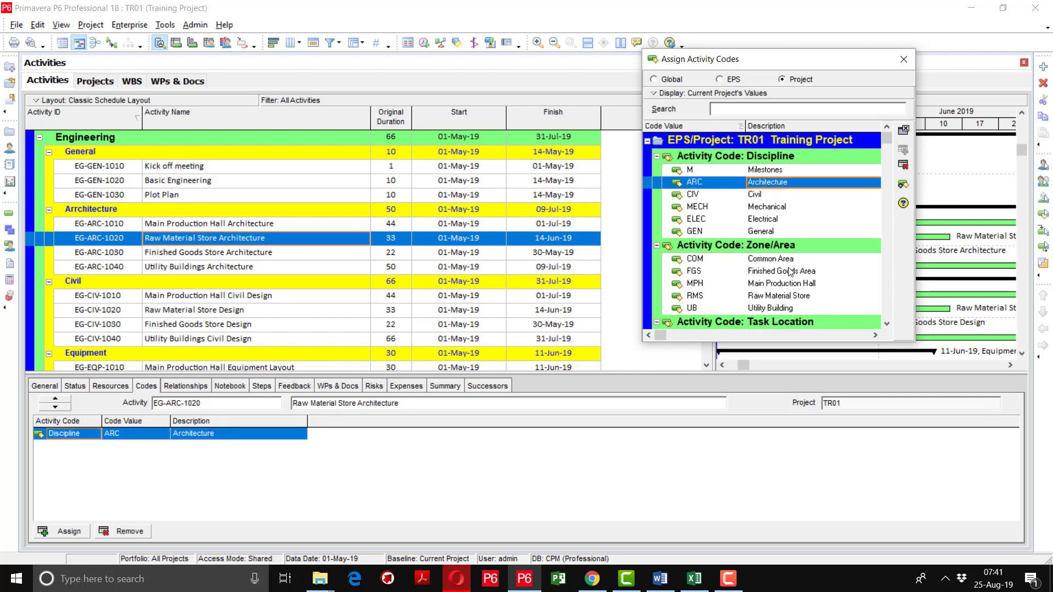
click(787, 299)
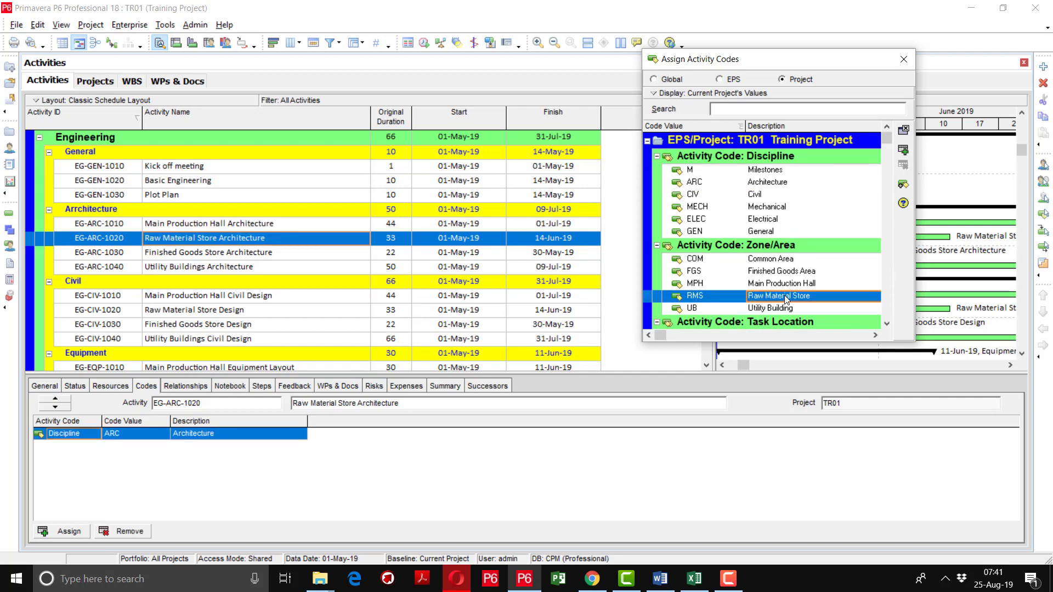
double_click(786, 298)
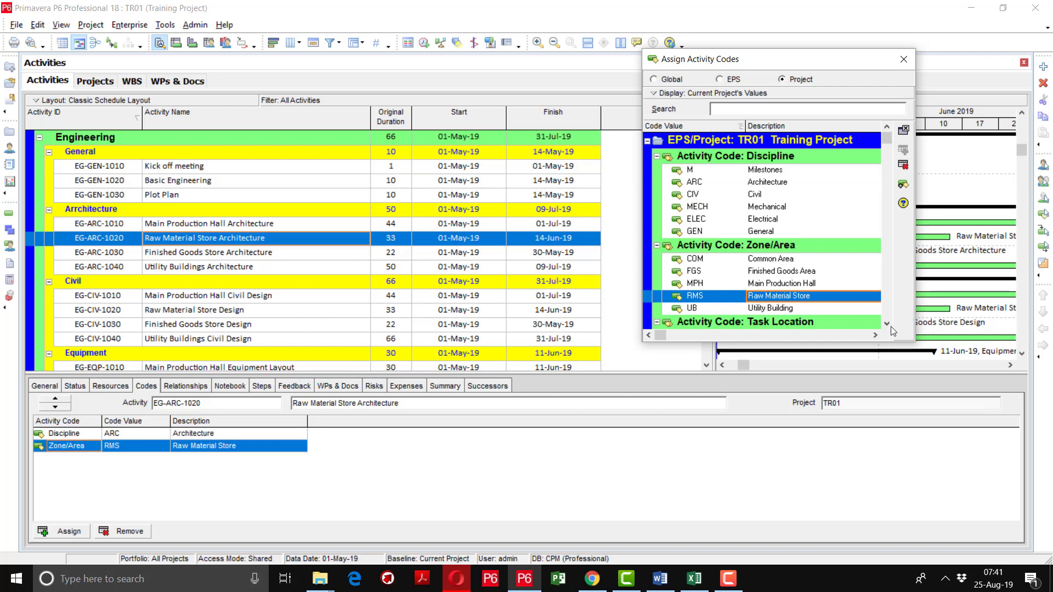
Assign the Task Location code LHR (Lahore) and the Responsibility code AA to the Raw Material Store Architecture activity.
scroll(886, 324, down, 3)
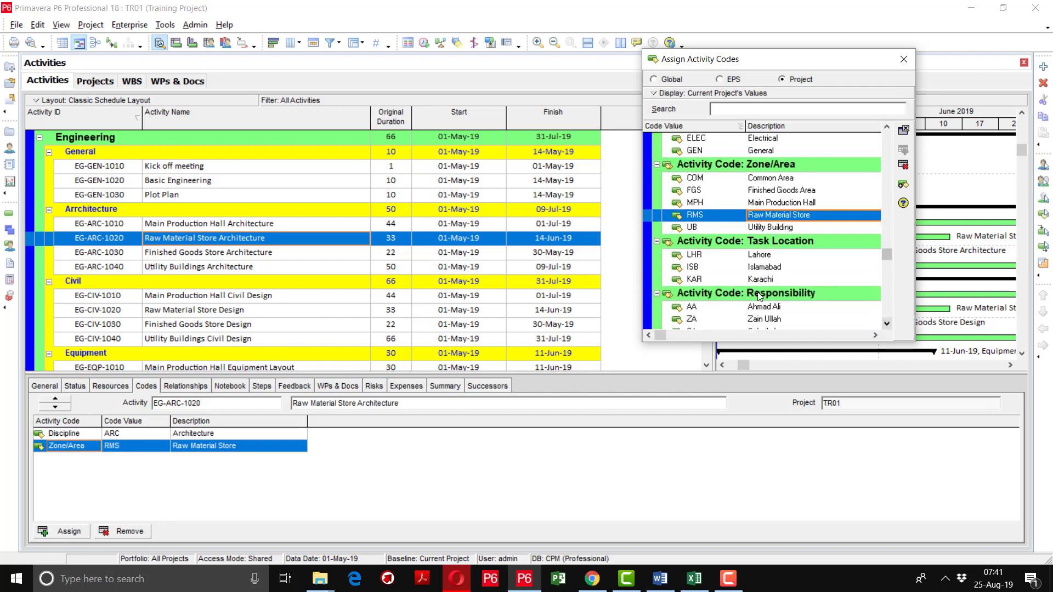
double_click(759, 256)
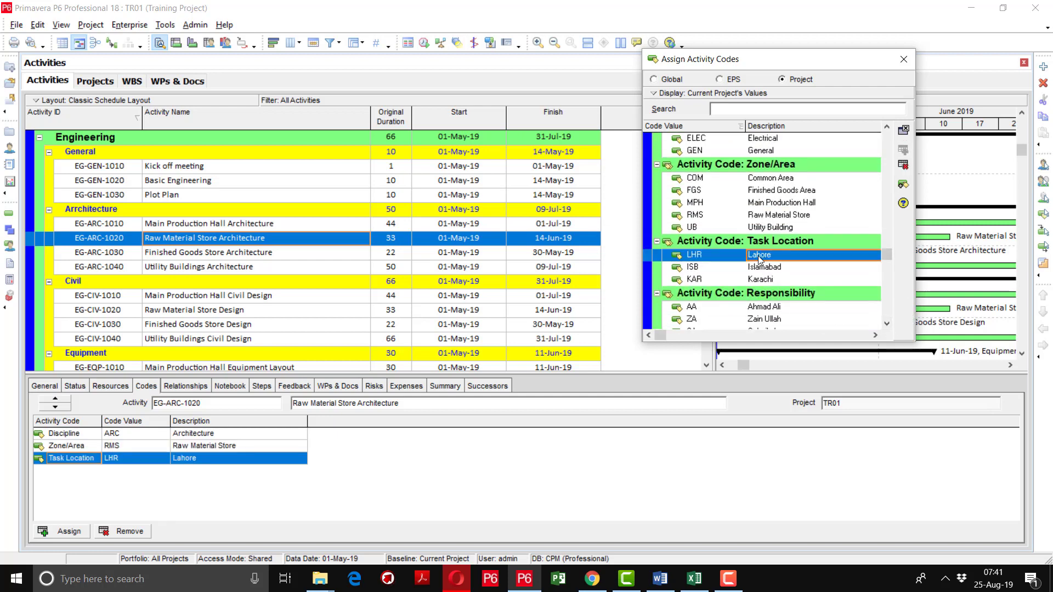
double_click(778, 310)
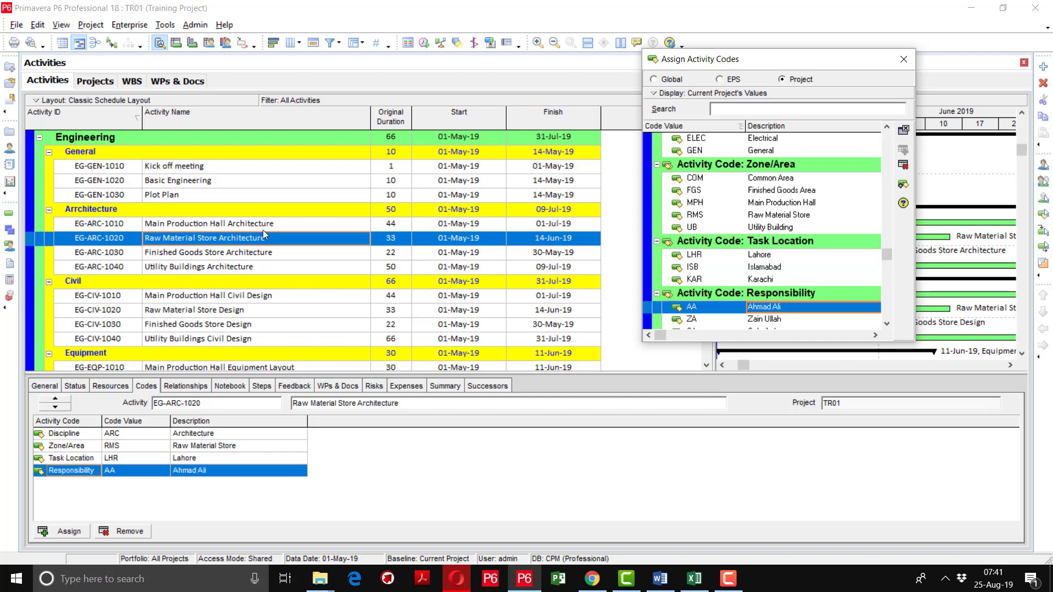
Assign the Discipline code ARC (Architecture) and the Zone/Area code FGS (Finished Goods Area) to the Finished Goods Store Architecture activity EG-ARC-1030.
click(249, 257)
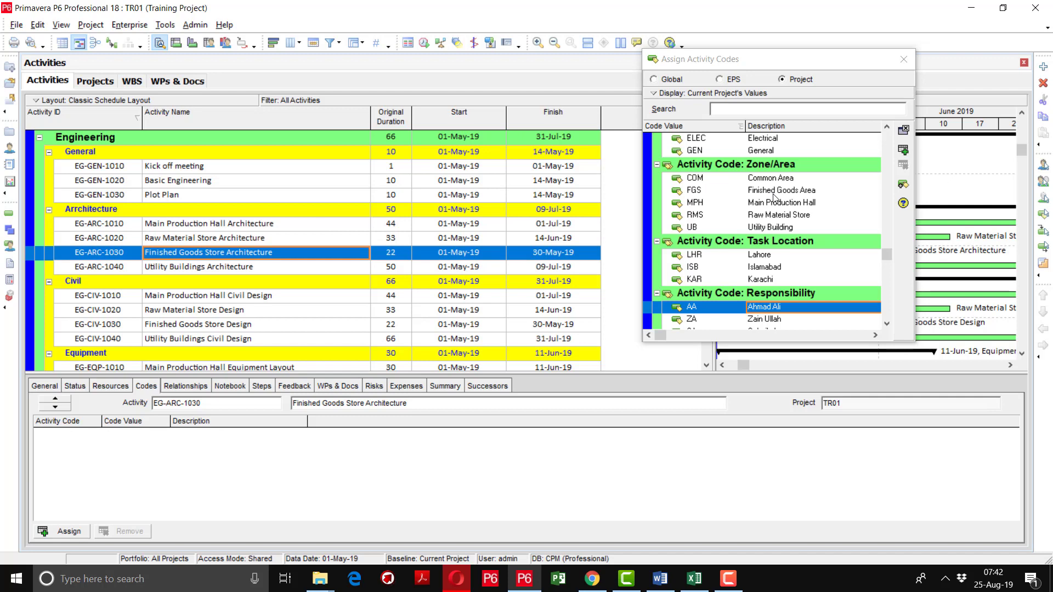
click(887, 126)
click(886, 127)
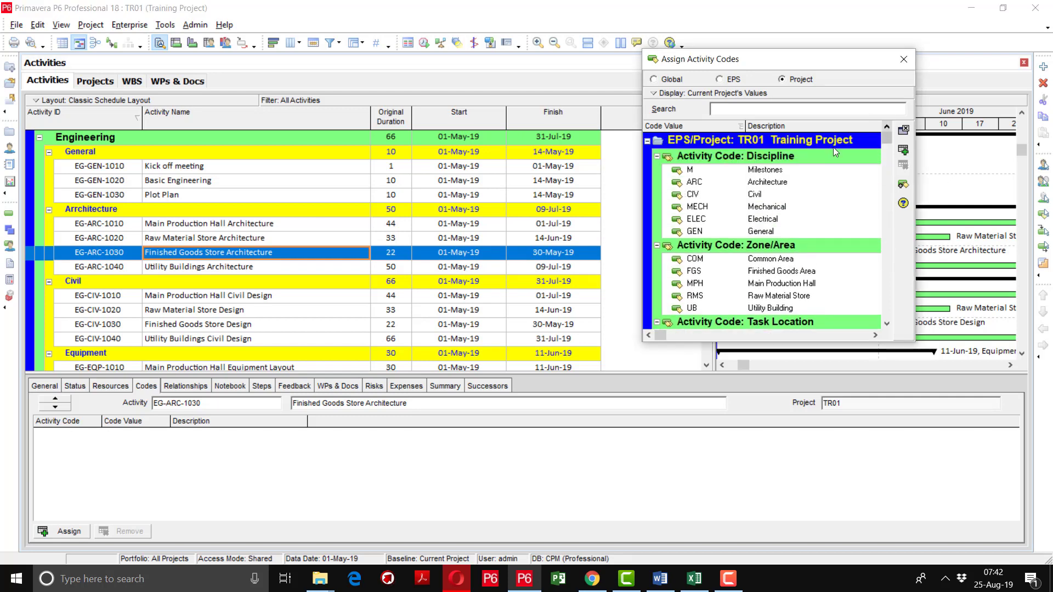
double_click(770, 183)
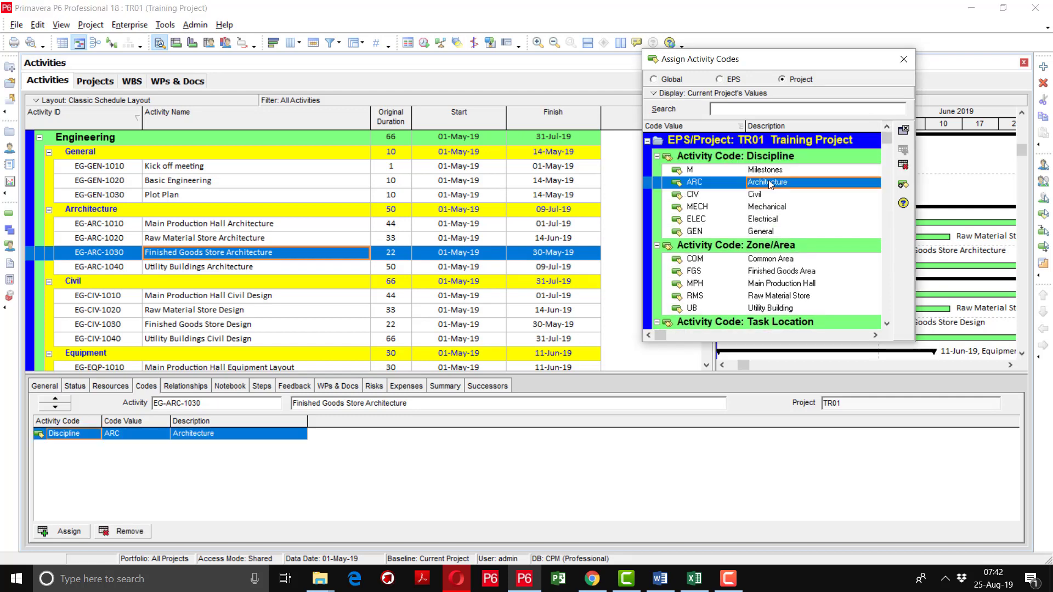
double_click(786, 271)
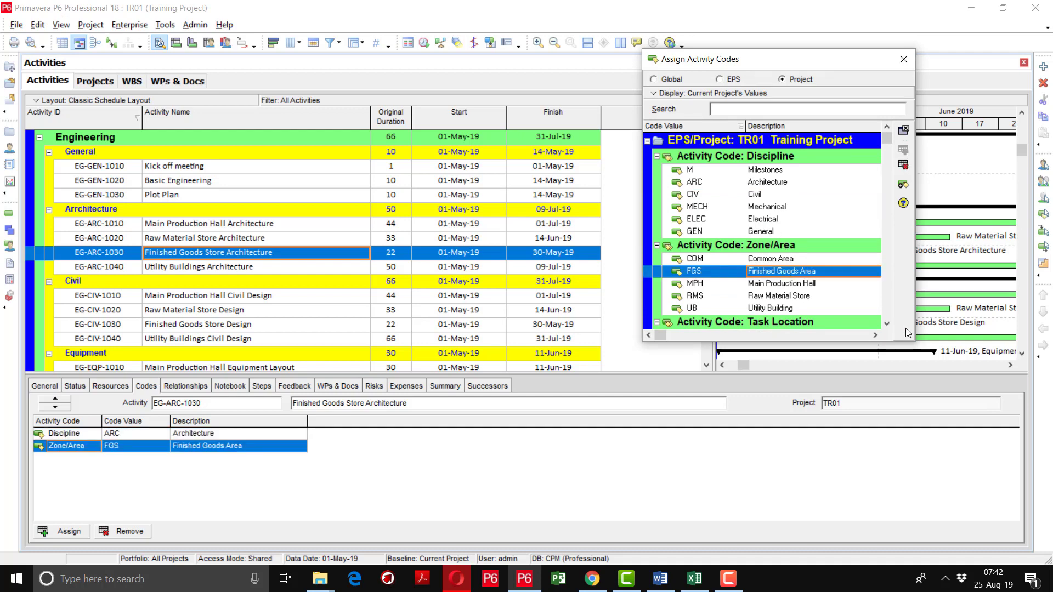
Assign the Task Location code LHR (Lahore) and the Responsibility code AA to the Finished Goods Store Architecture activity.
click(887, 323)
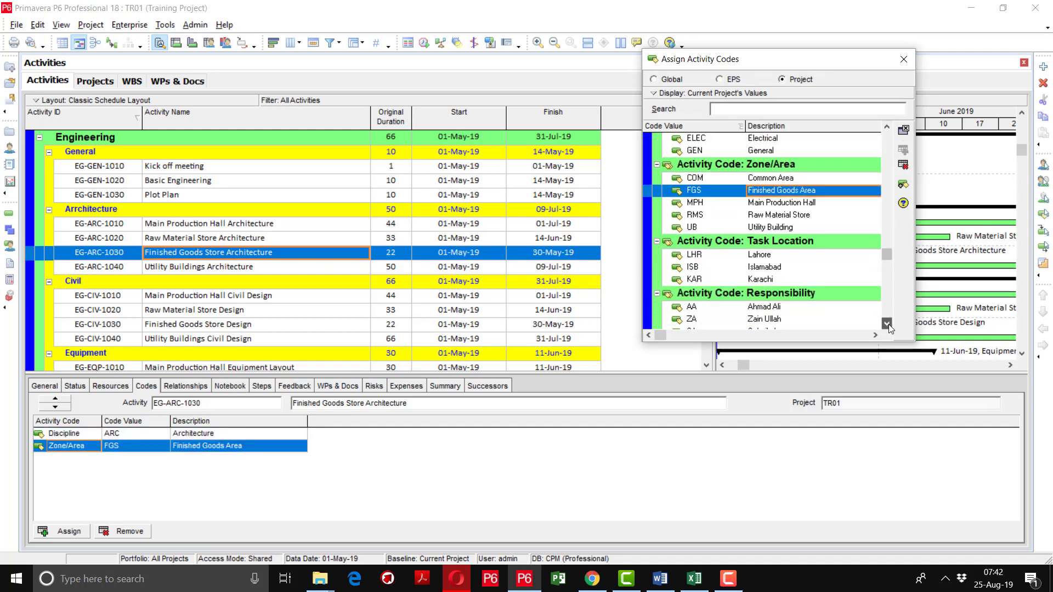
double_click(771, 256)
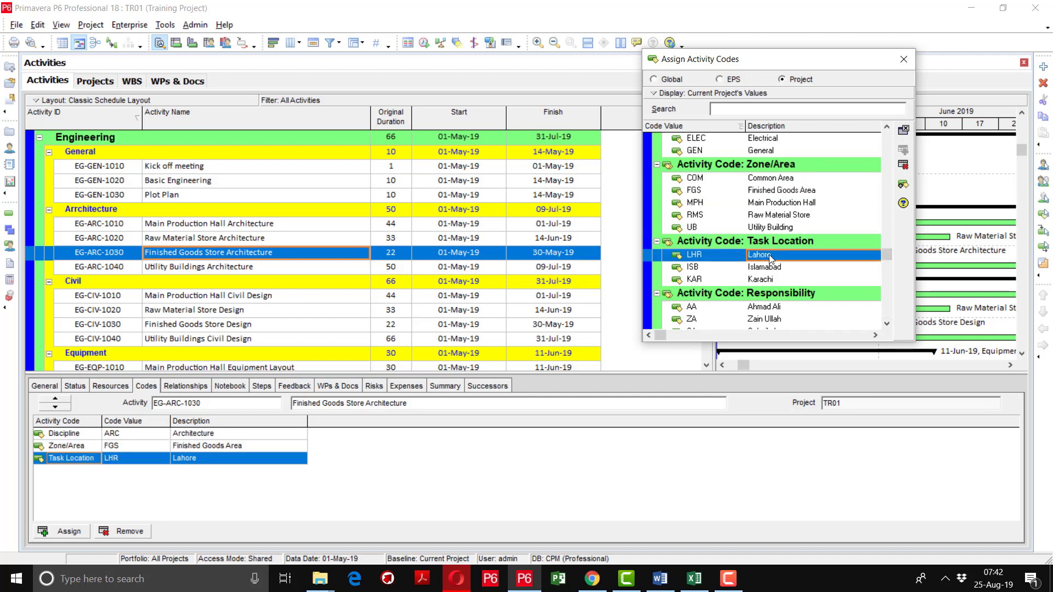
double_click(773, 308)
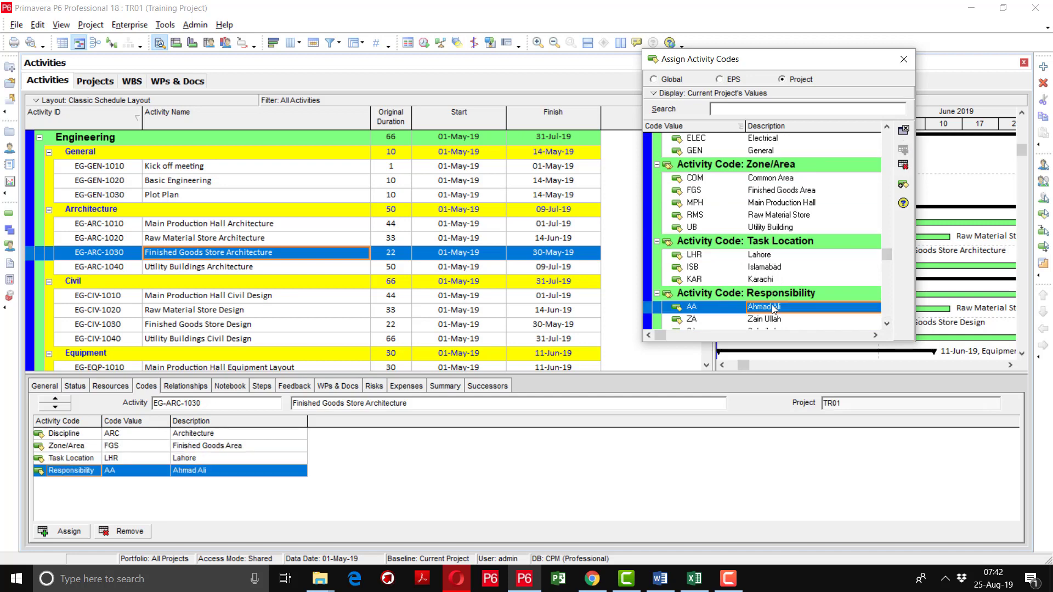
scroll(890, 325, down, 1)
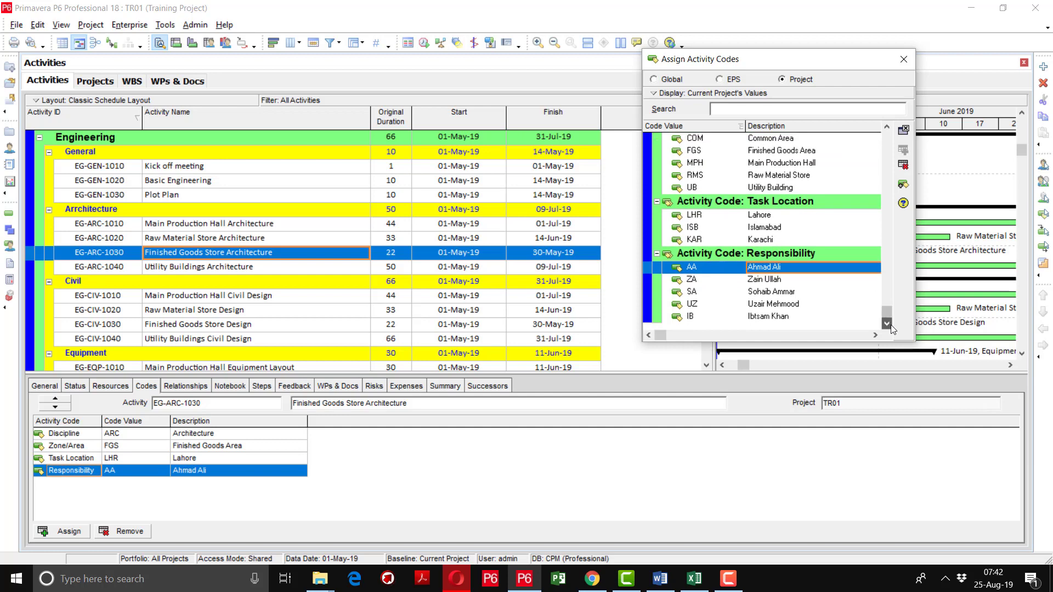
Assign the Discipline code ARC (Architecture) and the Zone/Area code UB (Utility Building) to the Utility Buildings Architecture activity EG-ARC-1040.
click(283, 271)
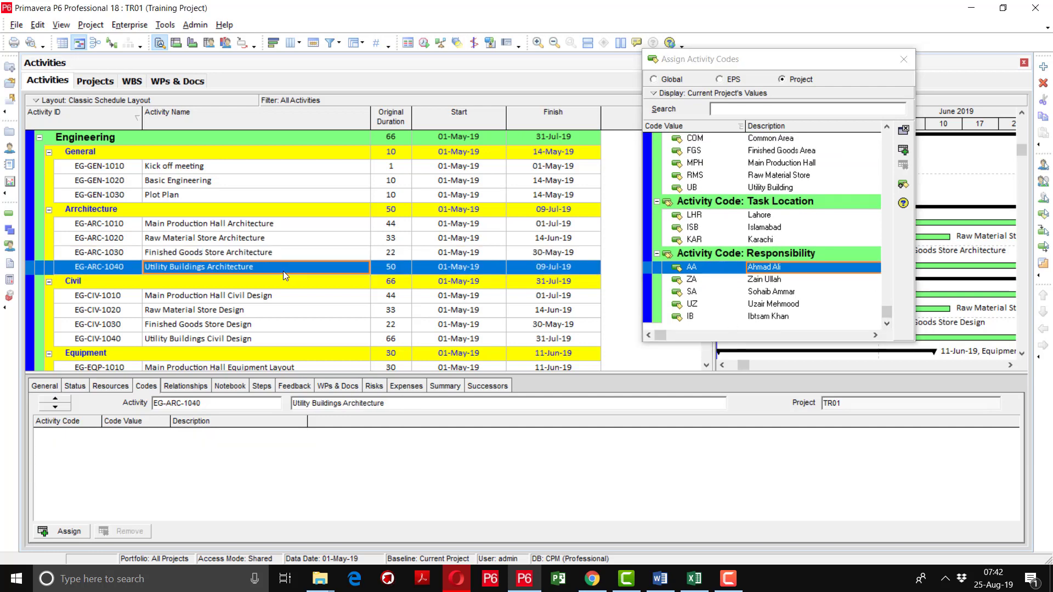
drag(887, 311, 867, 142)
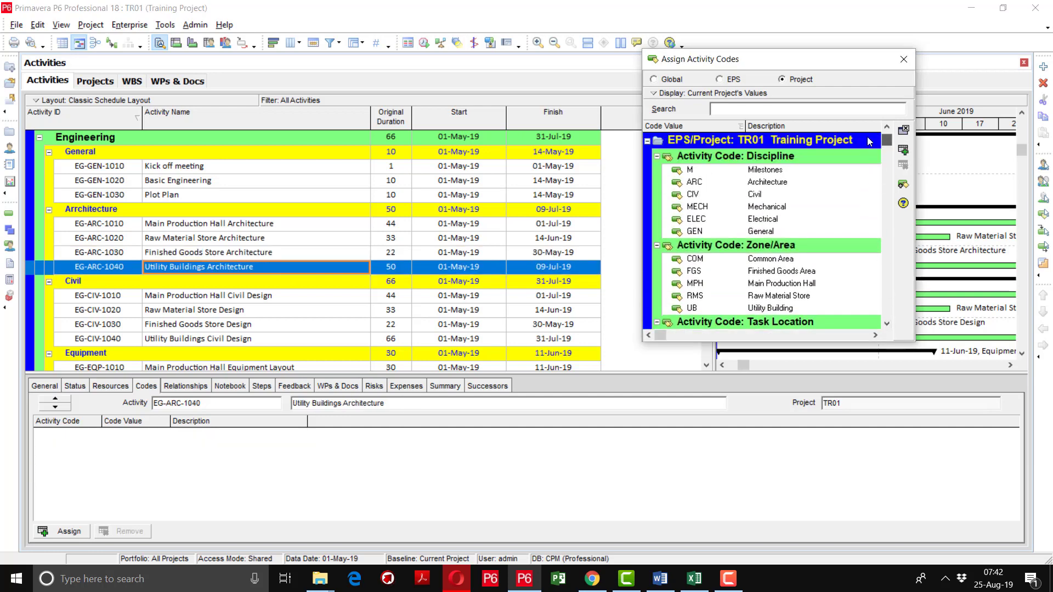
double_click(773, 183)
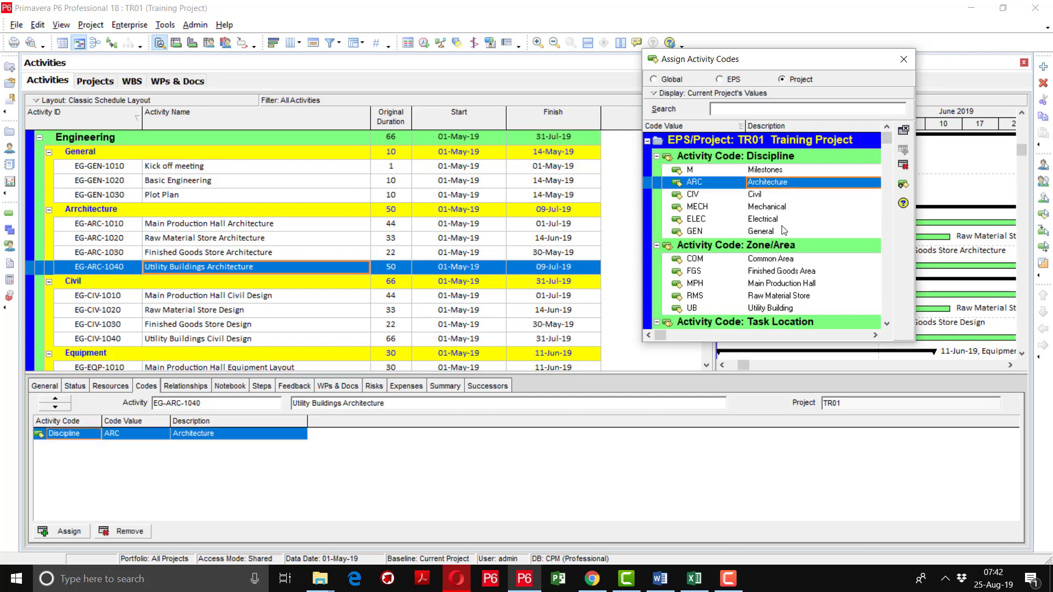
double_click(779, 308)
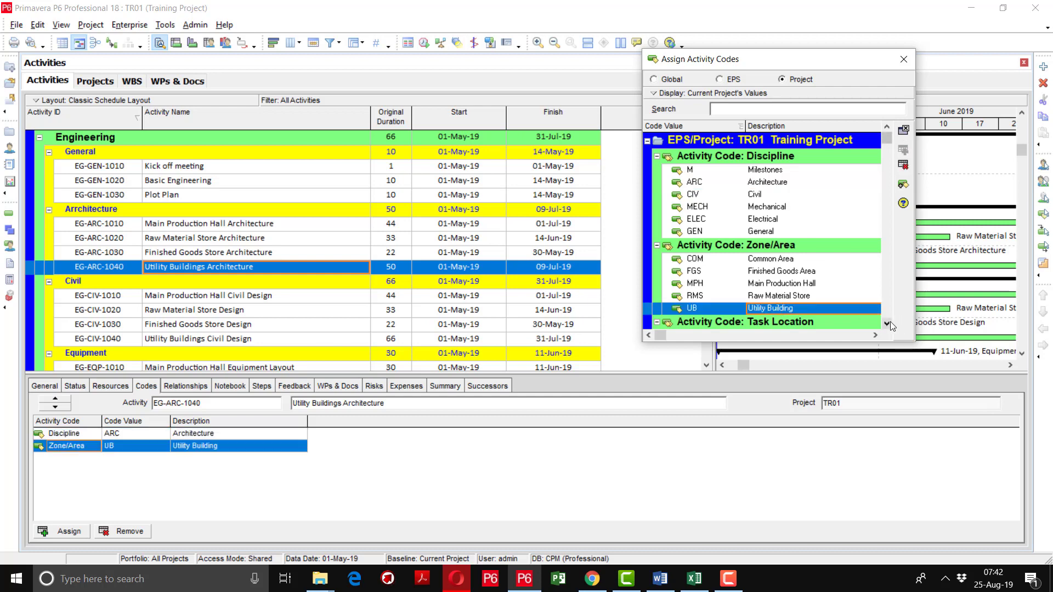
Assign the Task Location code LHR (Lahore) and the Responsibility code AA to the Utility Buildings Architecture activity, and finish assigning codes.
scroll(890, 321, down, 4)
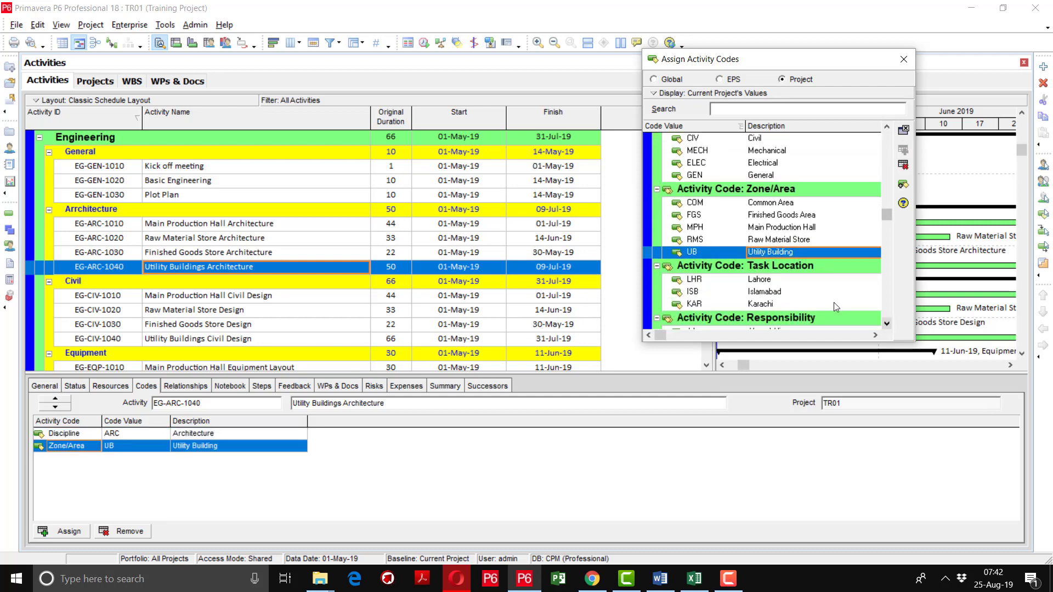
double_click(761, 283)
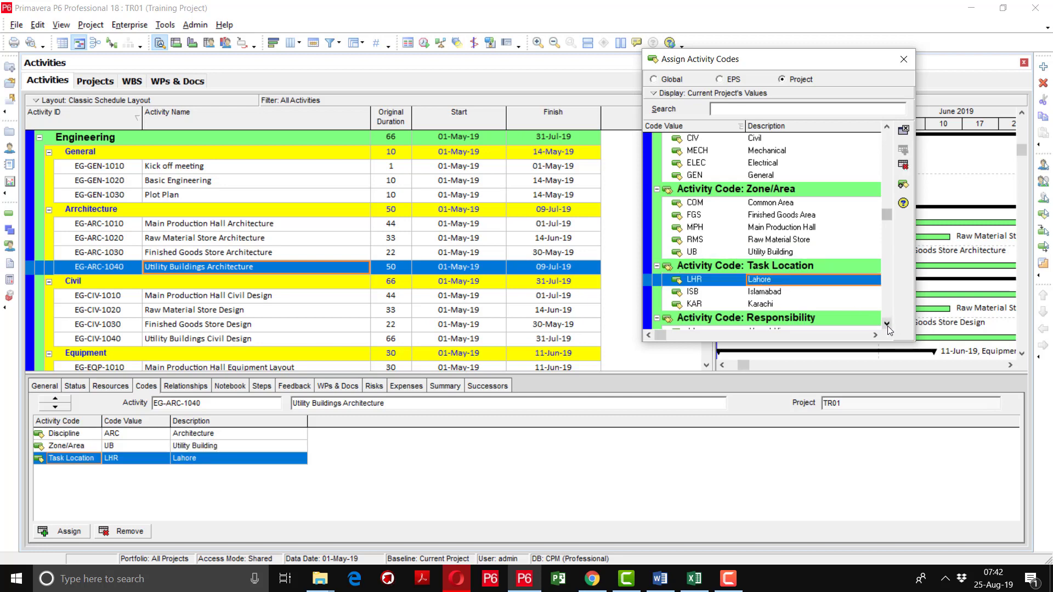
scroll(887, 326, down, 5)
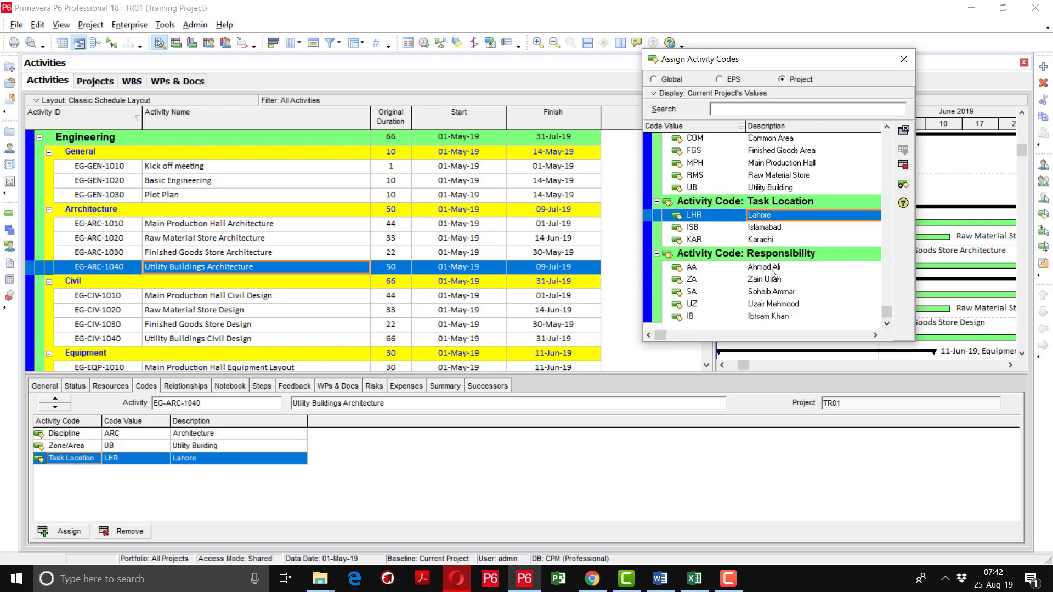
double_click(770, 268)
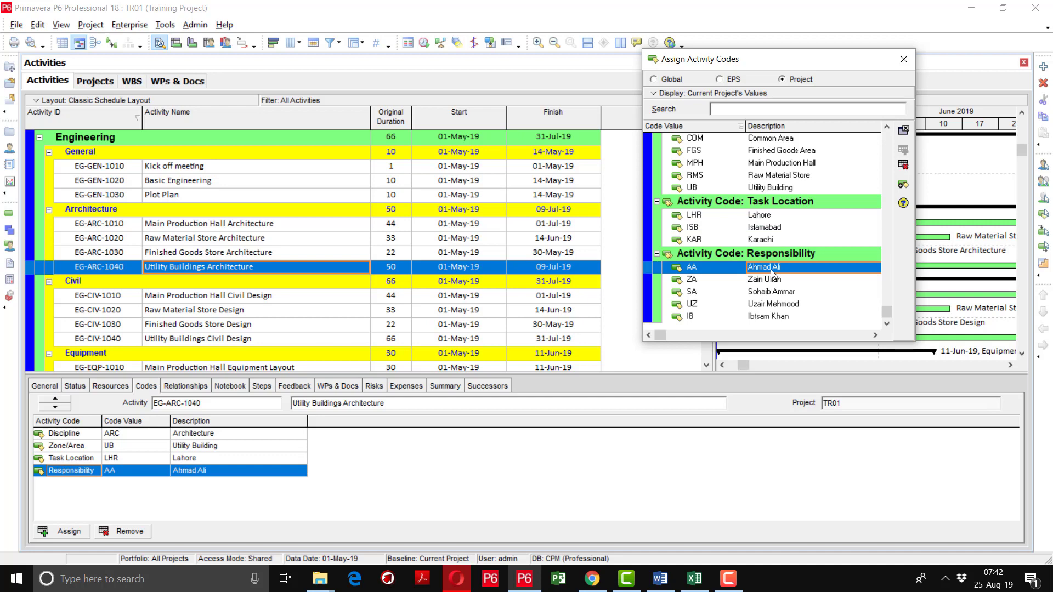
click(903, 60)
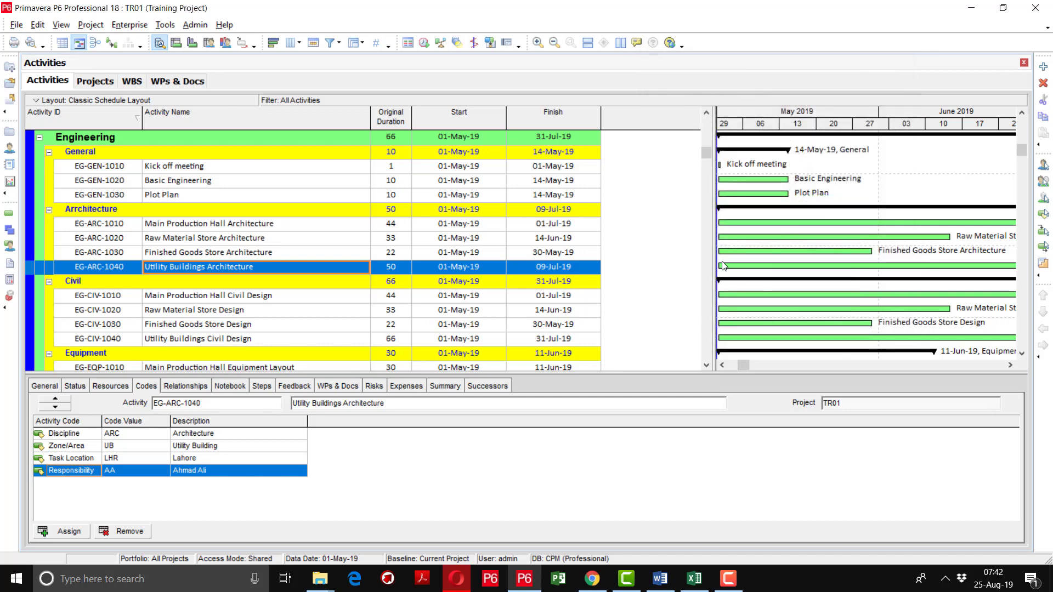
Widen the activity table and add the project activity codes Discipline, Zone/Area, Task Location and Responsibility as columns after Finish.
drag(715, 268, 850, 268)
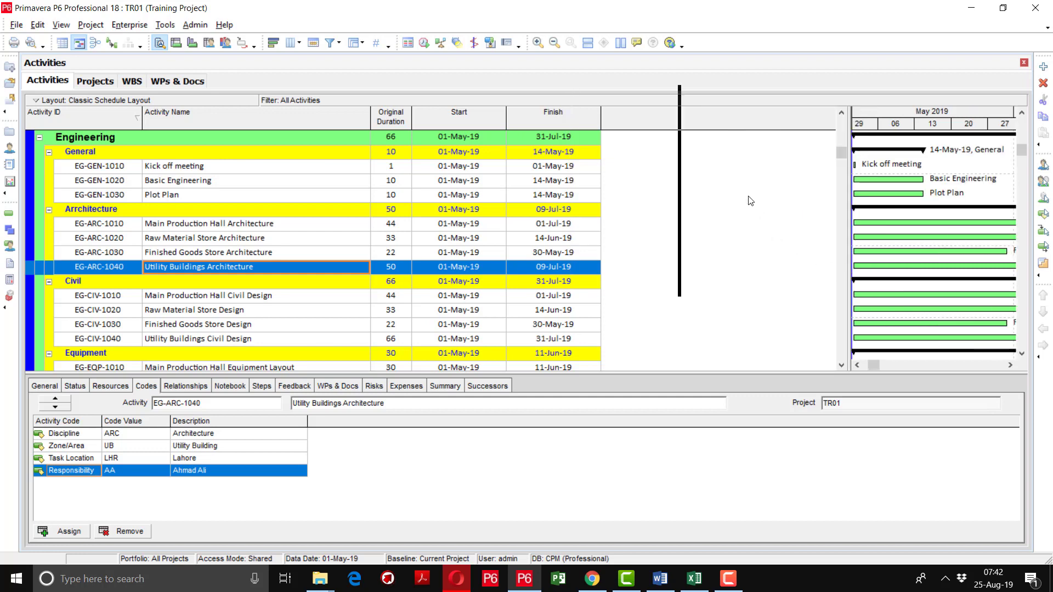
right_click(683, 125)
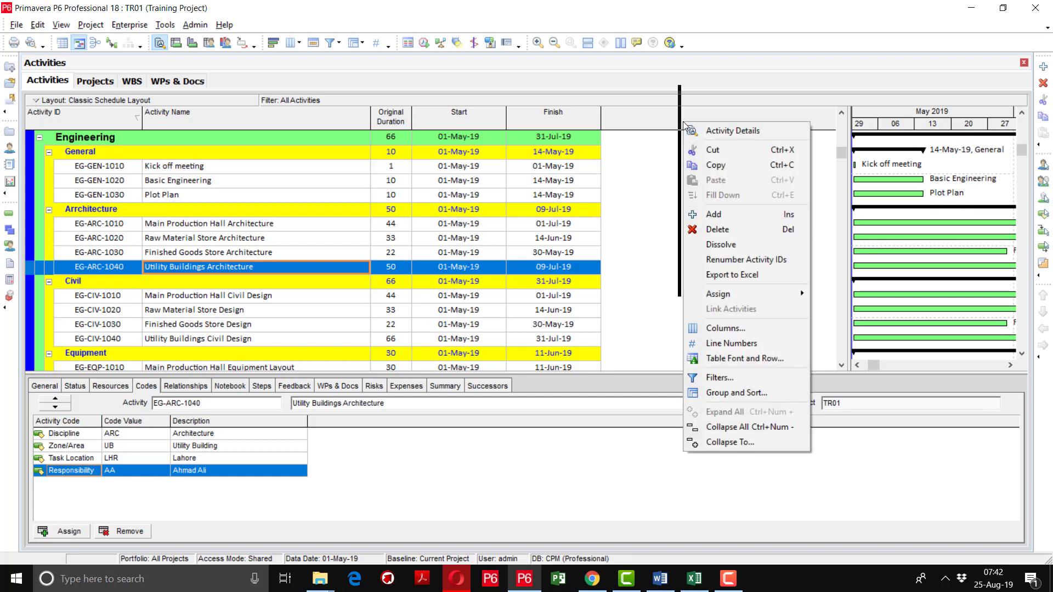
click(737, 333)
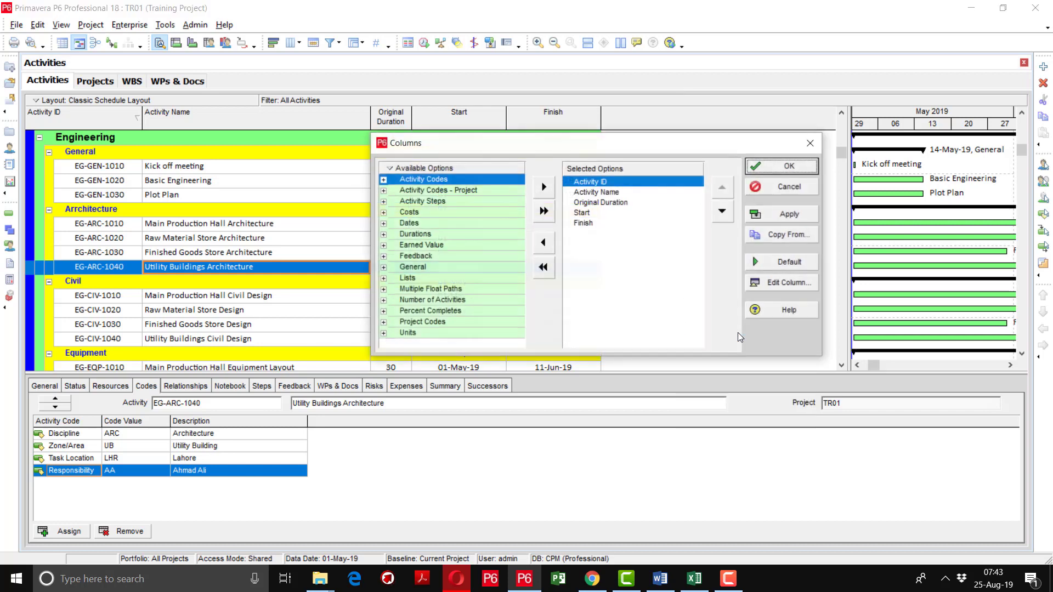
click(384, 192)
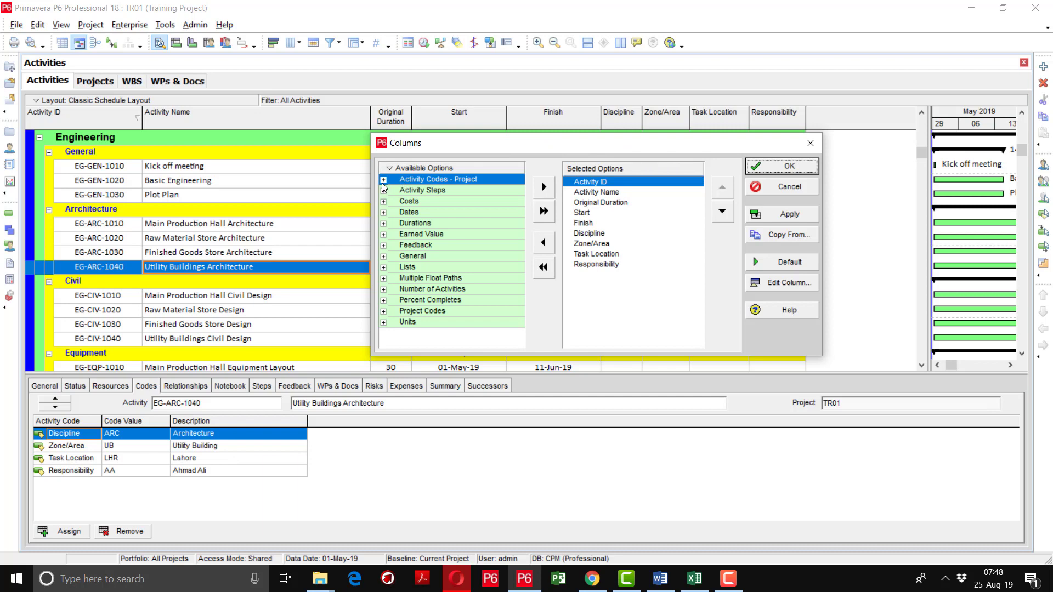
click(590, 236)
key(Down)
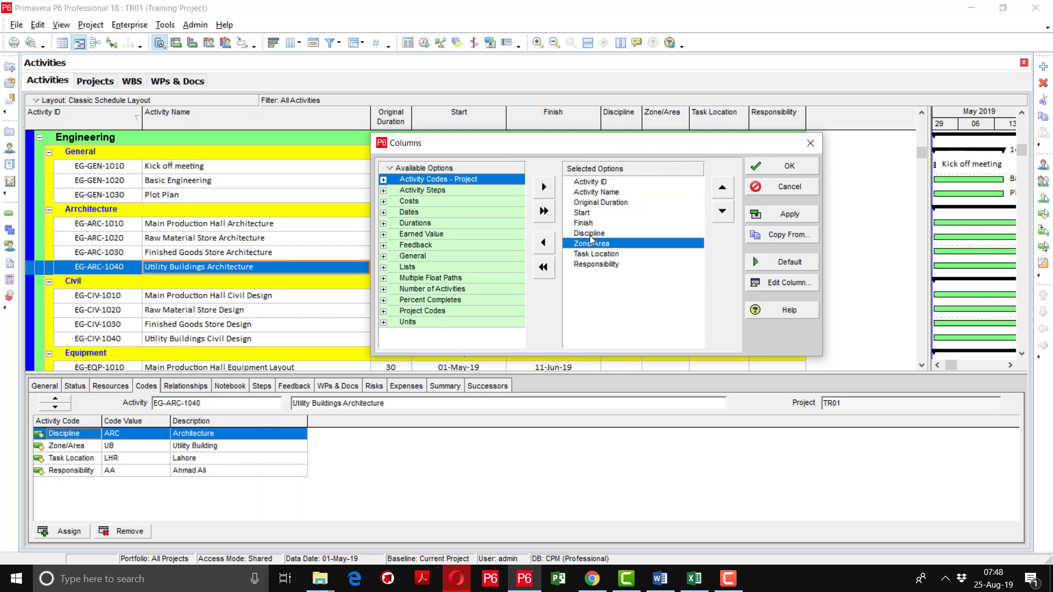
key(Down)
key(Down)
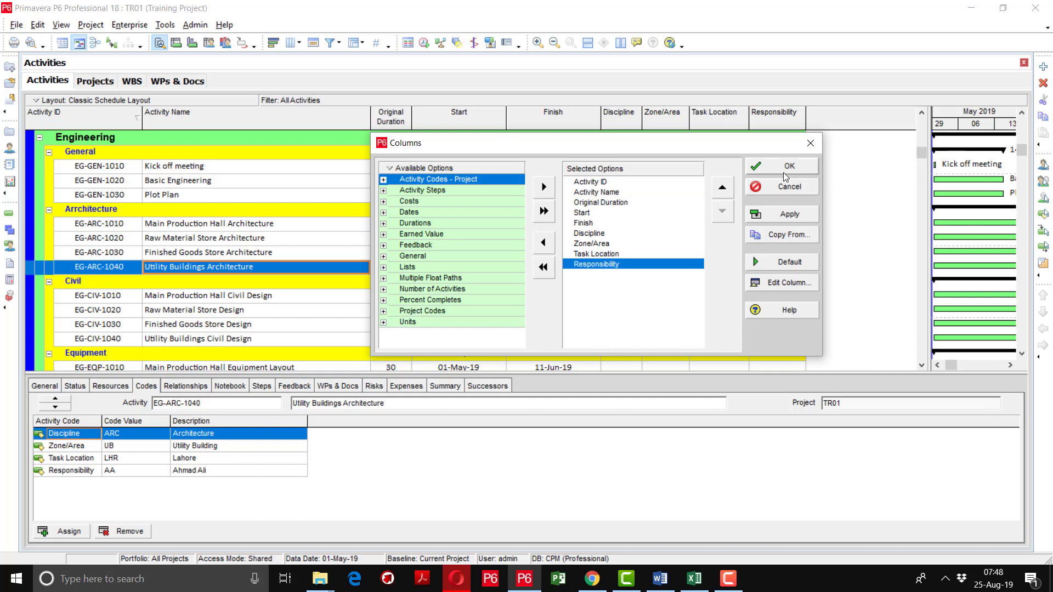
click(786, 168)
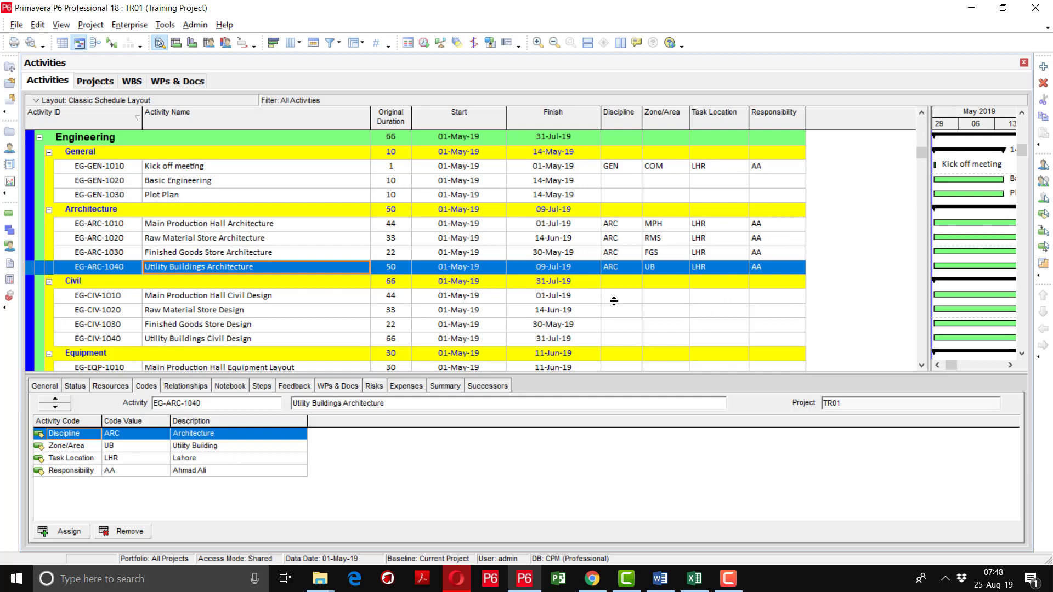
In the Discipline column, show all code values and assign CIV (Civil) to the Main Production Hall Civil Design activity EG-CIV-1010.
click(614, 301)
click(633, 302)
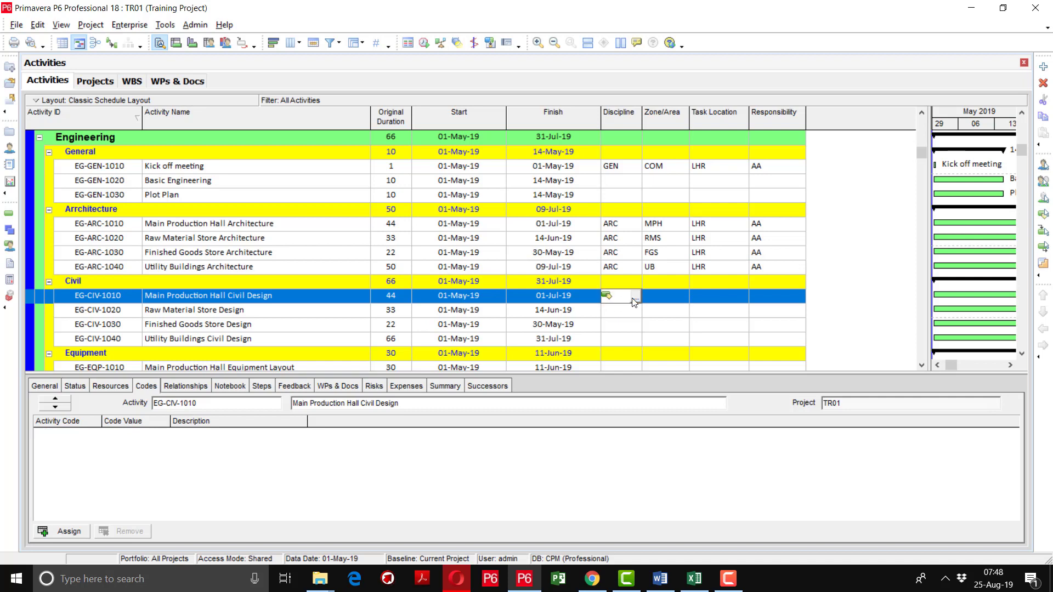
click(633, 301)
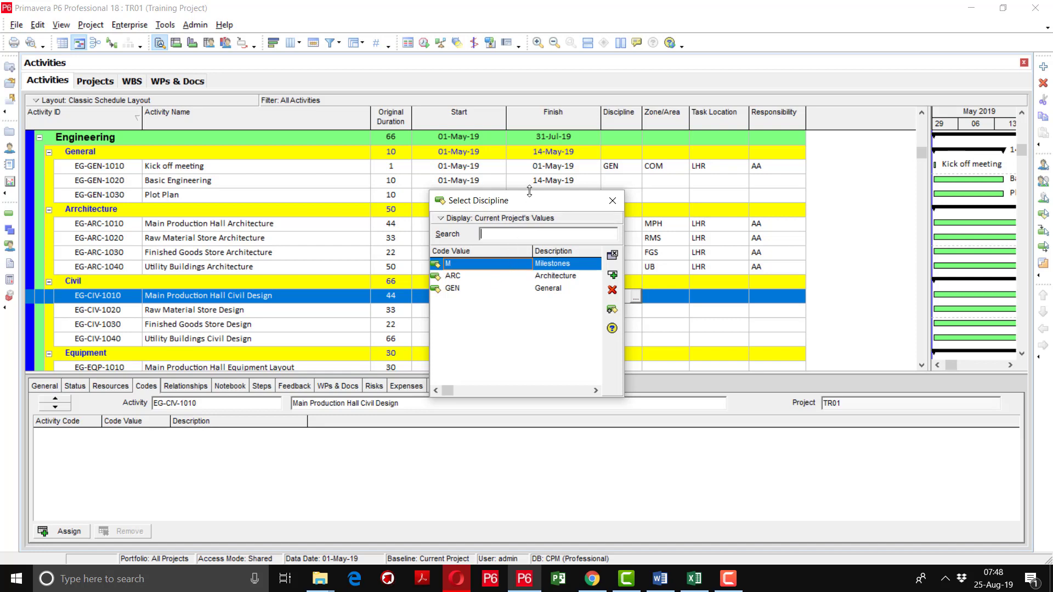
drag(529, 201, 450, 184)
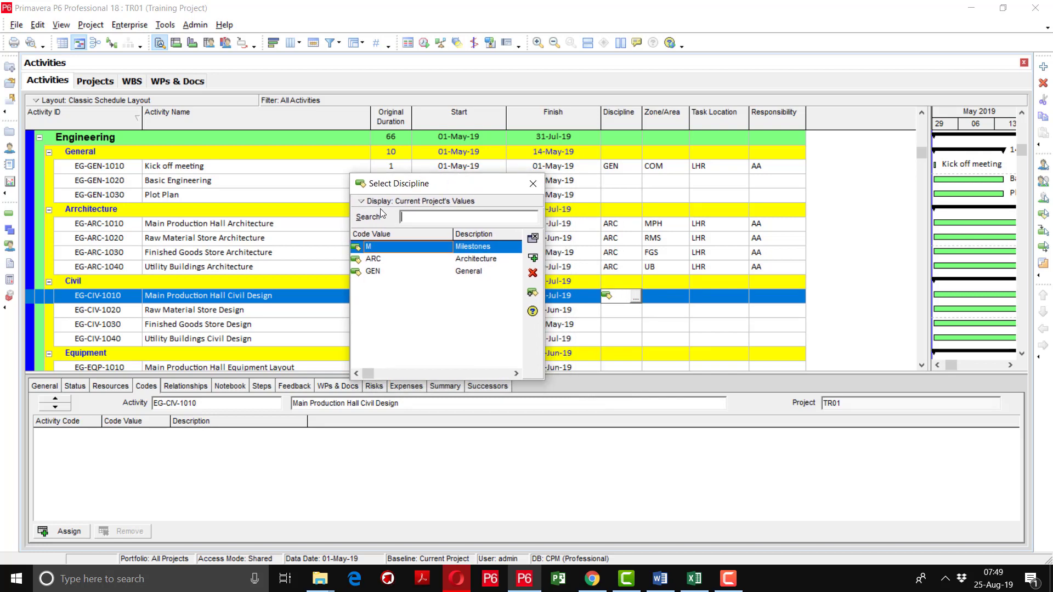
click(419, 202)
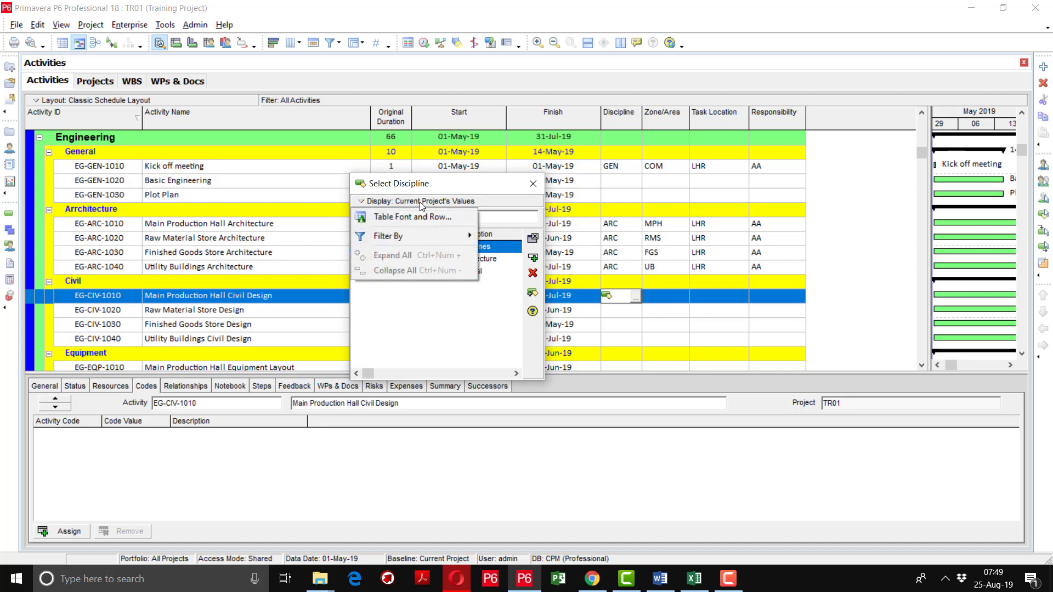
mouse_move(415, 238)
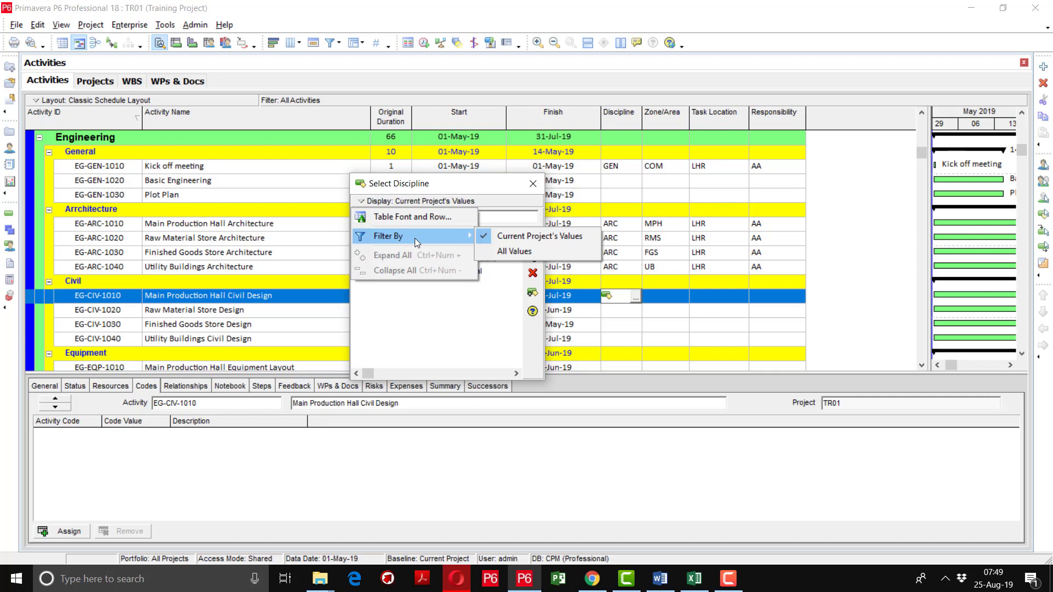
click(495, 255)
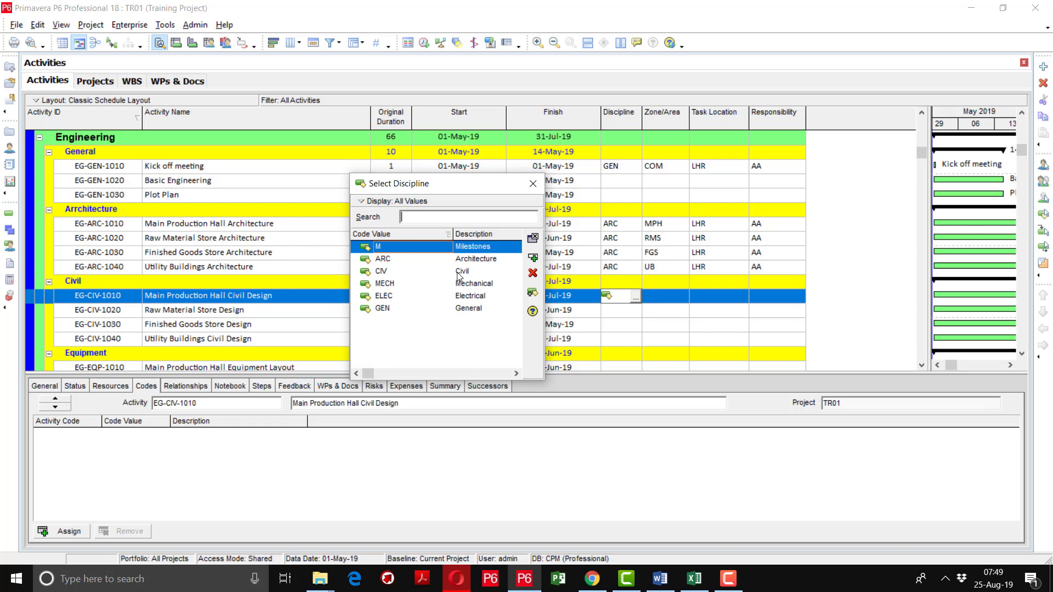
double_click(458, 271)
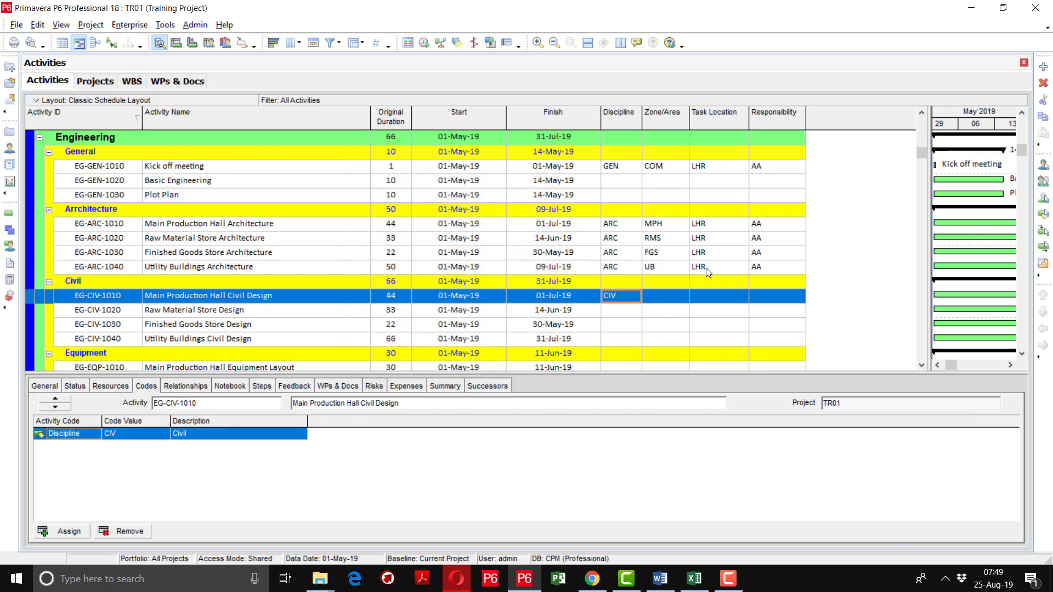
Set the Zone/Area of EG-CIV-1010 to MPH (Main Production Hall) and its Task Location to LHR (Lahore) in the activity table.
double_click(686, 300)
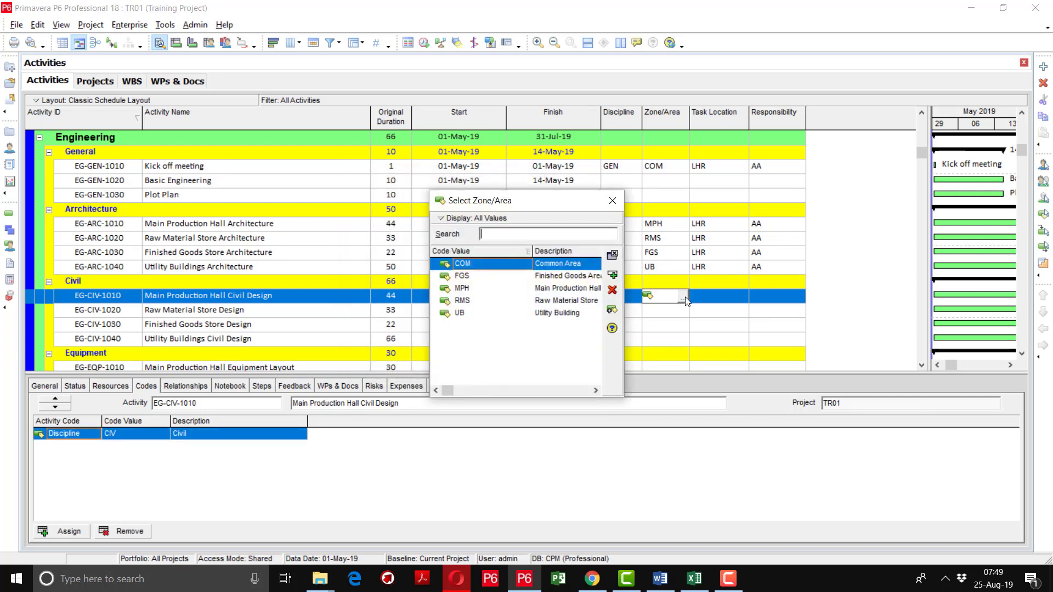
click(574, 289)
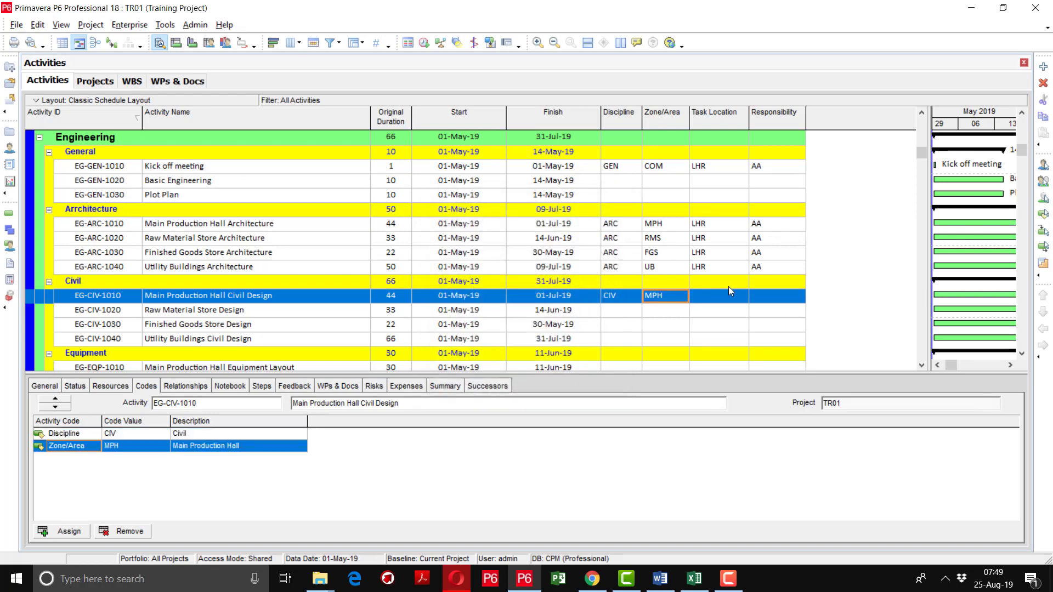
double_click(739, 301)
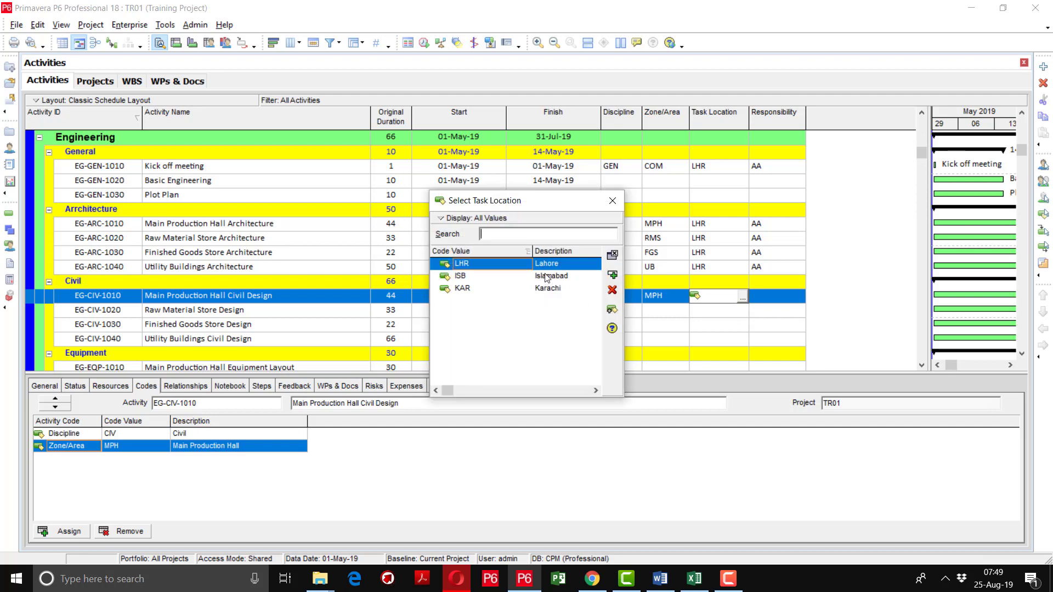
double_click(551, 265)
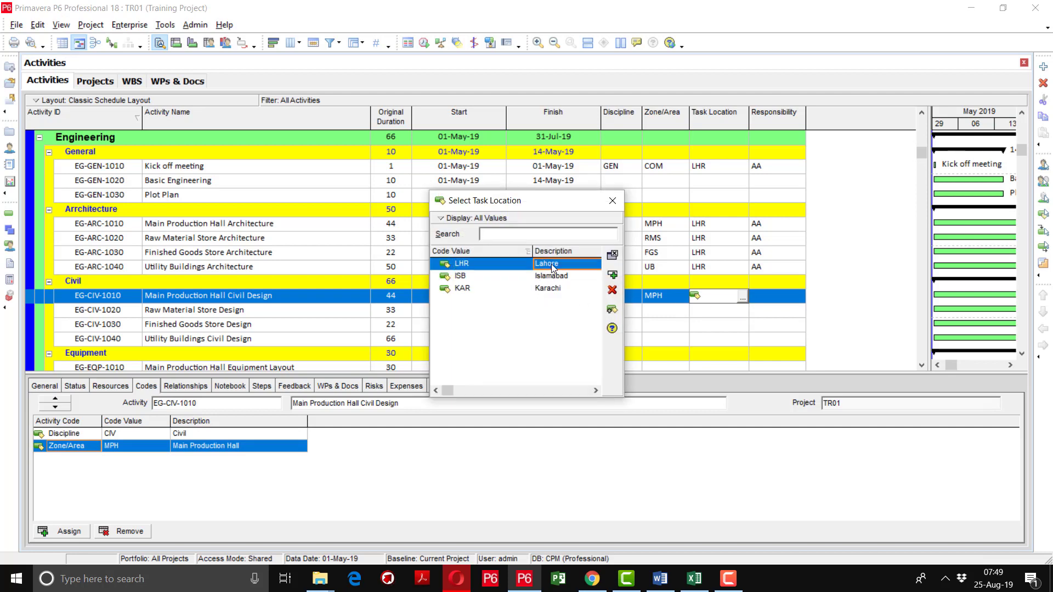
Set the Responsibility of the Main Production Hall Civil Design activity to code AA in the activity table.
click(799, 300)
double_click(799, 300)
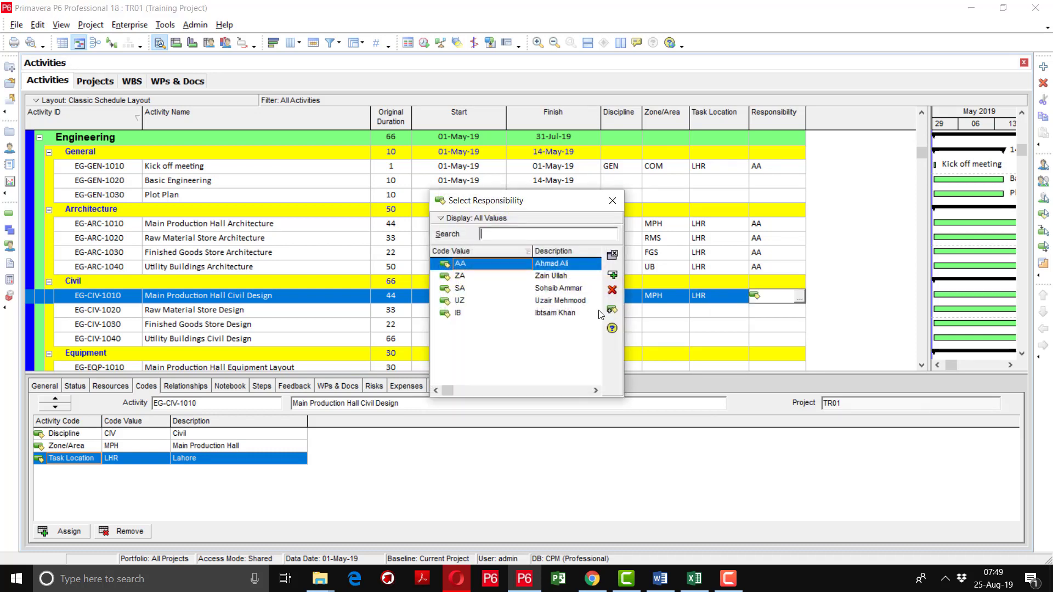
double_click(553, 263)
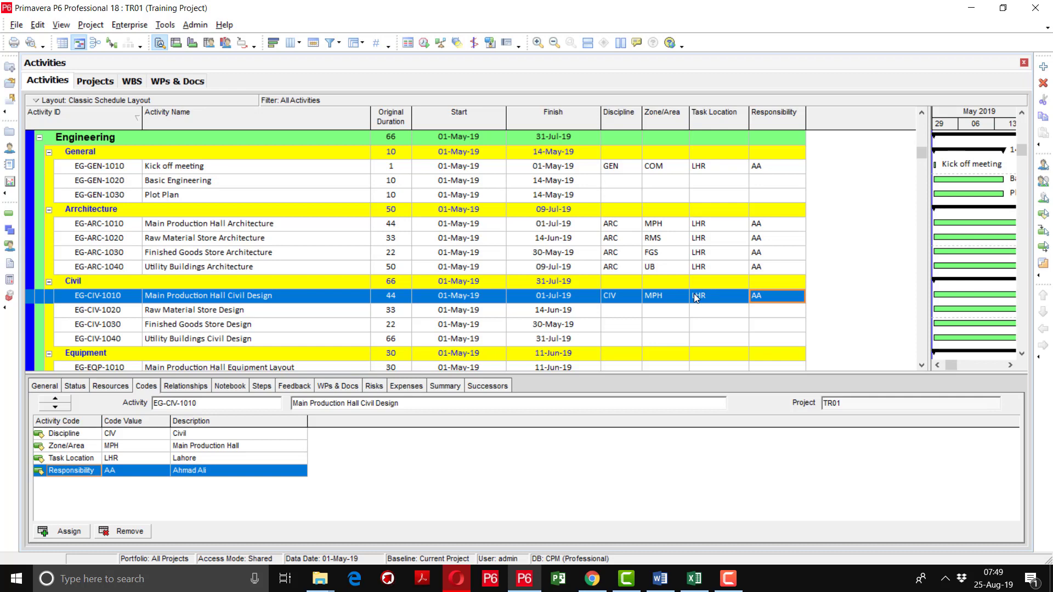
Fill the Discipline code CIV down from EG-CIV-1010 to the civil design activities EG-CIV-1020 through EG-CIV-1040.
click(622, 300)
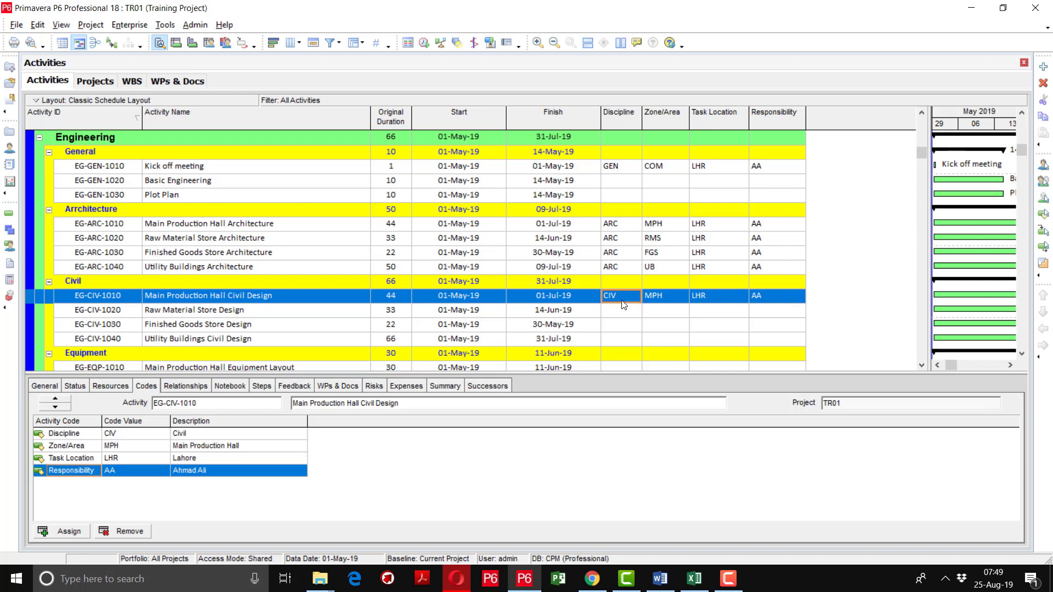
key(shift+Down)
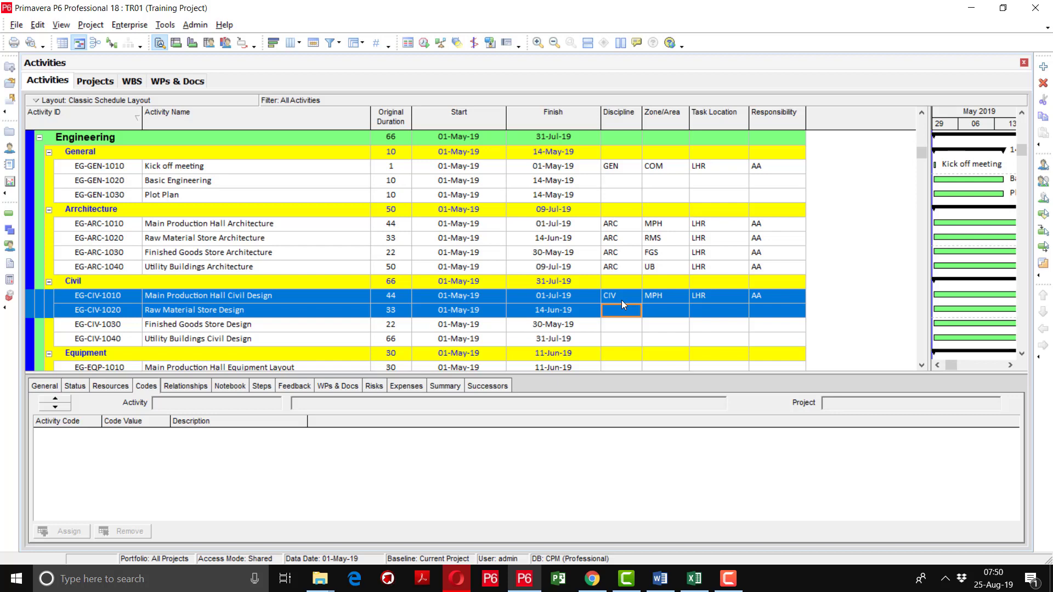
key(shift+Down)
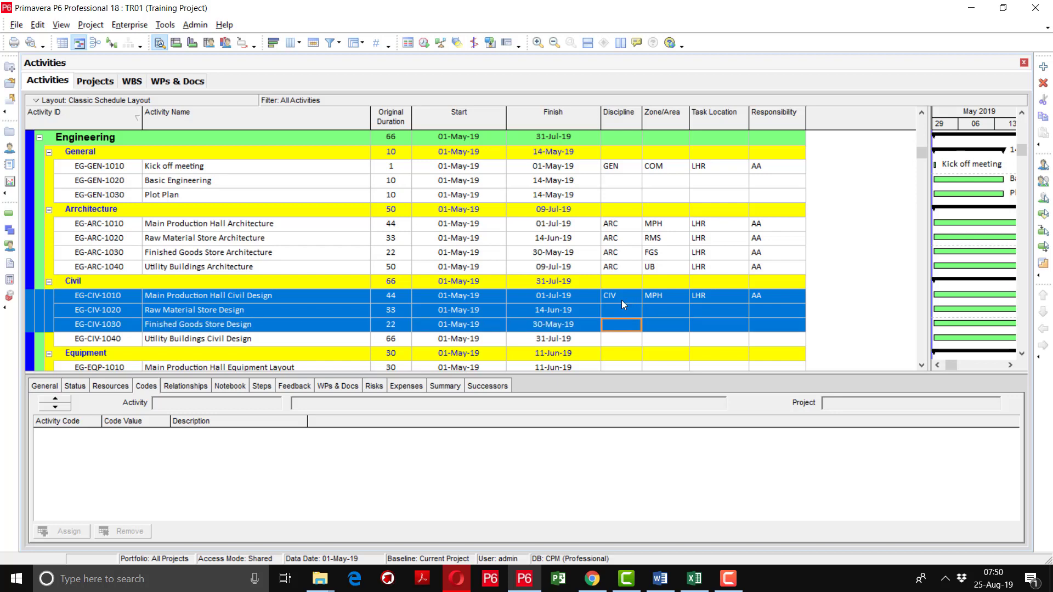
key(shift+Down)
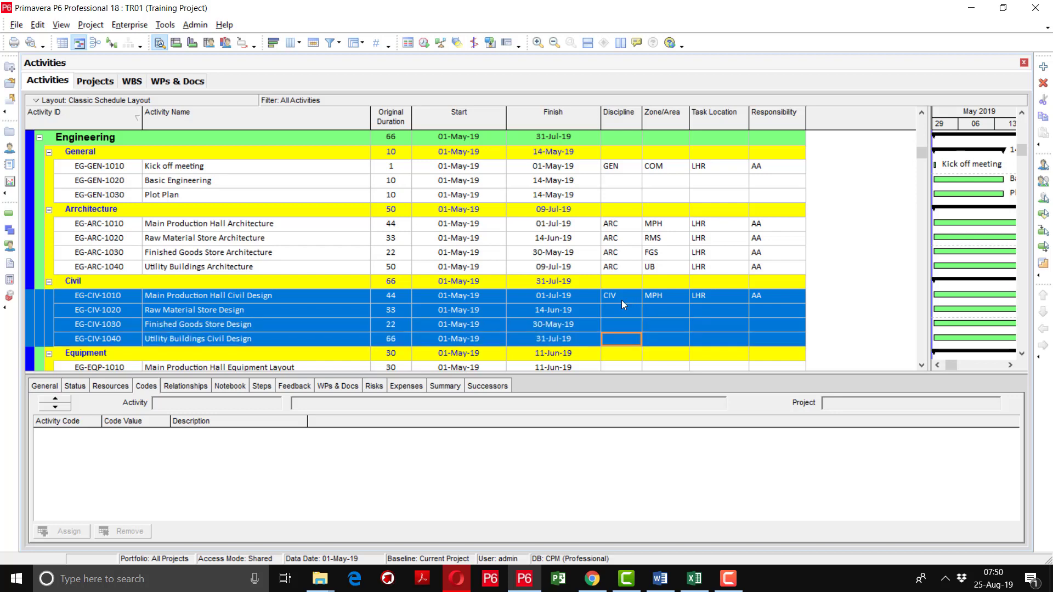
right_click(622, 303)
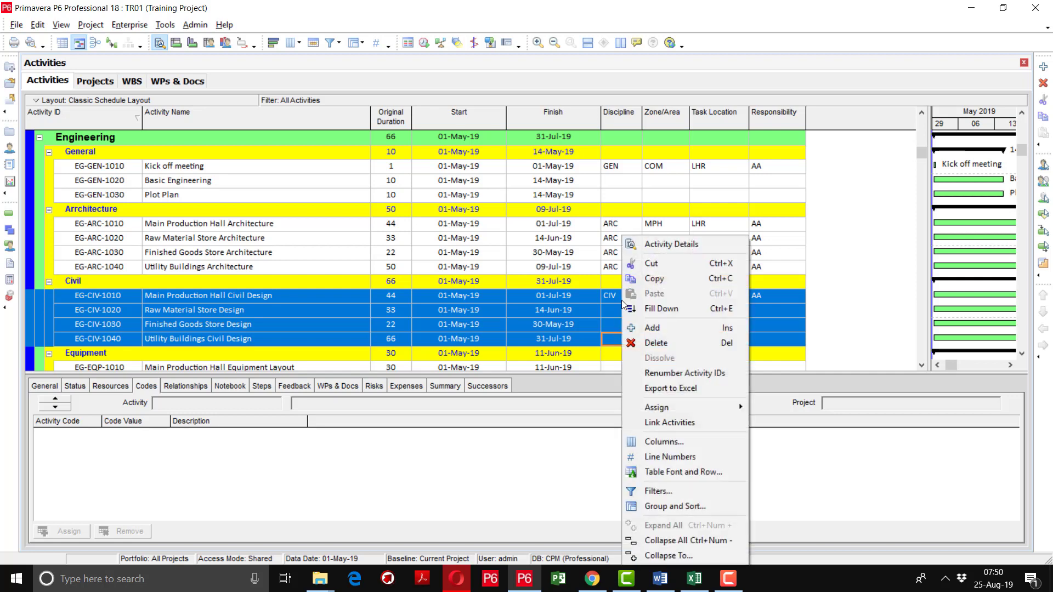
click(652, 308)
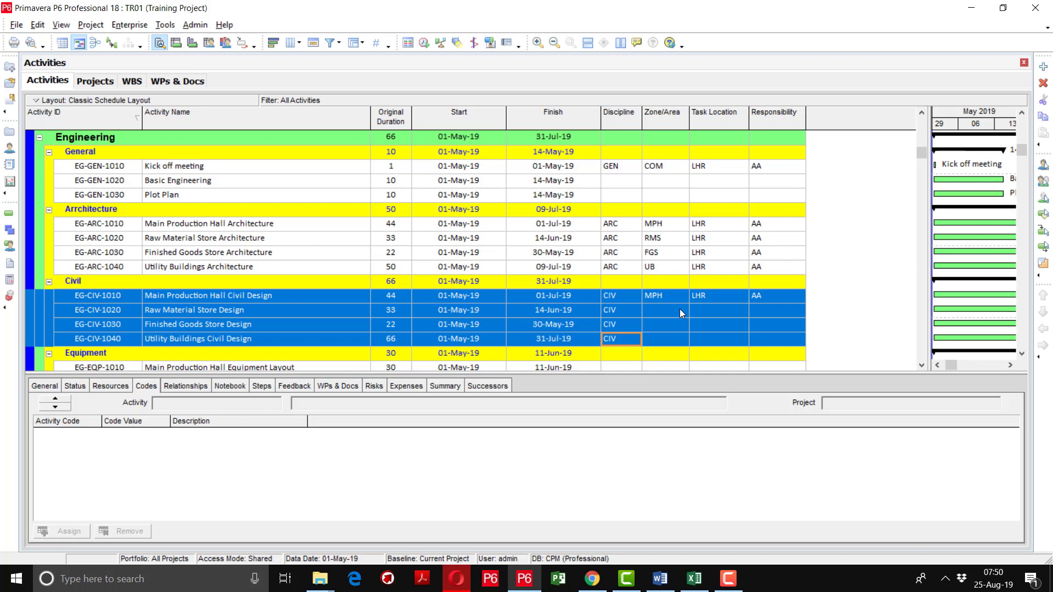
Set the Zone/Area of the Raw Material Store Design activity EG-CIV-1020 to RMS (Raw Material Store).
click(680, 308)
click(683, 312)
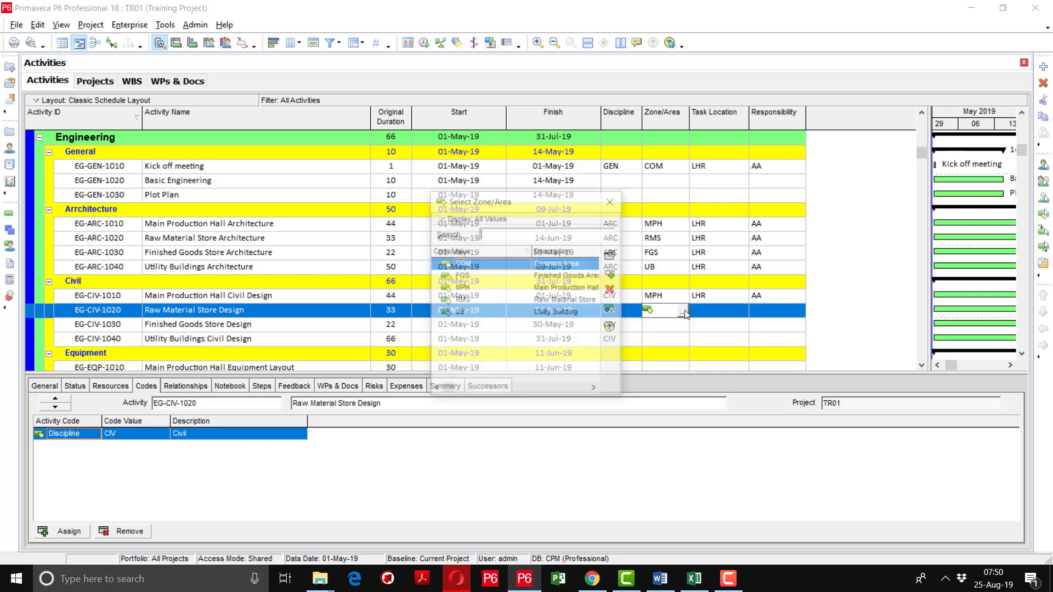
click(557, 300)
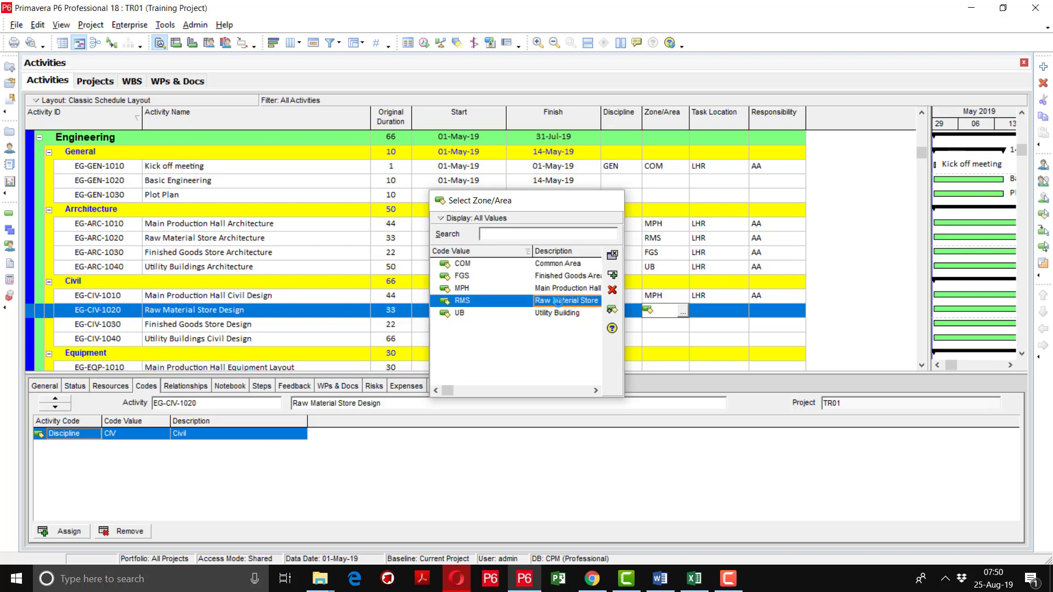
double_click(558, 301)
Set the Zone/Area of EG-CIV-1030 to FGS (Finished Goods Area) and of EG-CIV-1040 to UB (Utility Building).
click(682, 326)
click(683, 327)
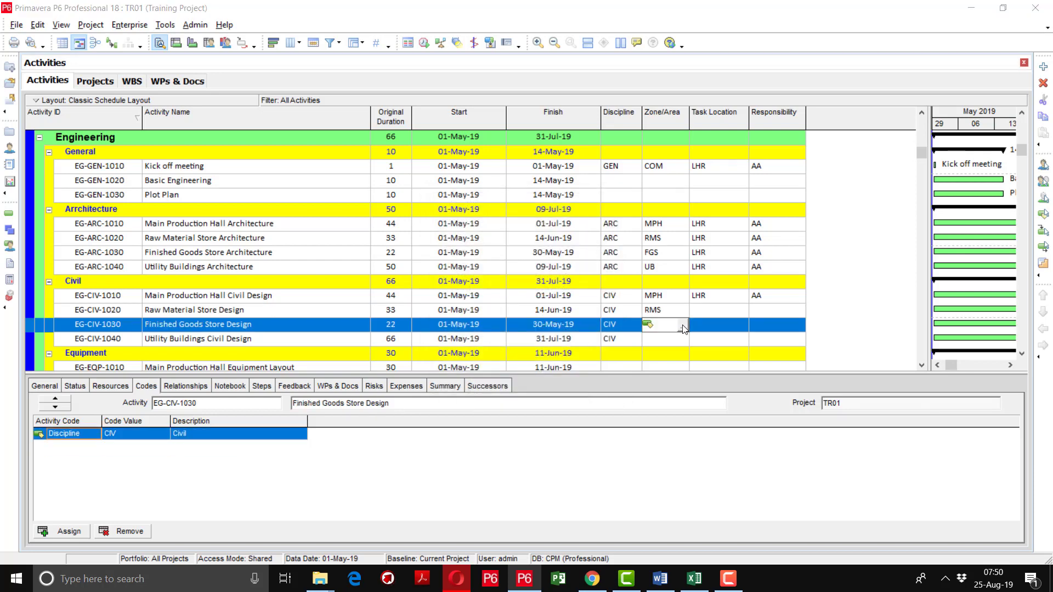
double_click(564, 276)
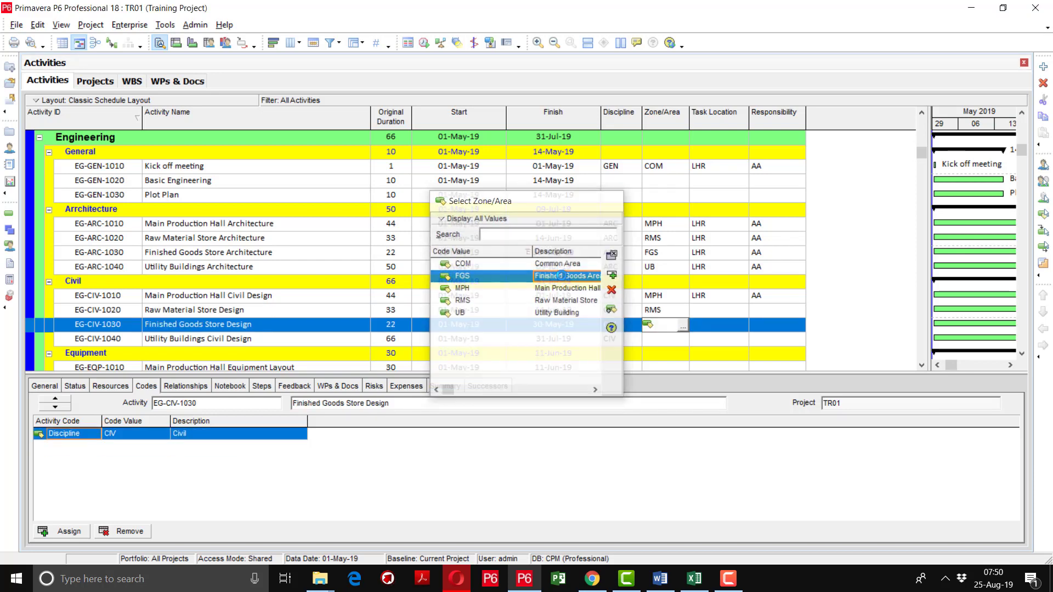
click(682, 338)
click(683, 337)
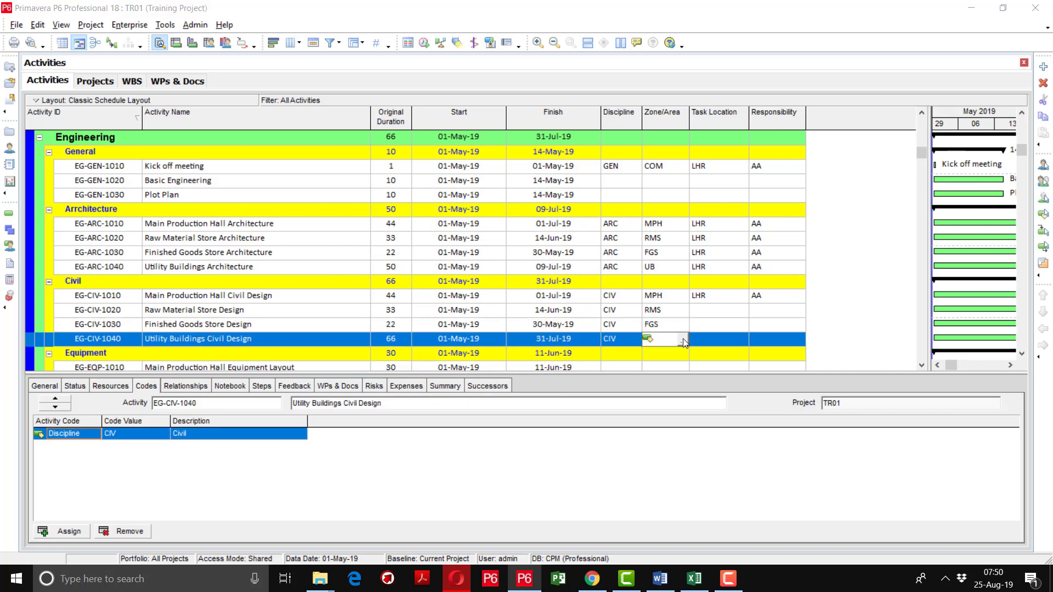
double_click(573, 314)
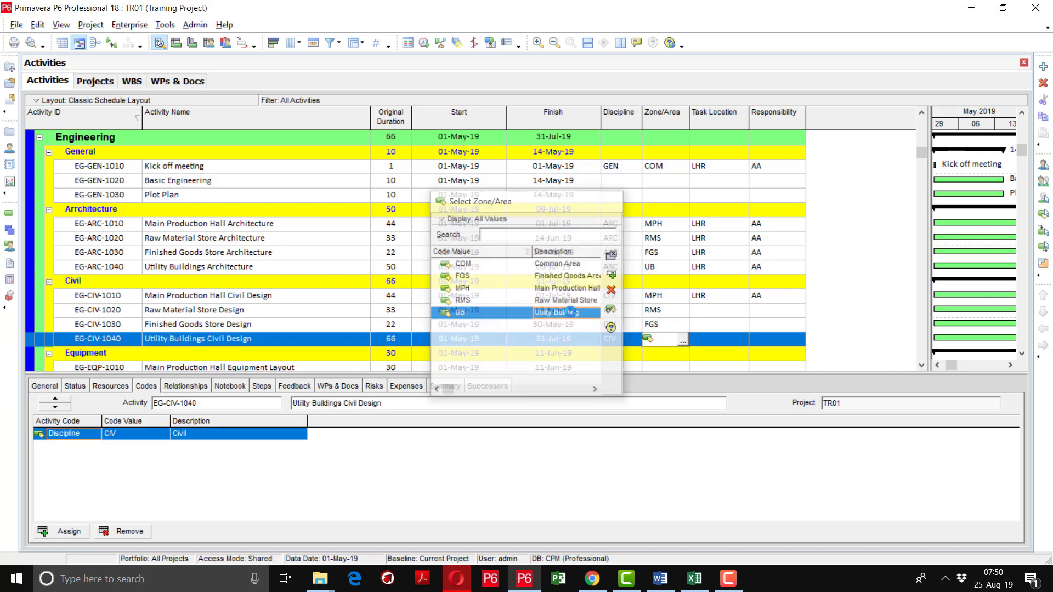
Fill the Task Location code LHR down from EG-CIV-1010 to the civil design activities EG-CIV-1020 through EG-CIV-1040.
click(711, 296)
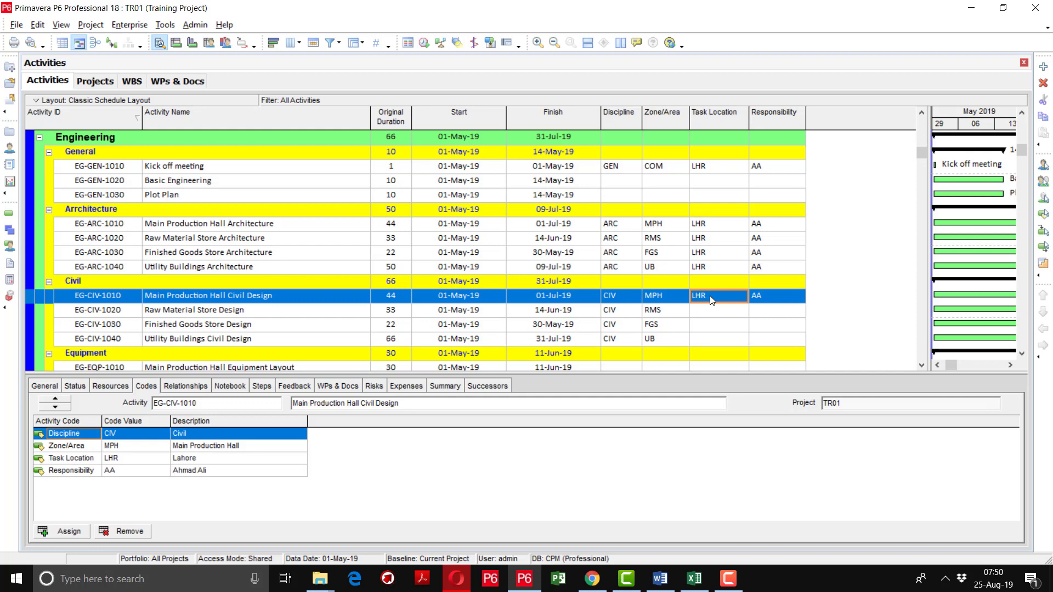
key(shift+Down)
key(shift+Down)
key(shift+Down)
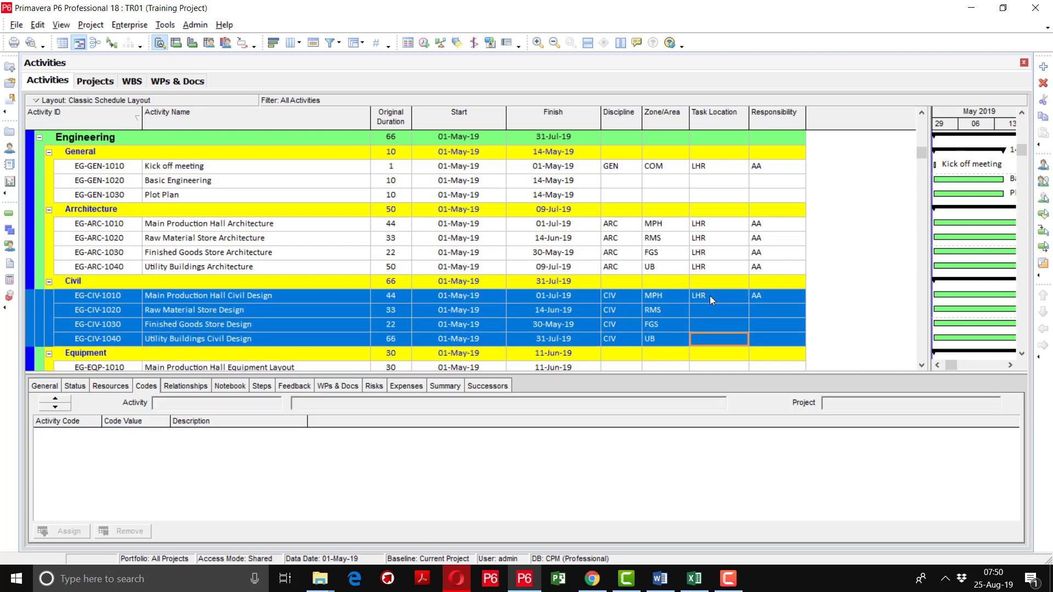
right_click(711, 300)
click(729, 312)
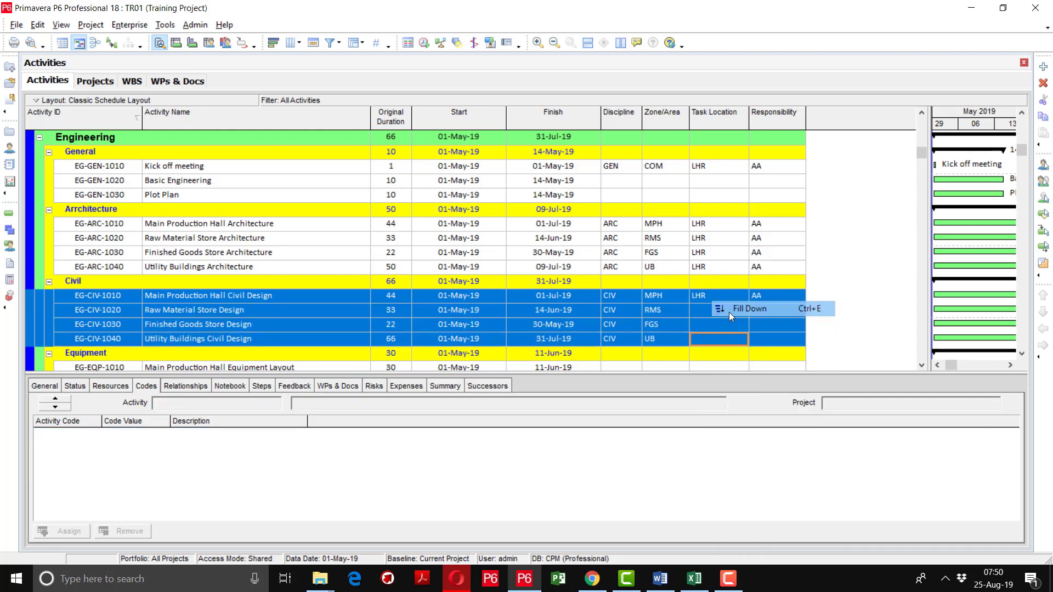
Fill the Responsibility code AA down from EG-CIV-1010 to the civil design activities EG-CIV-1020 through EG-CIV-1040.
click(778, 298)
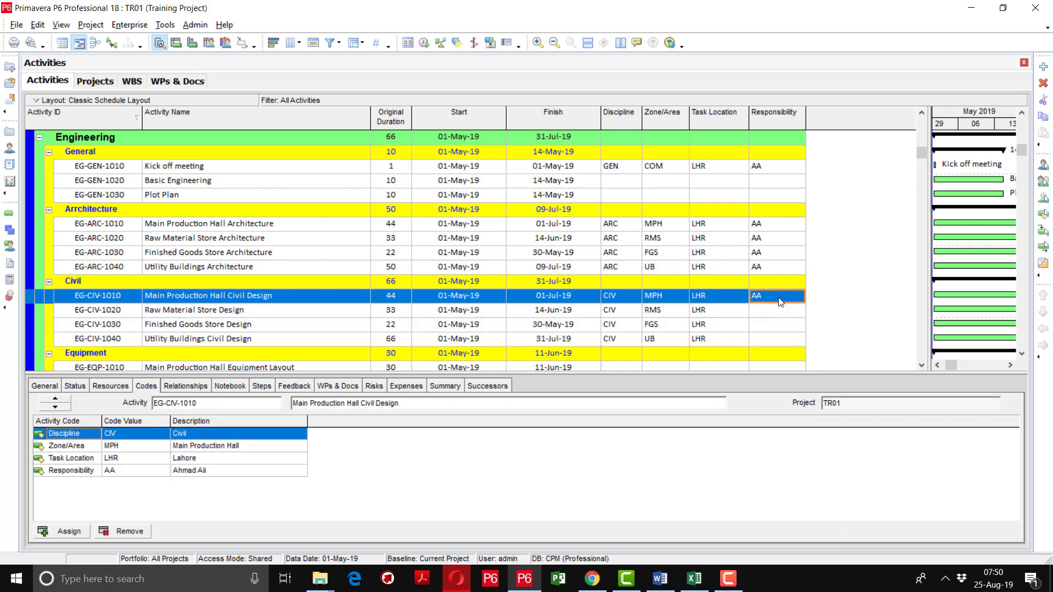
key(shift+Down)
key(shift+Down)
key(shift+Down)
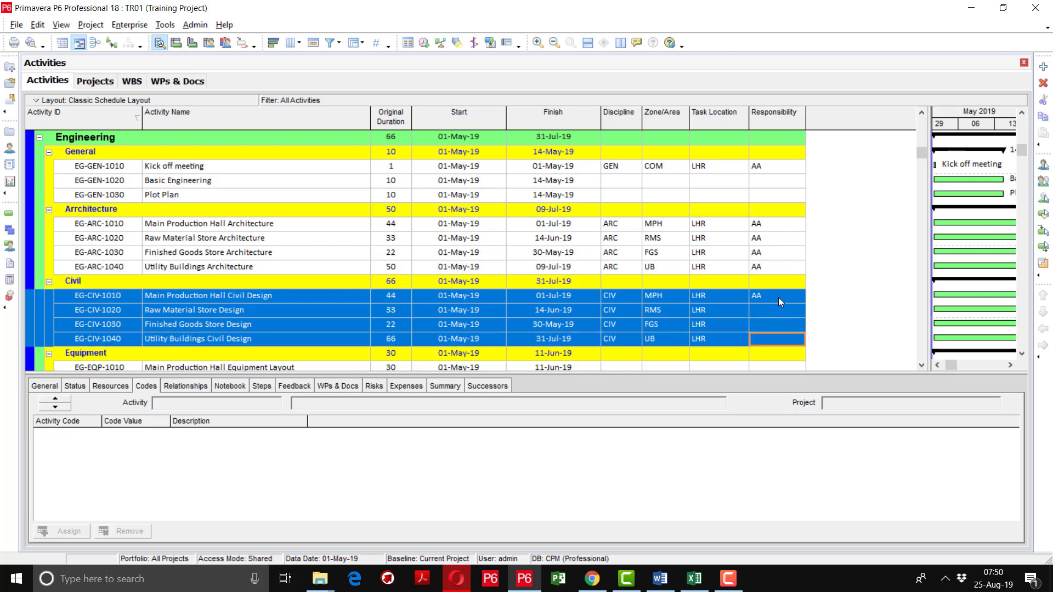
right_click(779, 299)
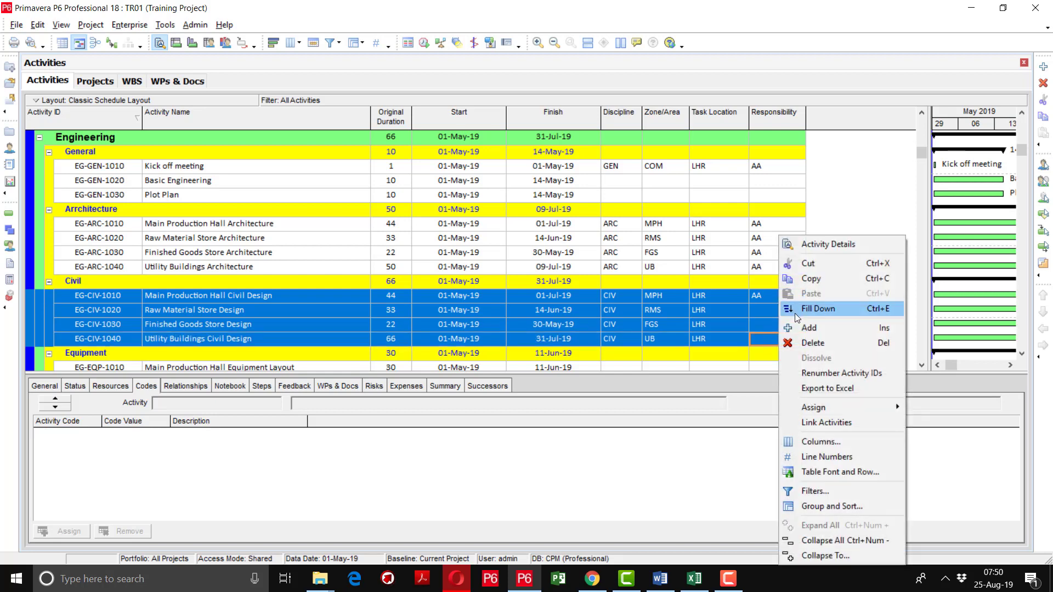
click(817, 308)
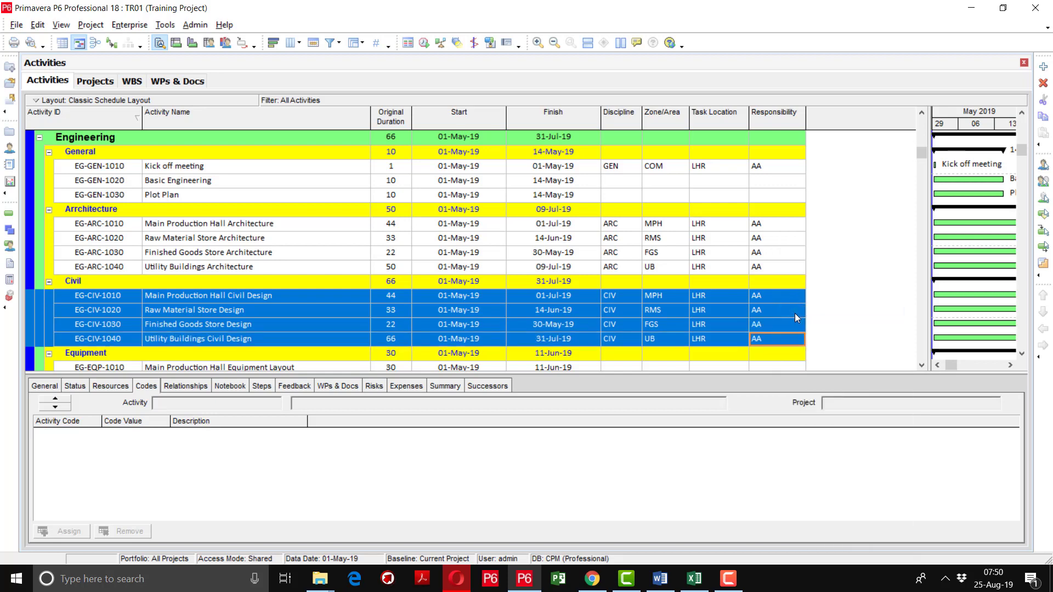
click(921, 366)
drag(922, 363, 922, 363)
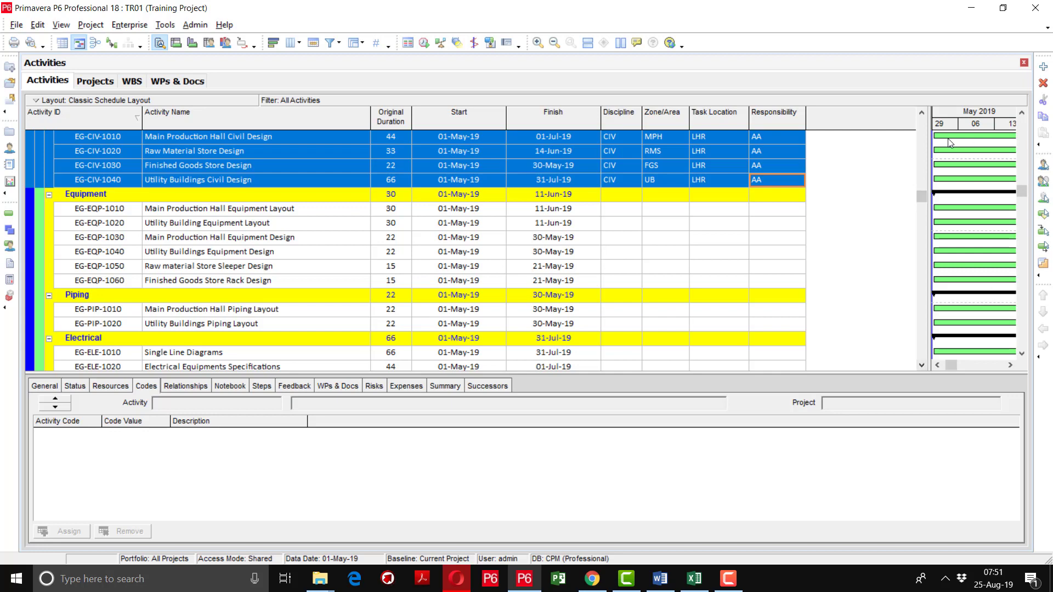
drag(925, 190, 921, 149)
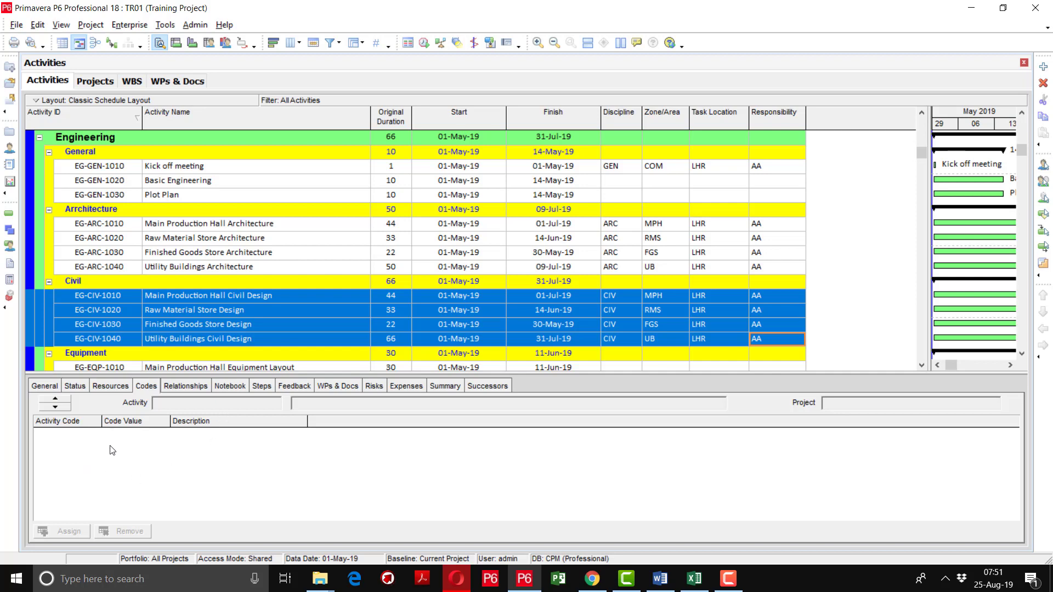
Assign the Discipline code GEN (General) to the Basic Engineering activity EG-GEN-1020 and the Plot Plan activity EG-GEN-1030.
click(635, 182)
click(635, 183)
click(635, 181)
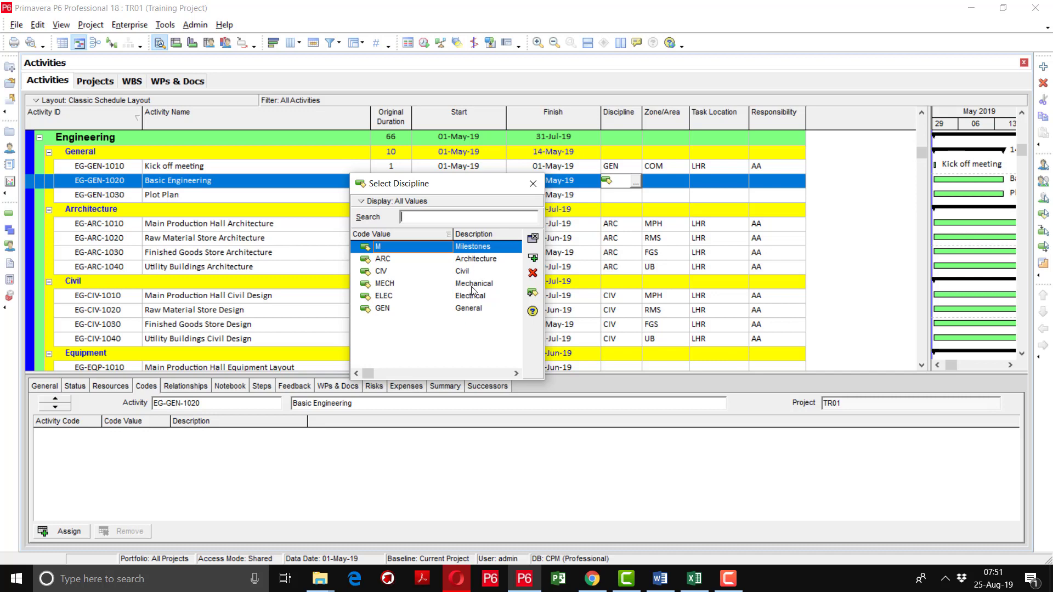
double_click(469, 308)
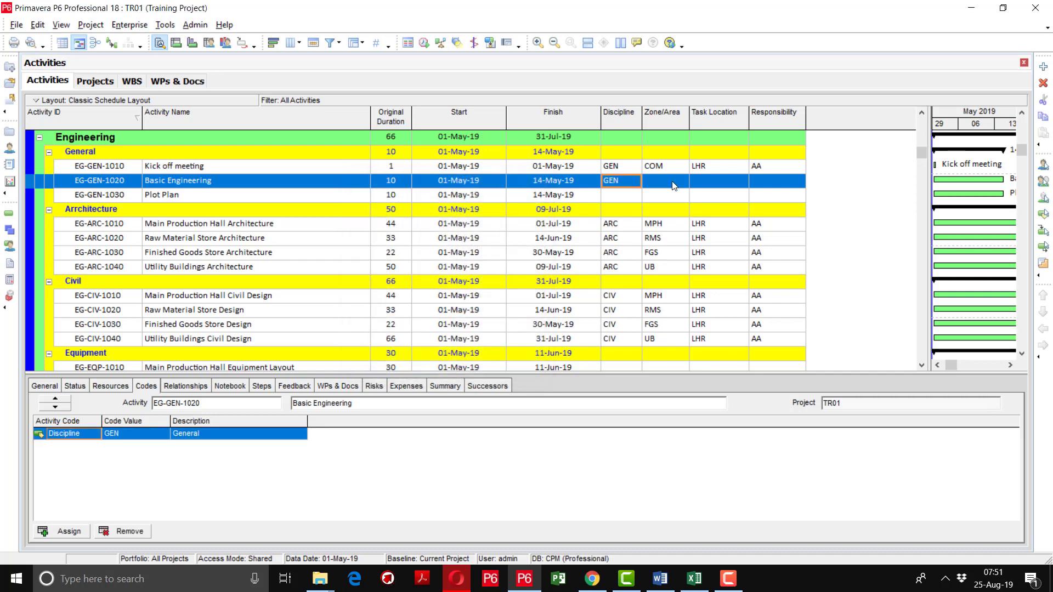
click(633, 196)
click(634, 196)
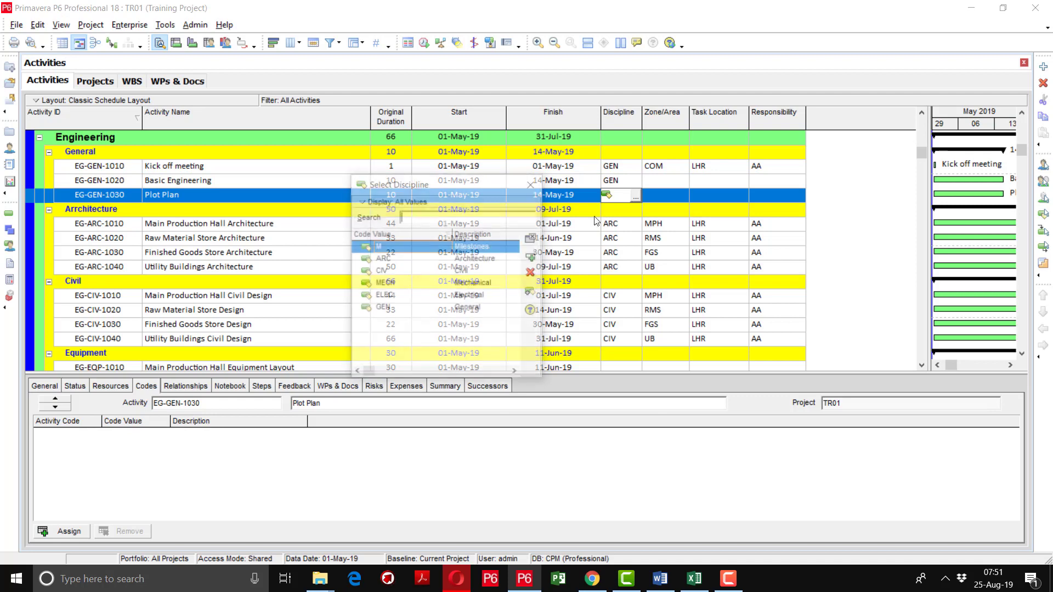
double_click(469, 308)
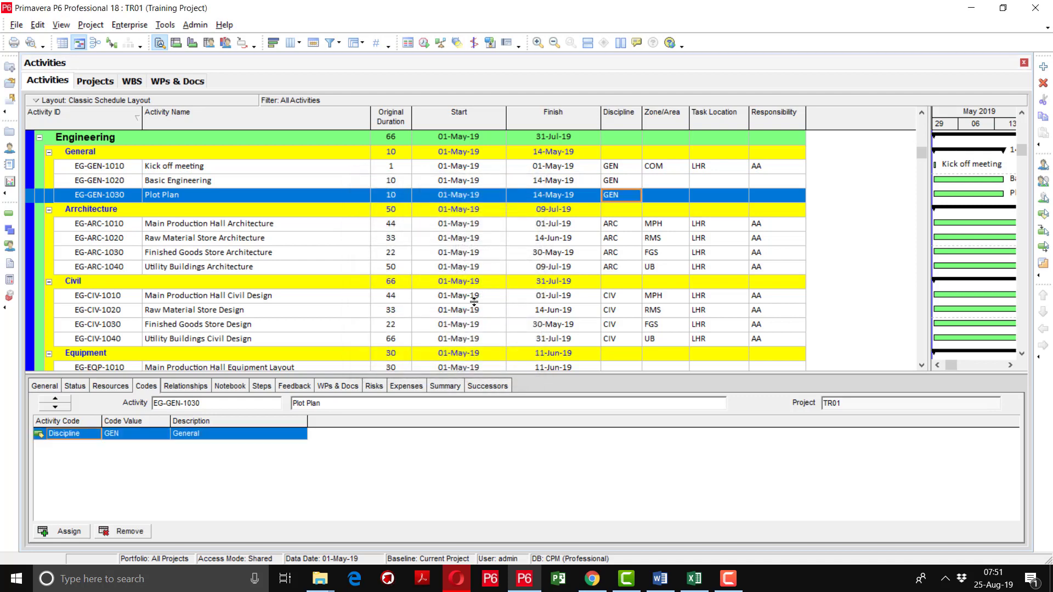
Fill the Zone/Area code COM down from the Kick off meeting activity to EG-GEN-1020 and EG-GEN-1030.
click(664, 165)
key(shift+Down)
key(shift+Down)
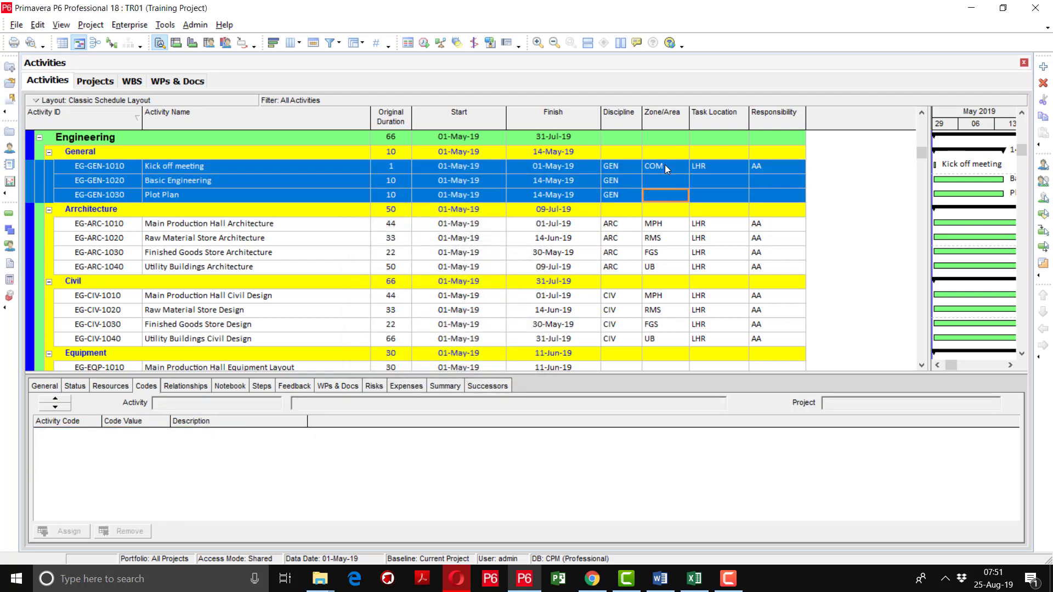
right_click(664, 164)
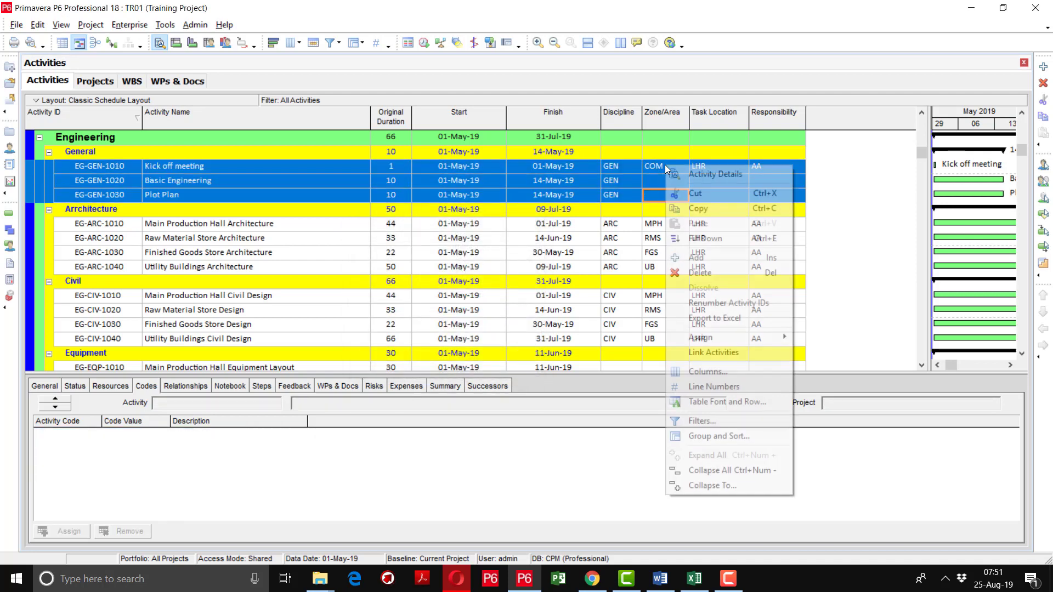
click(702, 240)
Fill the Task Location code LHR down from the Kick off meeting activity to EG-GEN-1020 and EG-GEN-1030.
click(726, 167)
key(shift+Down)
key(shift+Down)
right_click(726, 167)
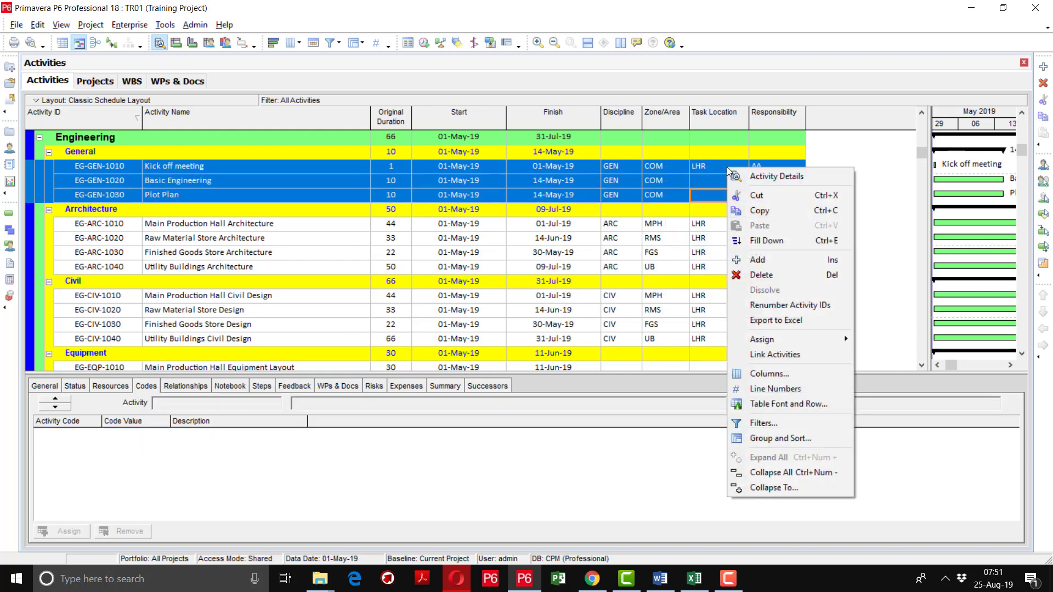
click(764, 240)
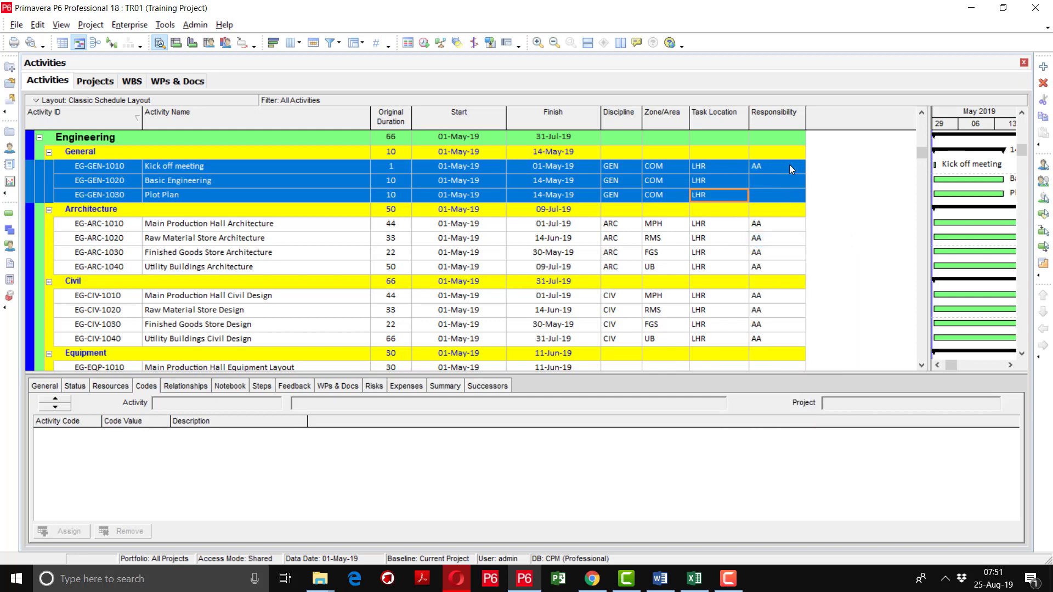
Fill the Responsibility code AA down from the Kick off meeting activity to EG-GEN-1020 and EG-GEN-1030.
click(789, 165)
key(shift+Down)
key(shift+Down)
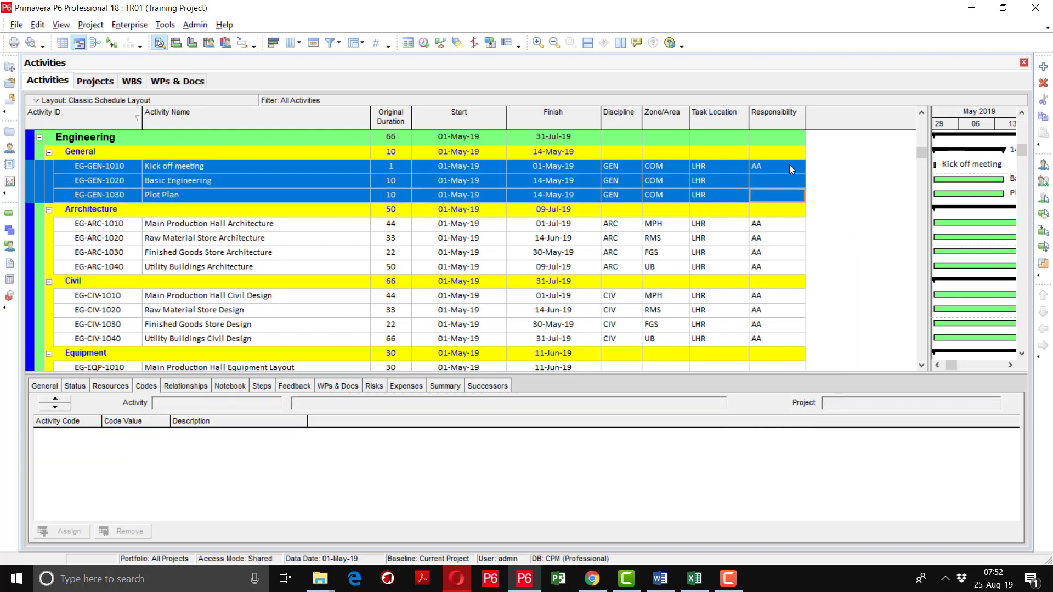
right_click(791, 169)
click(819, 223)
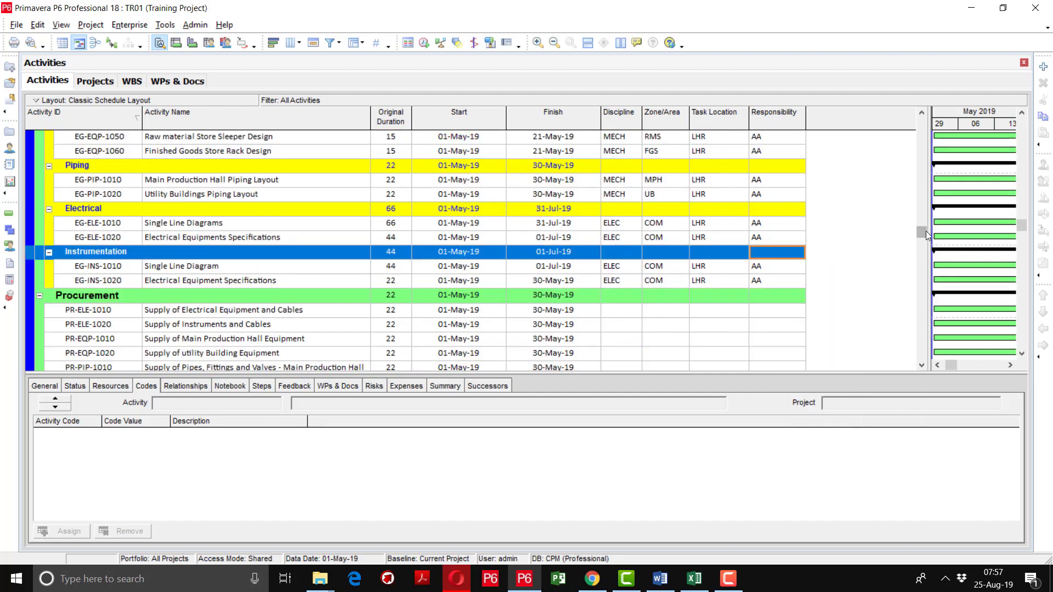
Assign the Discipline code ELEC (Electrical) to the procurement activities PR-ELE-1010 and PR-ELE-1020.
mouse_move(922, 232)
mouse_down()
mouse_move(921, 139)
mouse_move(918, 282)
mouse_move(919, 251)
mouse_up()
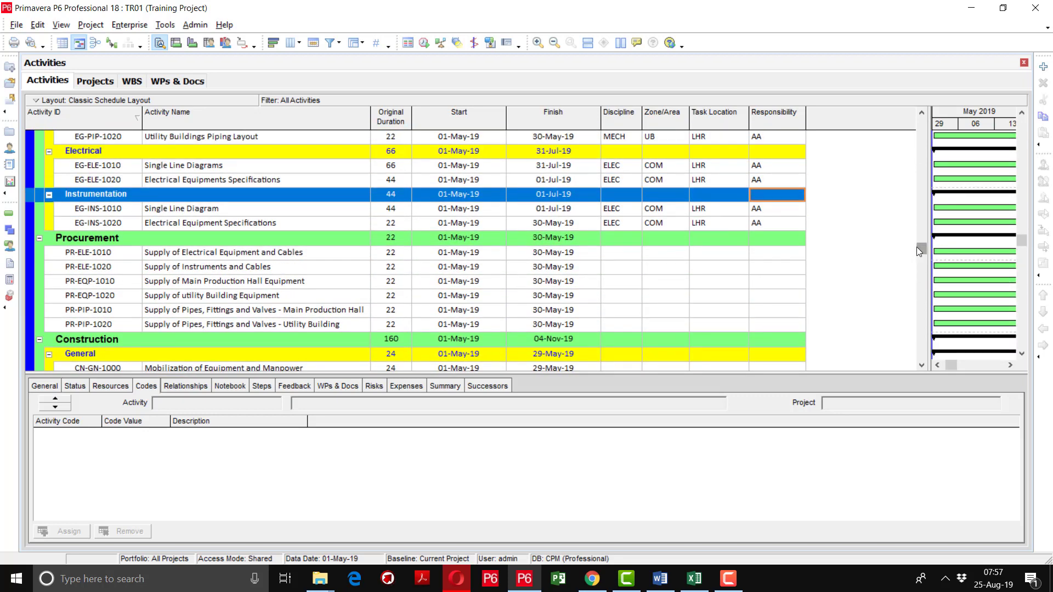
click(636, 257)
click(635, 254)
click(635, 253)
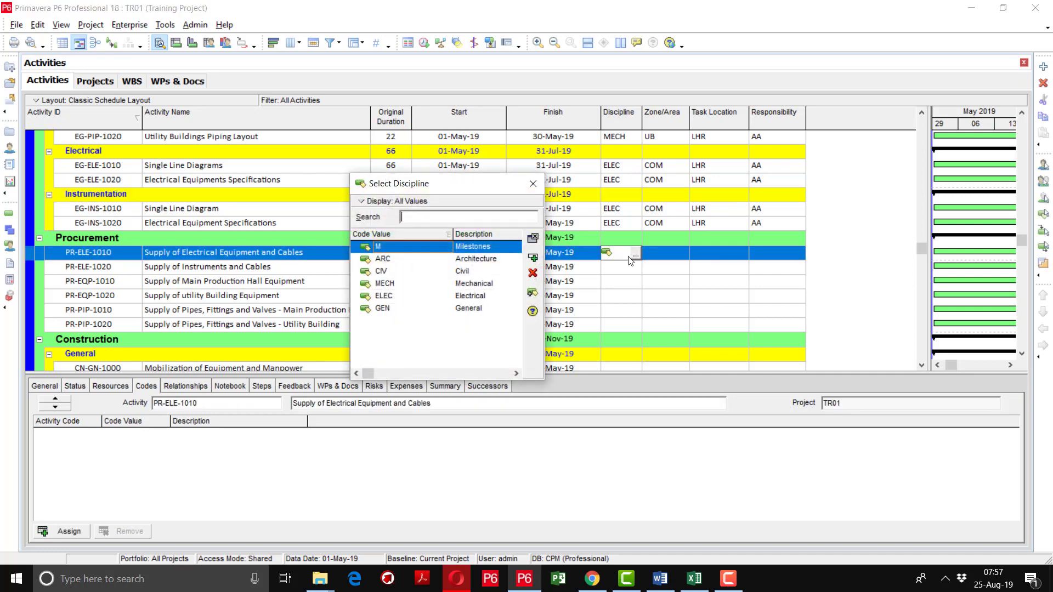
double_click(470, 299)
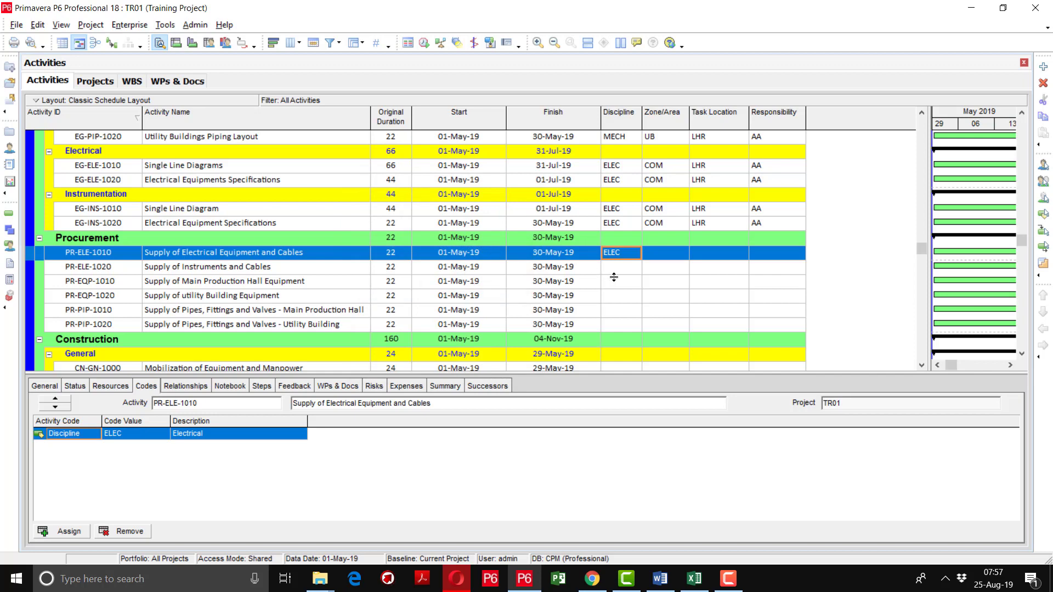
click(631, 267)
click(635, 267)
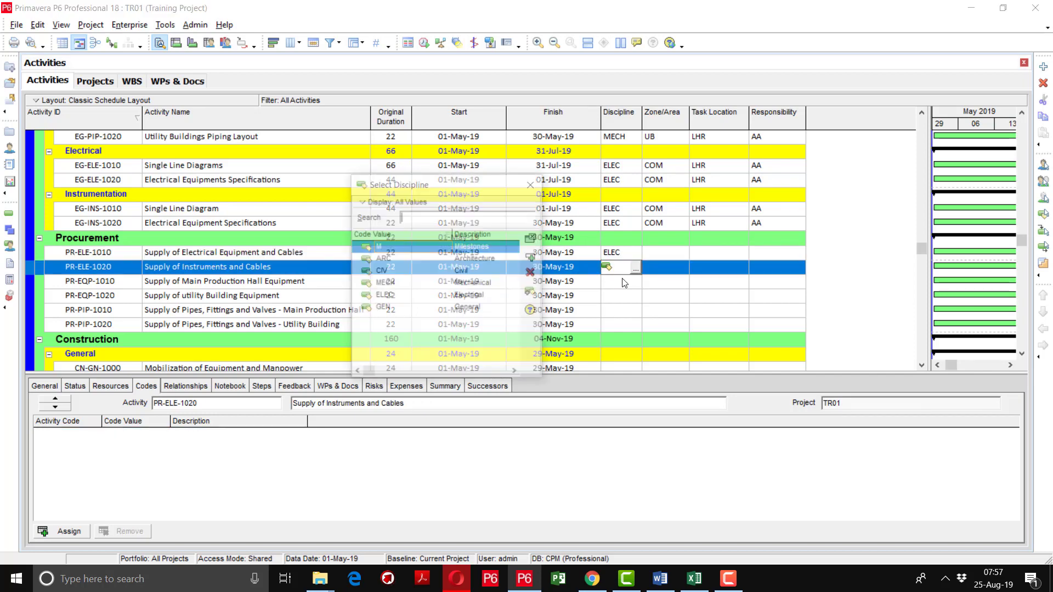
click(476, 296)
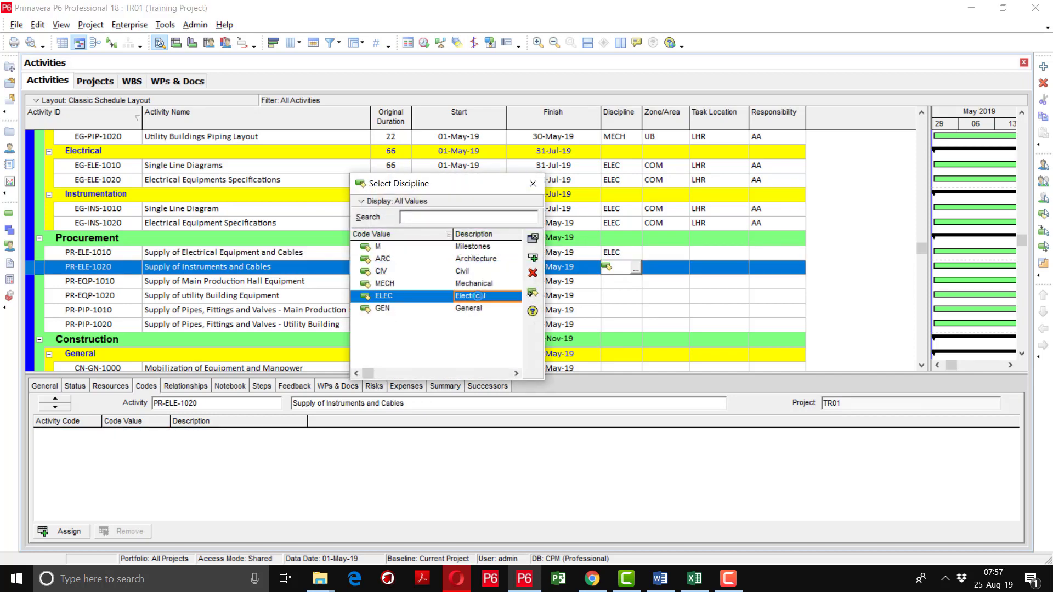
double_click(475, 296)
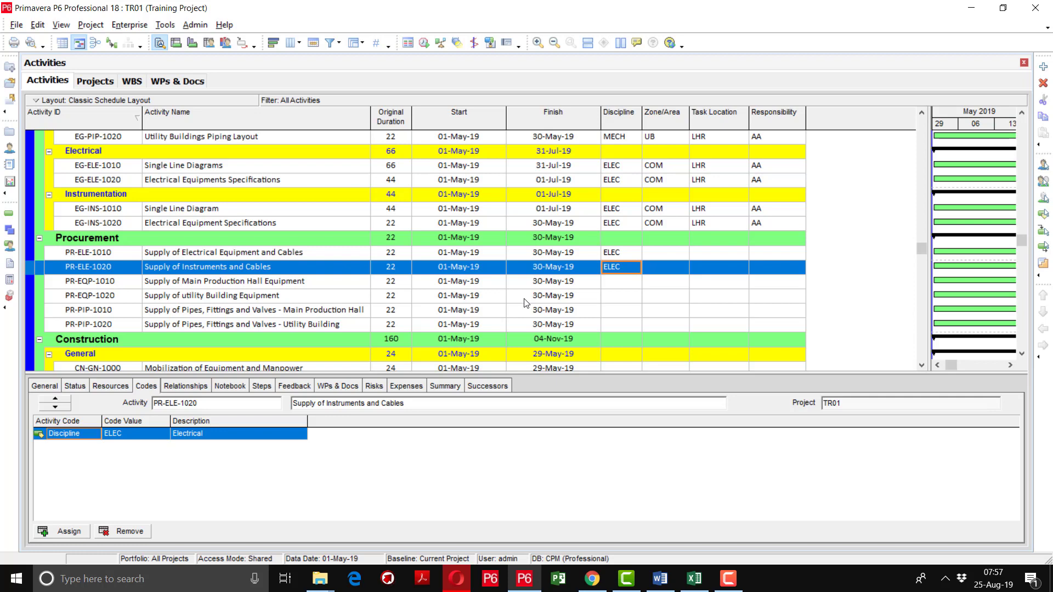
Assign the Discipline code MECH (Mechanical) to the Supply of Main Production Hall Equipment activity PR-EQP-1010.
click(638, 288)
click(636, 285)
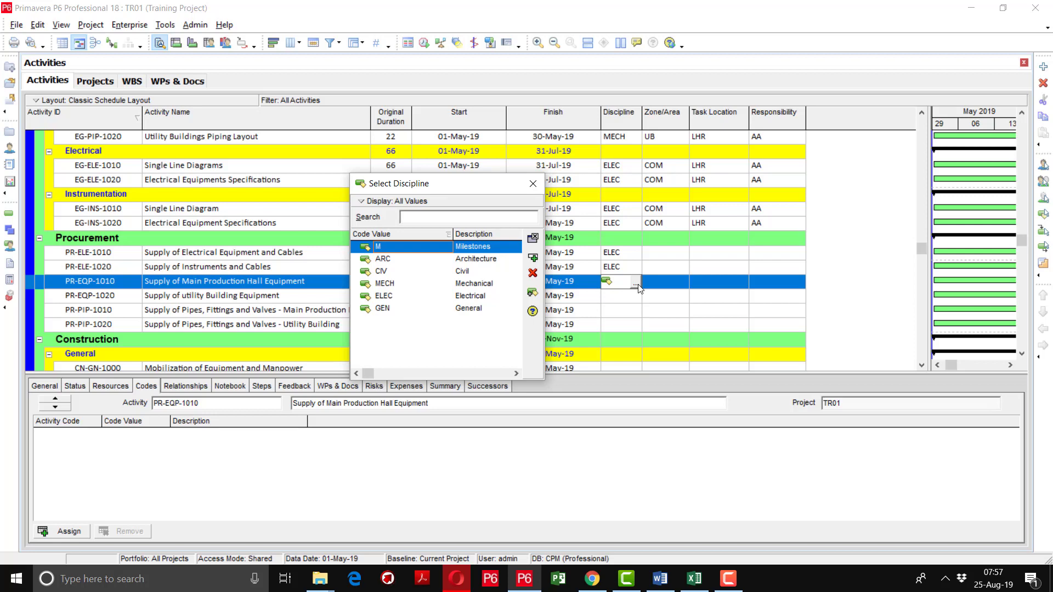
double_click(474, 285)
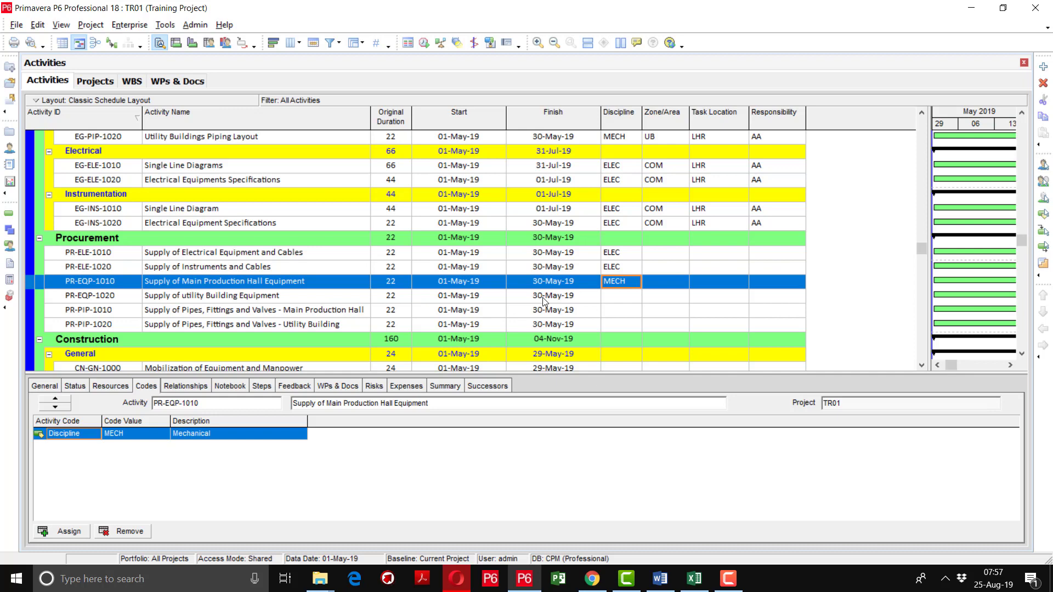
Fill the Discipline code MECH down from PR-EQP-1010 through PR-PIP-1020.
key(shift+Down)
key(shift+Down)
key(shift+Down)
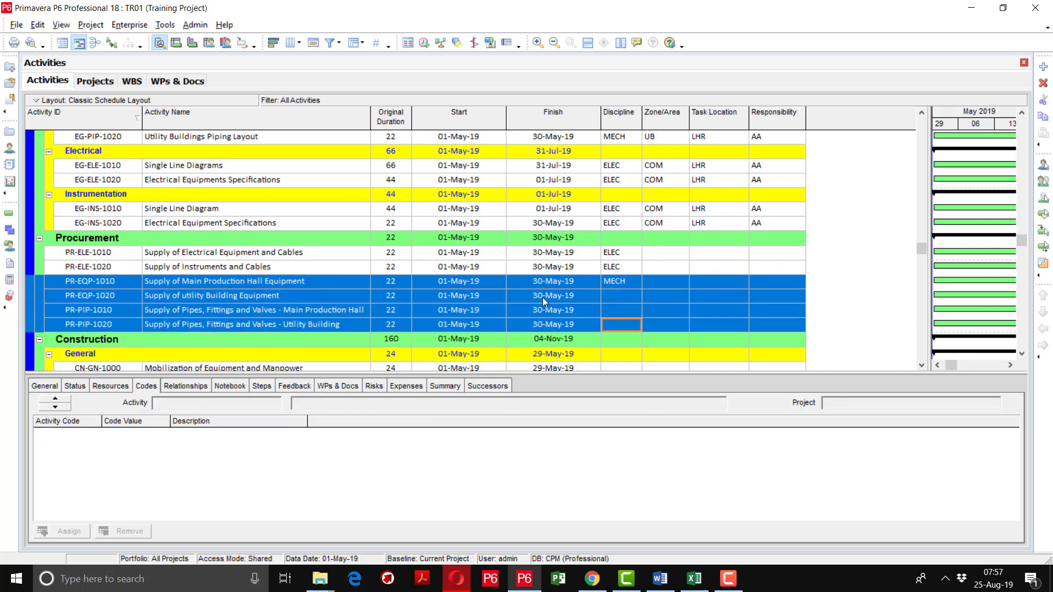
right_click(620, 281)
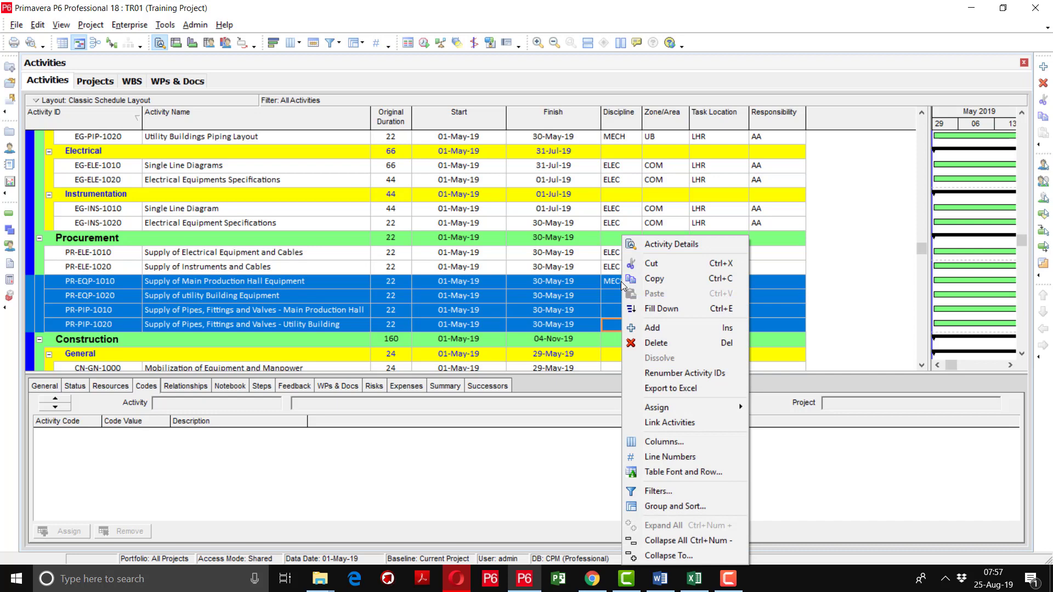
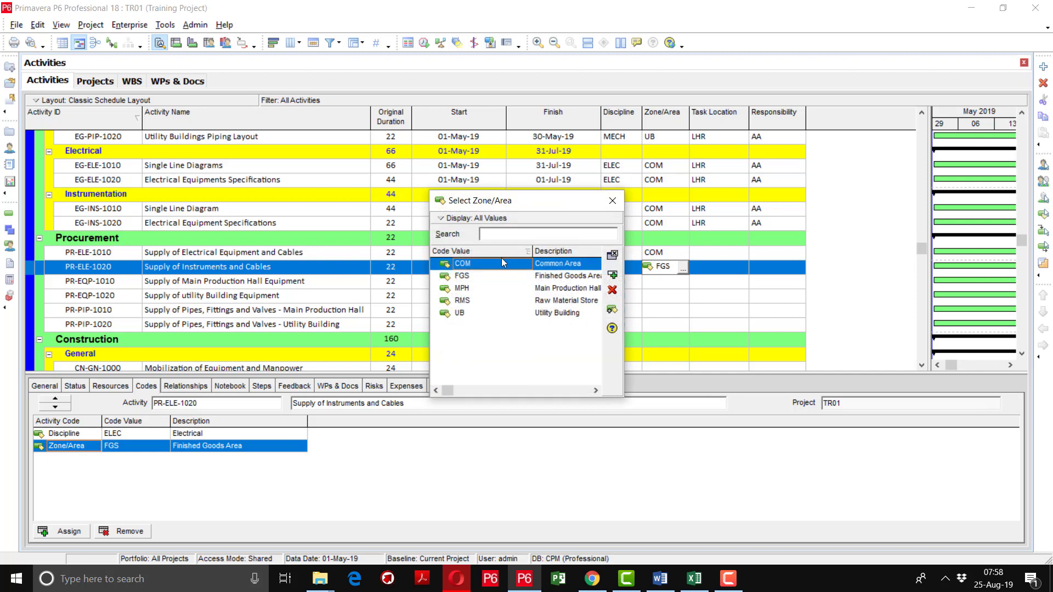
Assign the Zone/Area code COM (Common Area) to PR-ELE-1020 and MPH (Main Production Hall) to PR-EQP-1010.
double_click(499, 264)
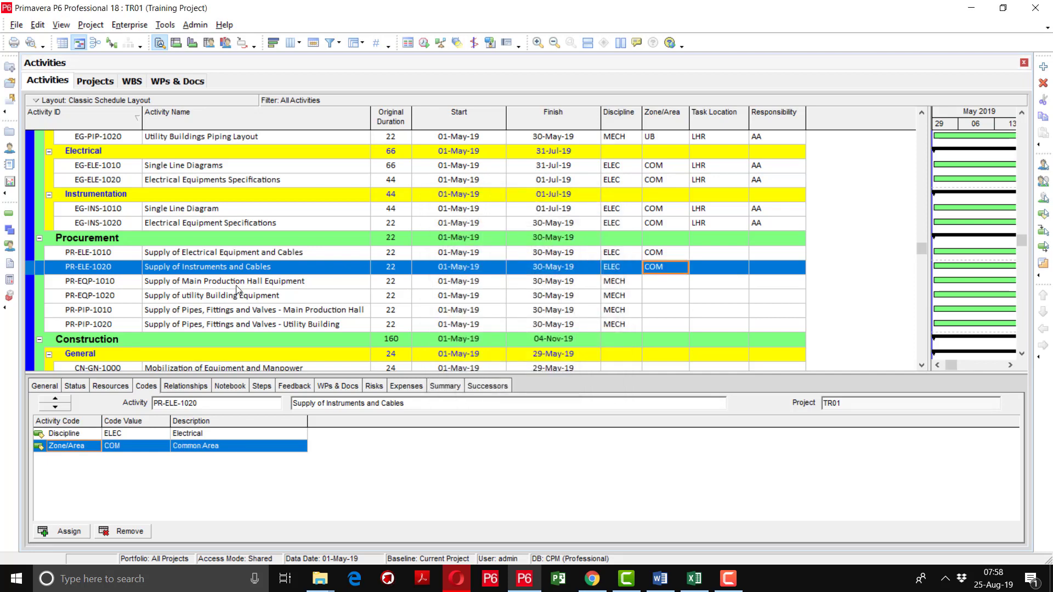
click(684, 284)
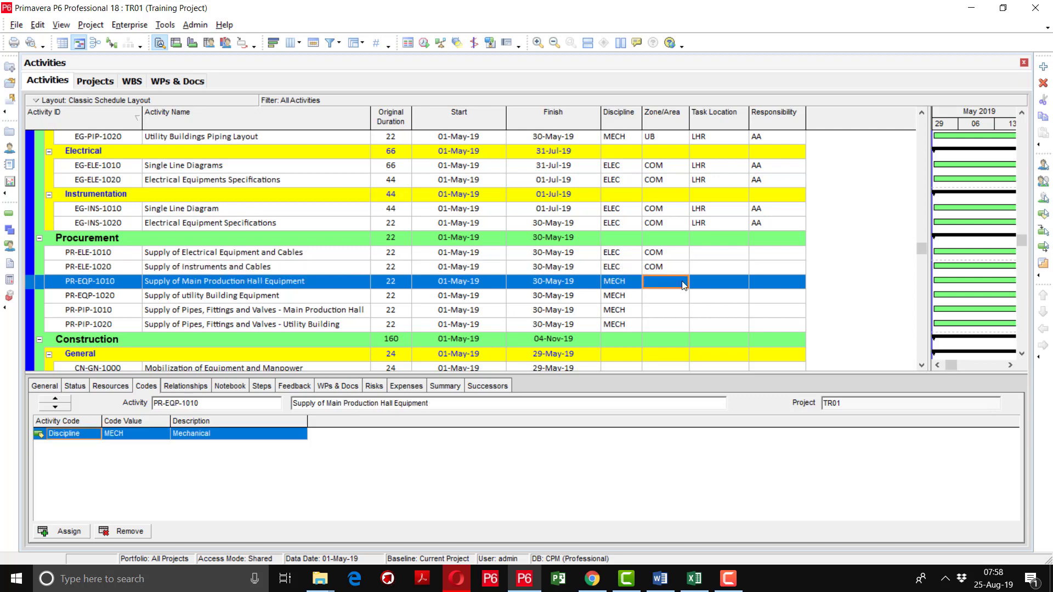
double_click(683, 285)
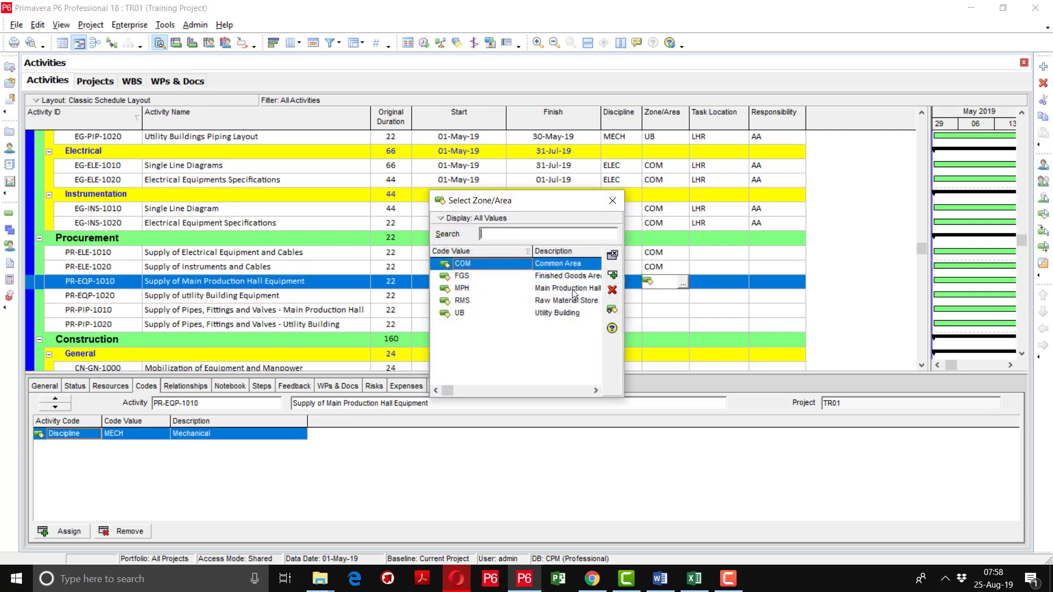
double_click(574, 294)
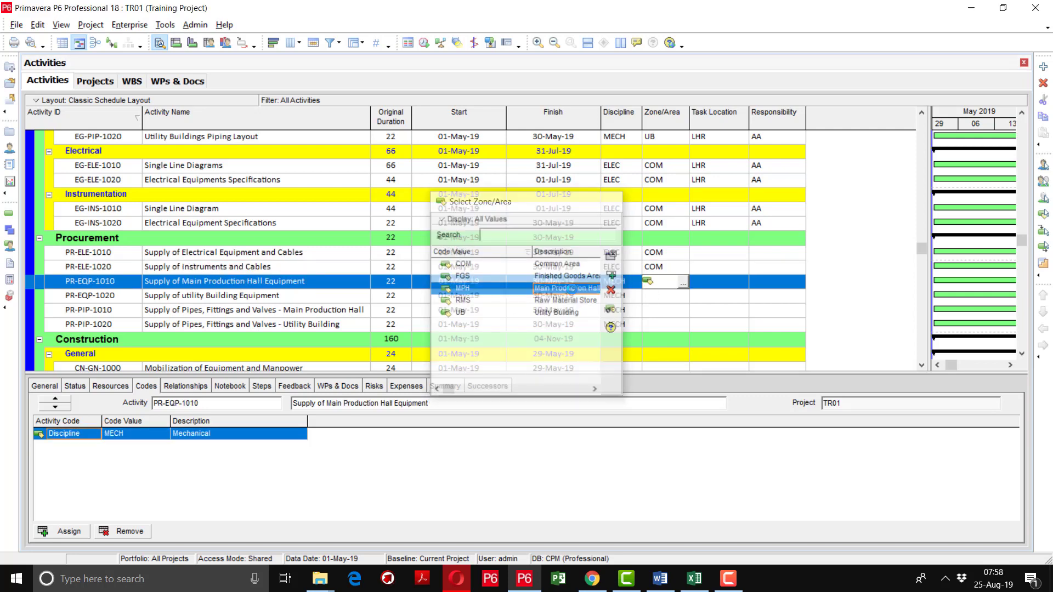
Assign the Zone/Area code UB (Utility Building) to the Supply of utility Building Equipment activity PR-EQP-1020.
click(681, 296)
double_click(681, 296)
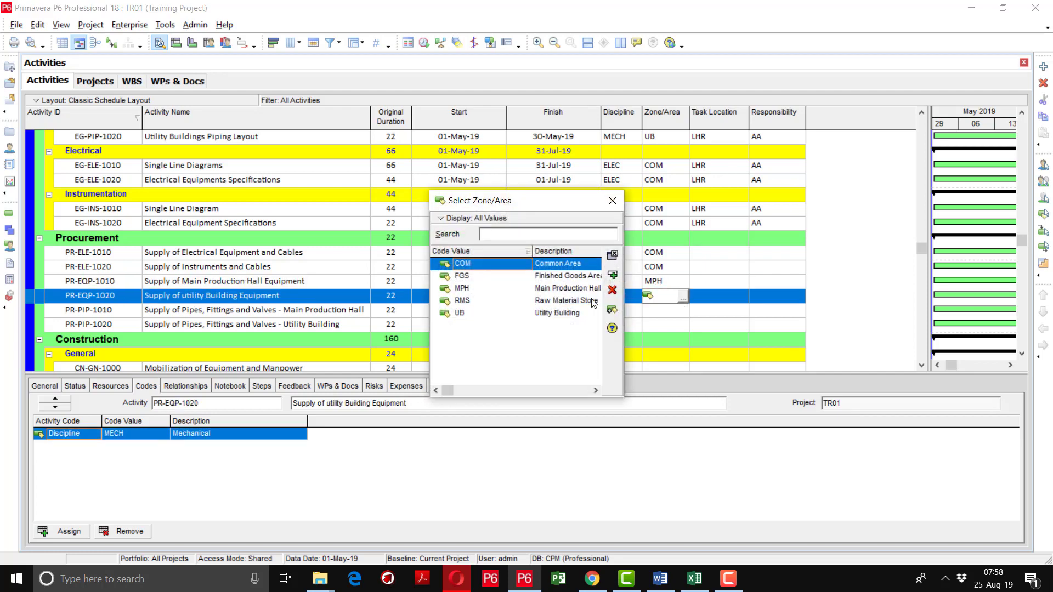
double_click(567, 313)
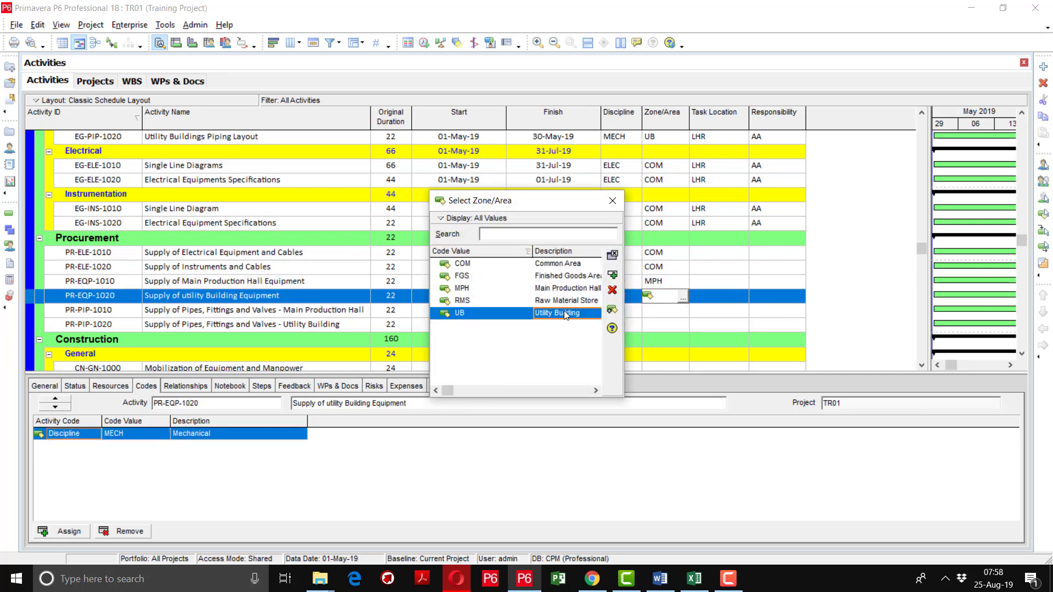
Assign the Zone/Area codes MPH to PR-PIP-1010 and UB to PR-PIP-1020, the two pipes, fittings and valves supply activities.
click(681, 311)
double_click(681, 310)
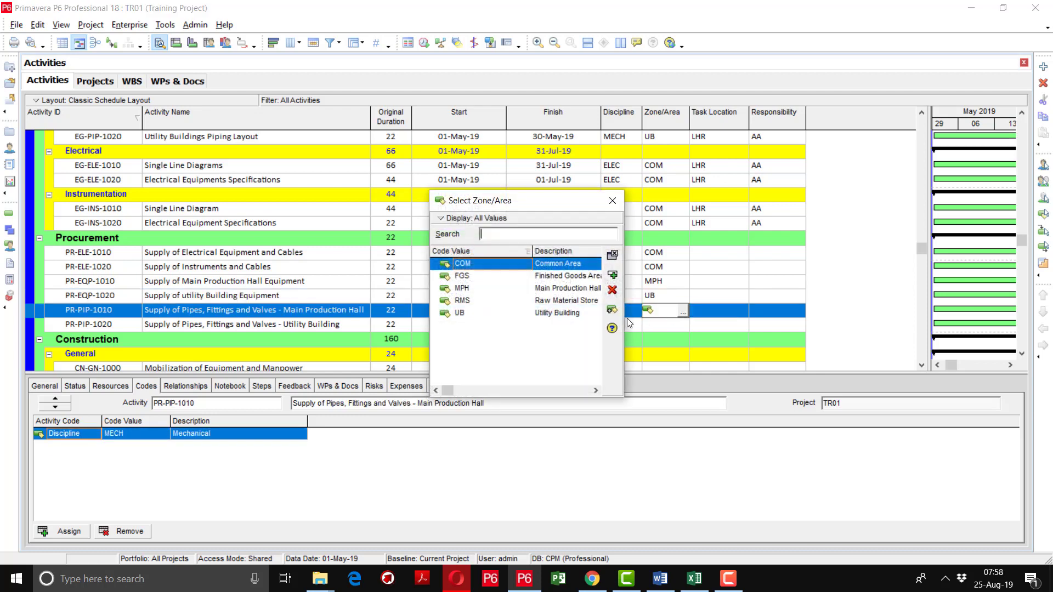
double_click(566, 288)
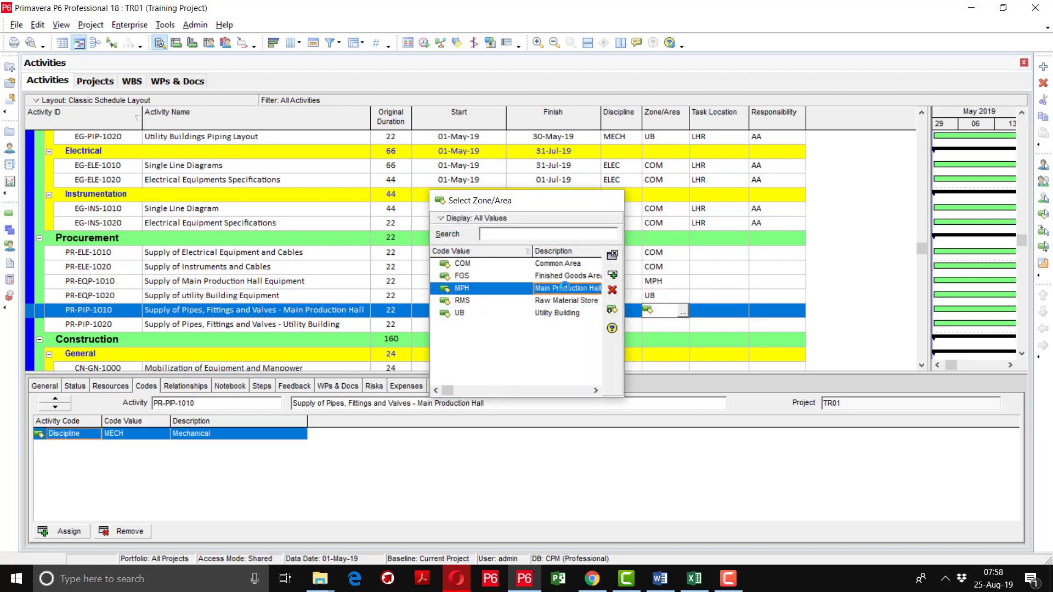
click(679, 324)
double_click(679, 324)
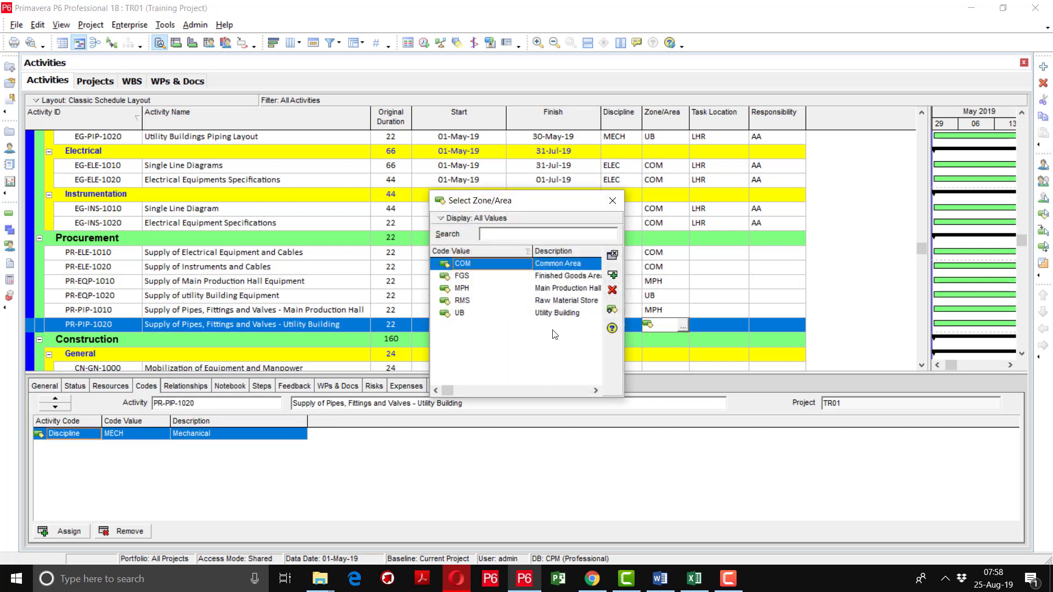
double_click(558, 315)
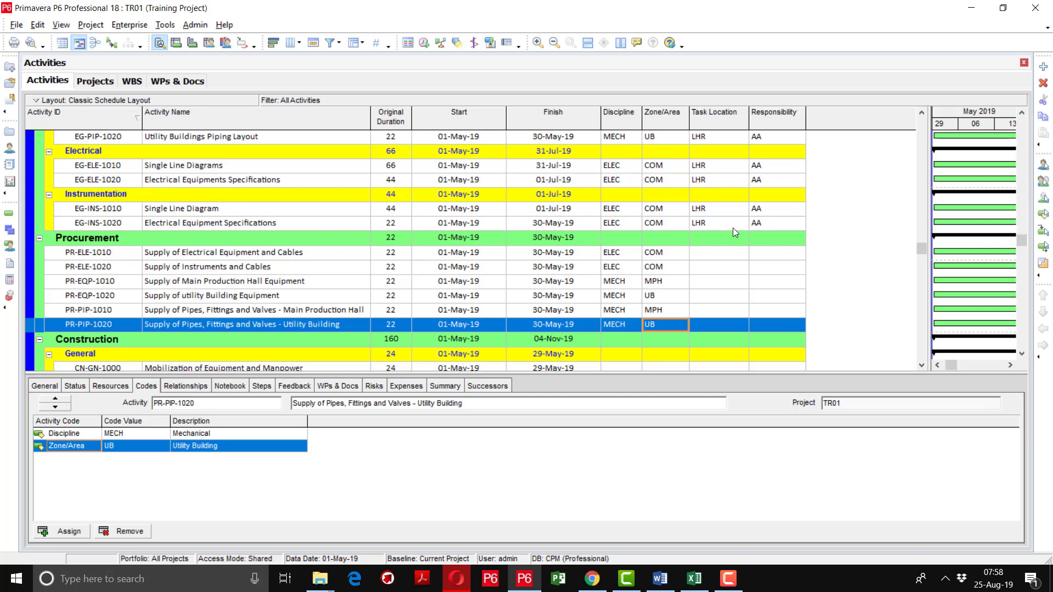
Assign the Task Location code KAR (Karachi) to PR-ELE-1010 and fill it down through PR-PIP-1020.
click(732, 254)
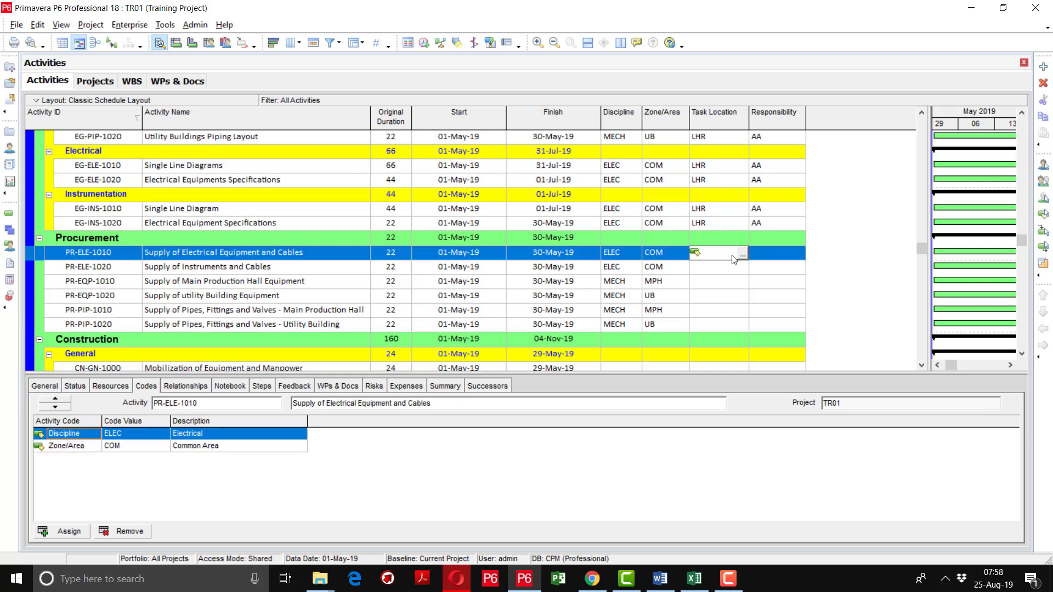
click(741, 254)
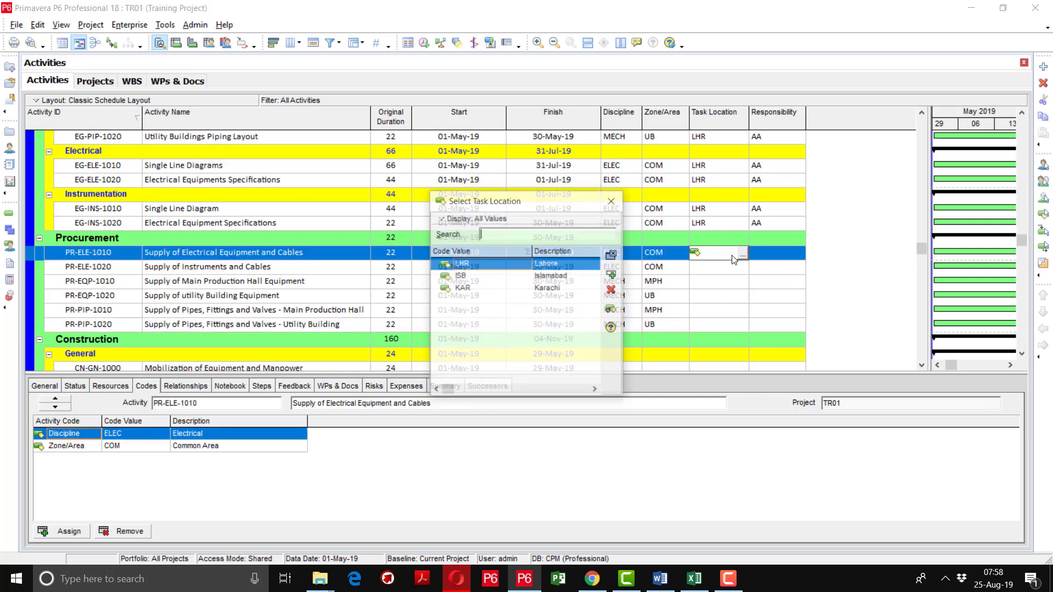
double_click(551, 288)
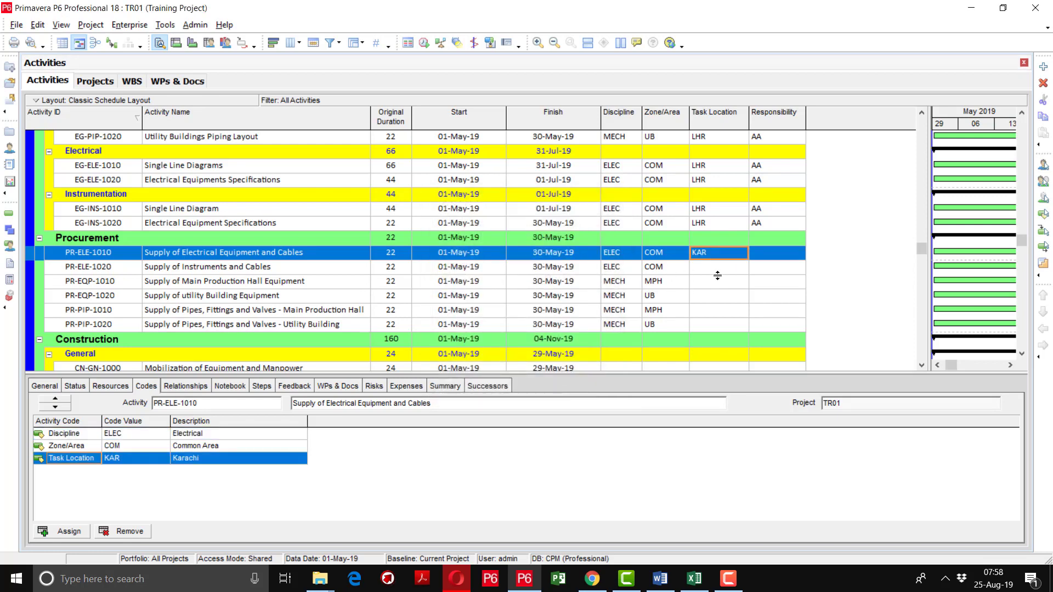
key(shift+Down)
key(shift+Down)
key(shift+Down)
key(shift+Down)
key(shift+Down)
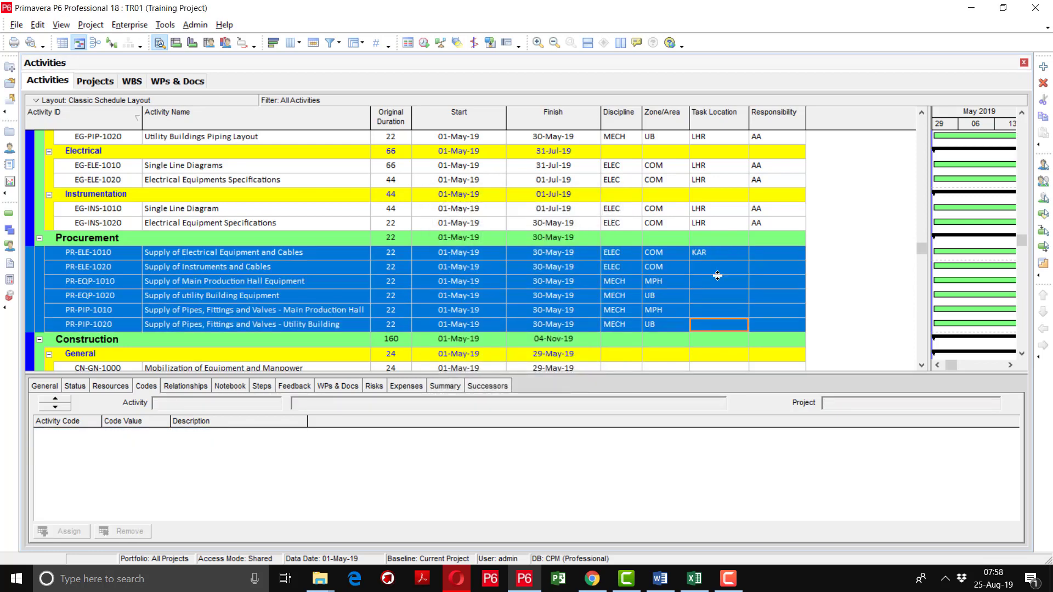
right_click(717, 275)
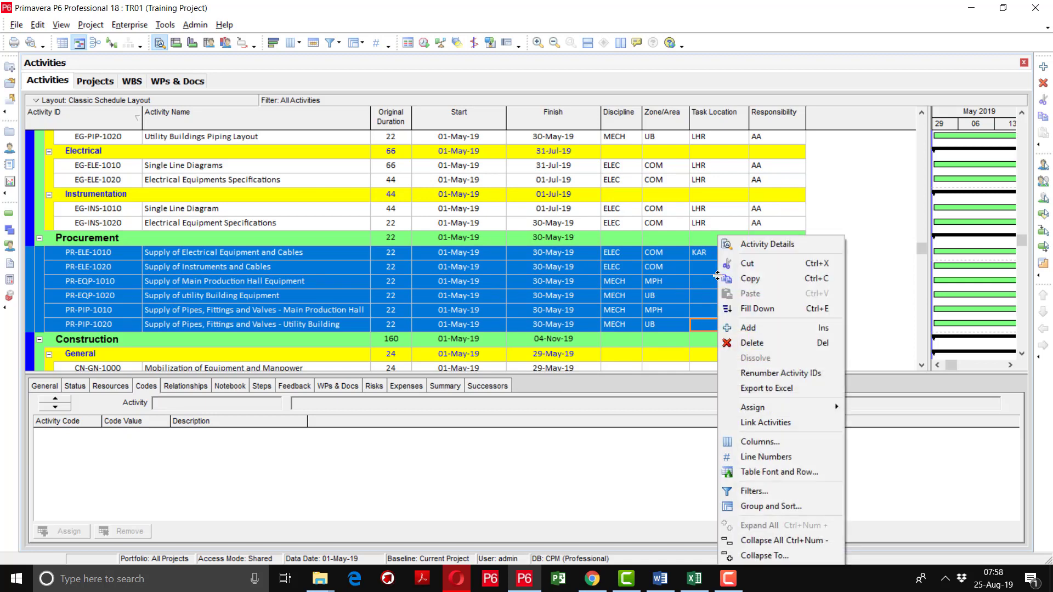
click(734, 309)
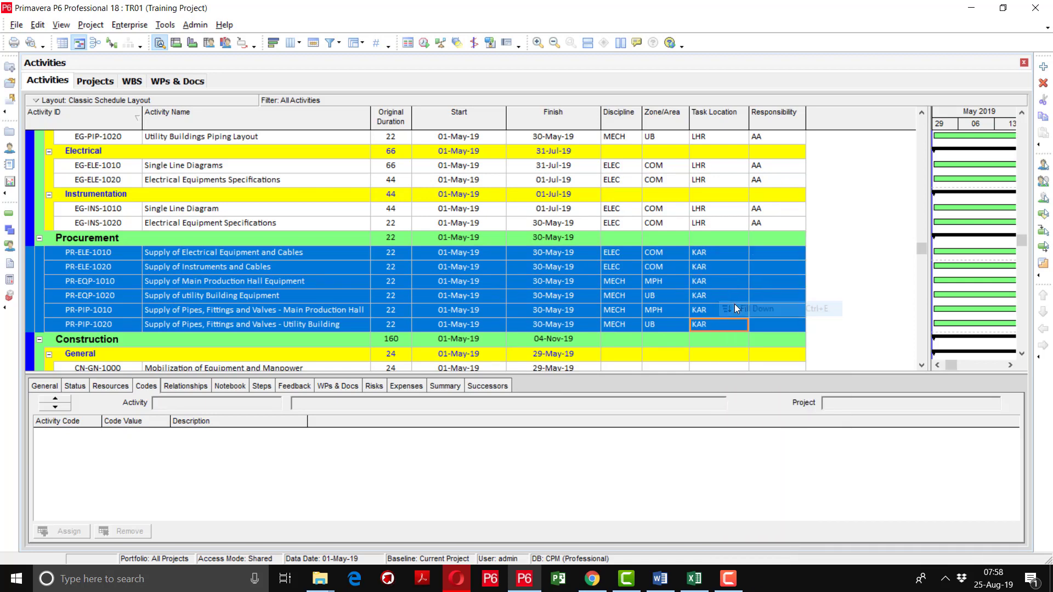
Assign the Responsibility code ZA to PR-ELE-1010 and fill it down through PR-PIP-1020.
click(791, 254)
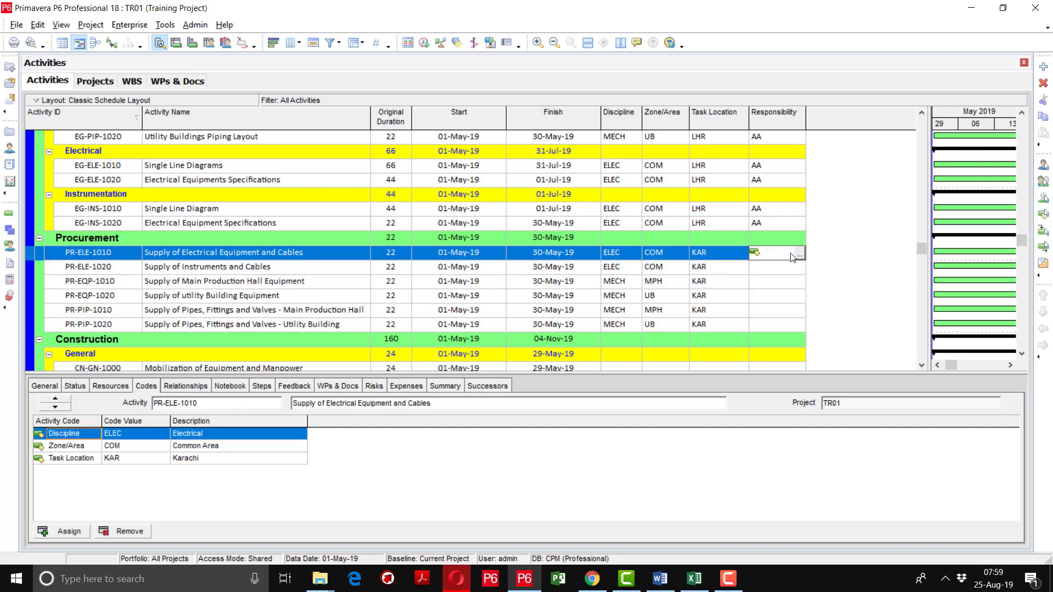
click(791, 254)
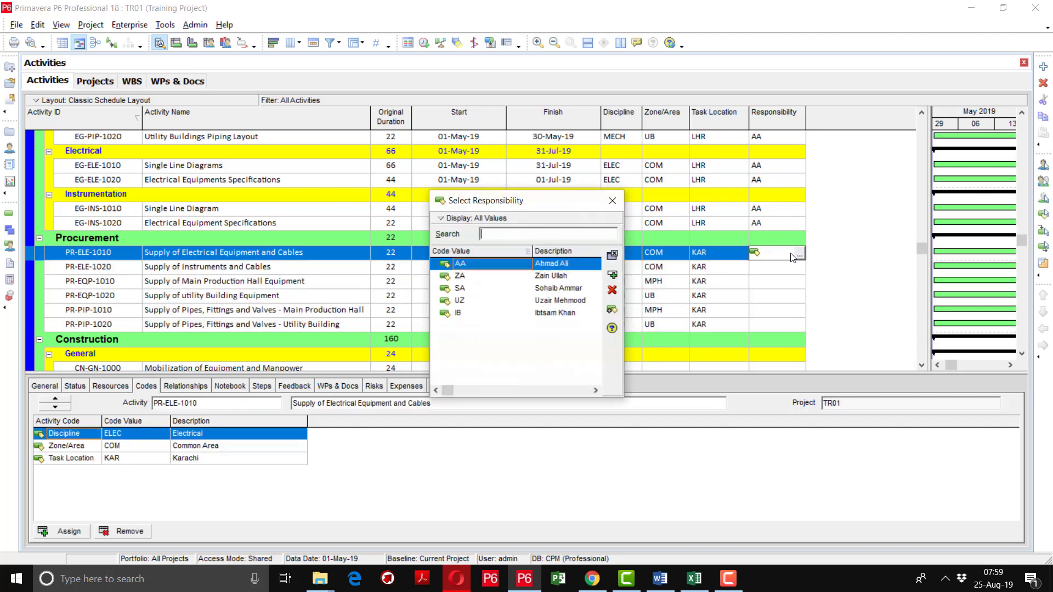
double_click(576, 275)
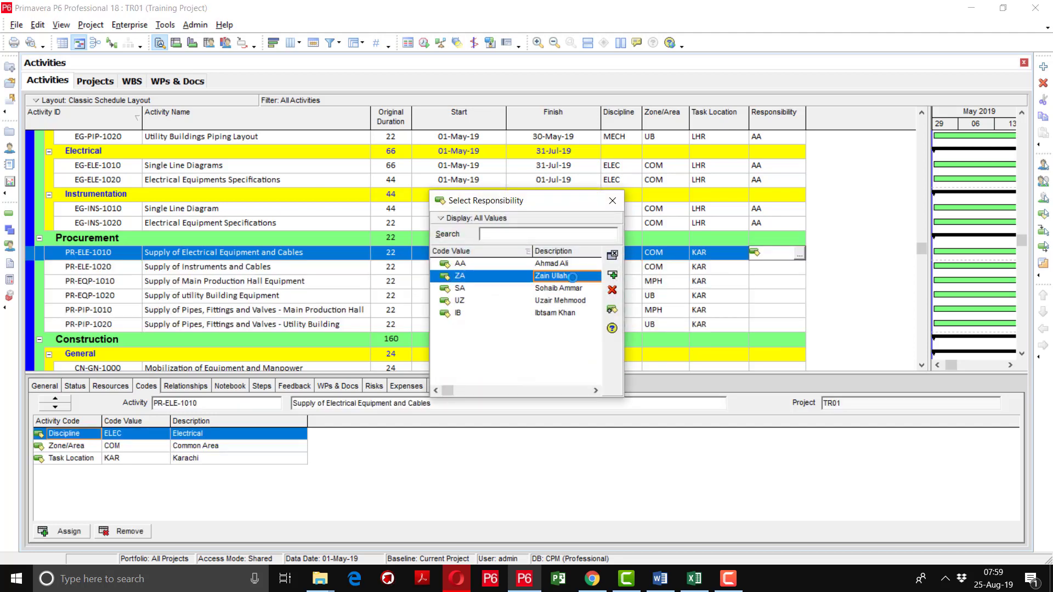
shift+click(793, 262)
key(shift+Down)
key(shift+Down)
key(shift+Down)
key(shift+Down)
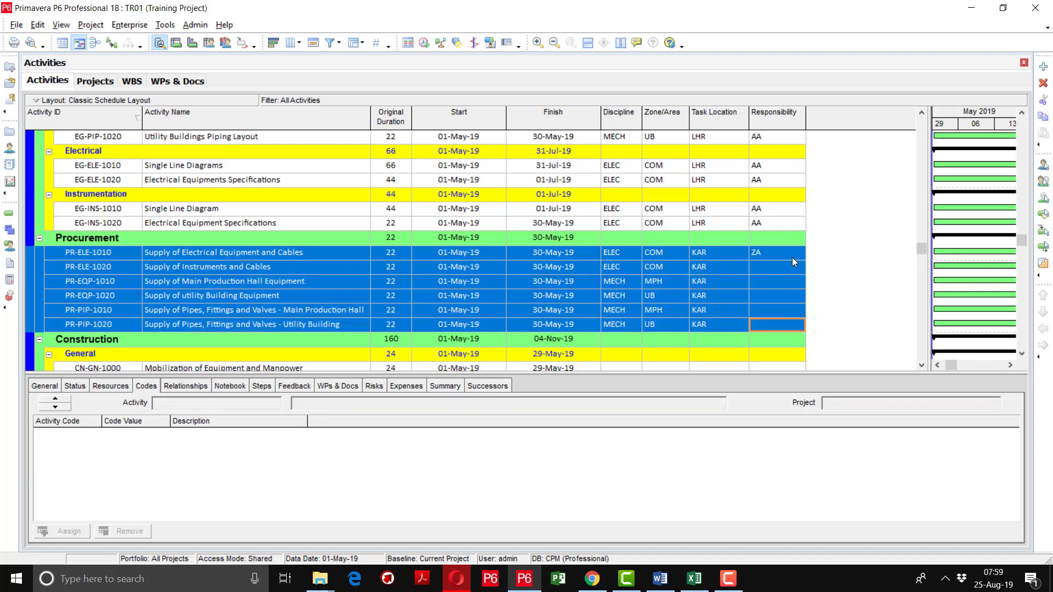
right_click(783, 260)
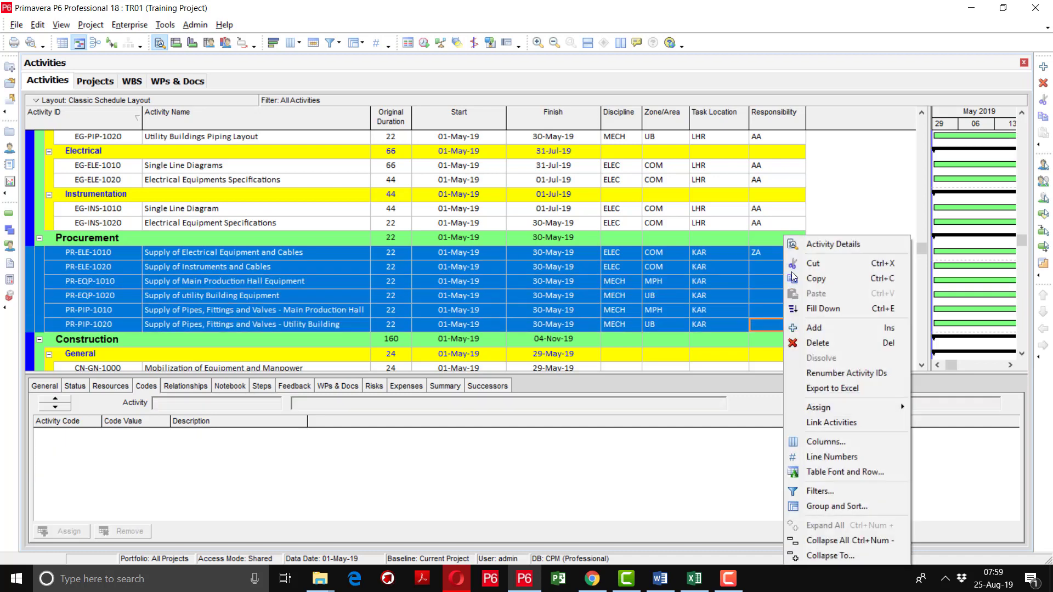
click(808, 312)
Assign the Discipline code GEN (General) and Zone/Area code COM (Common Area) to the construction activity CN-GN-1000.
scroll(806, 321, down, 2)
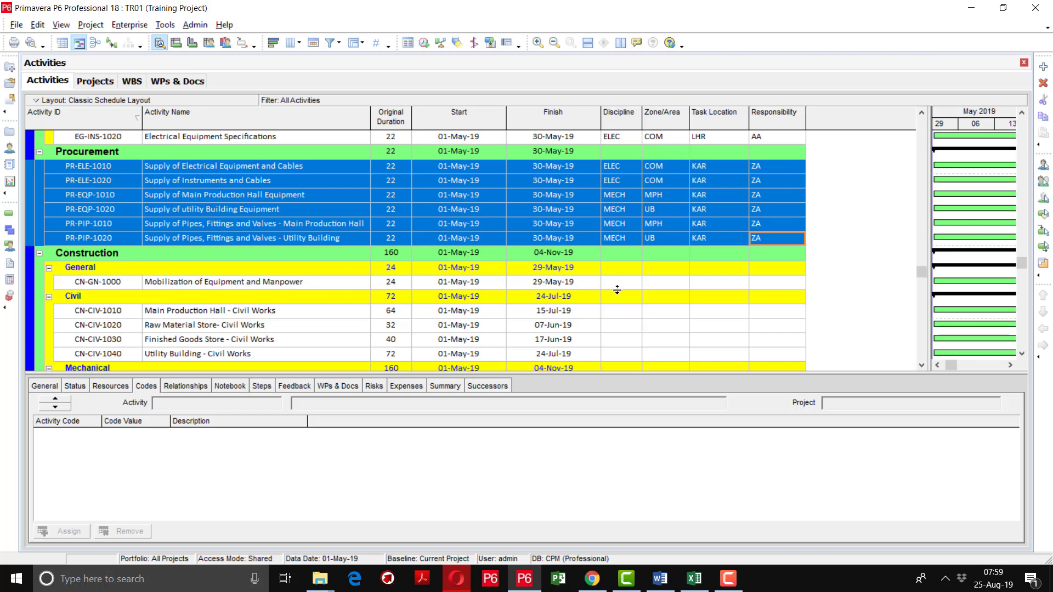
click(633, 288)
click(633, 287)
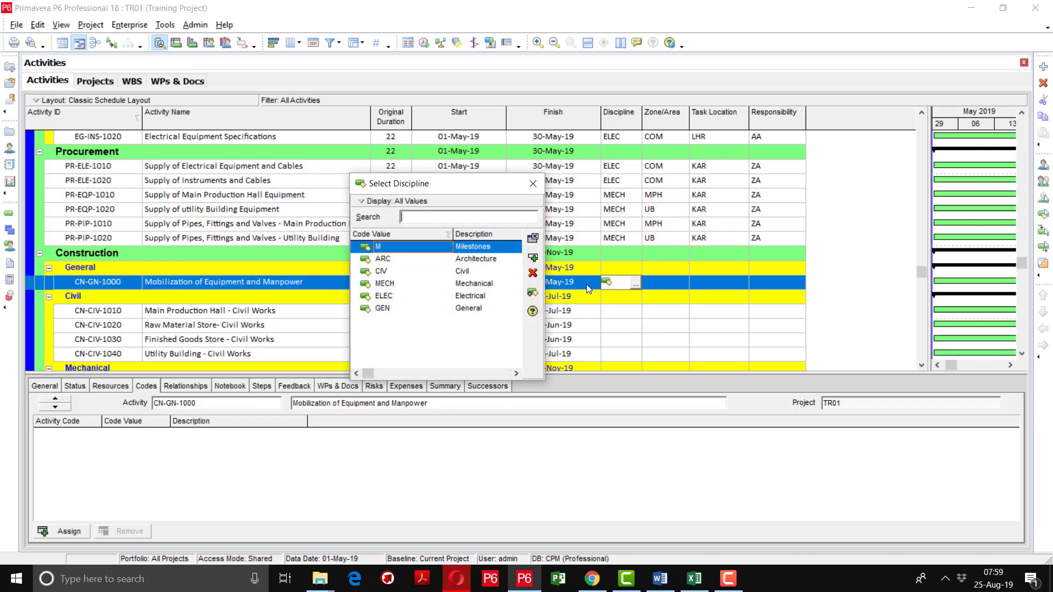
double_click(467, 308)
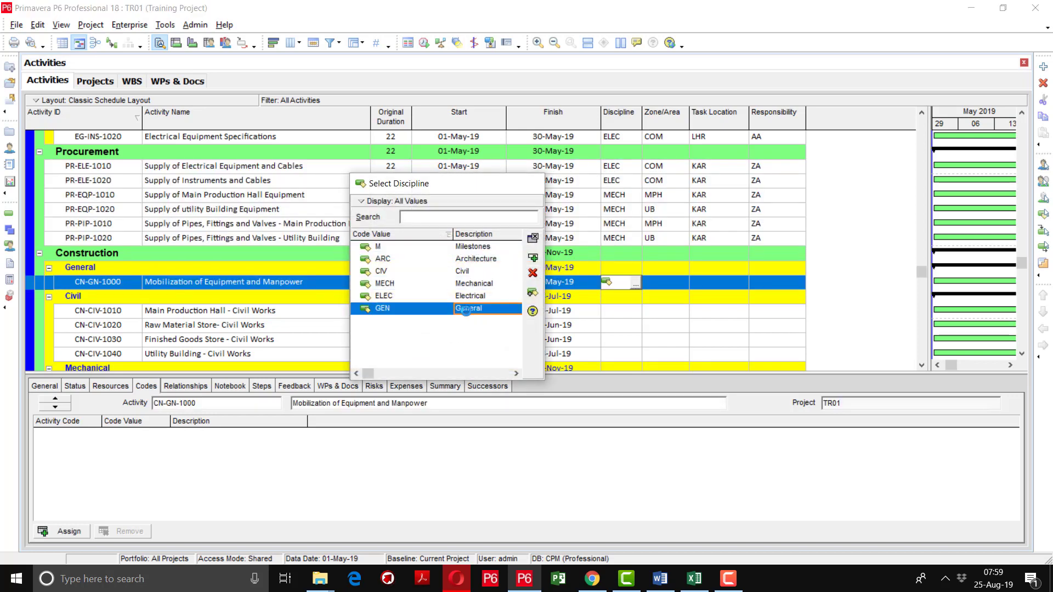
click(683, 287)
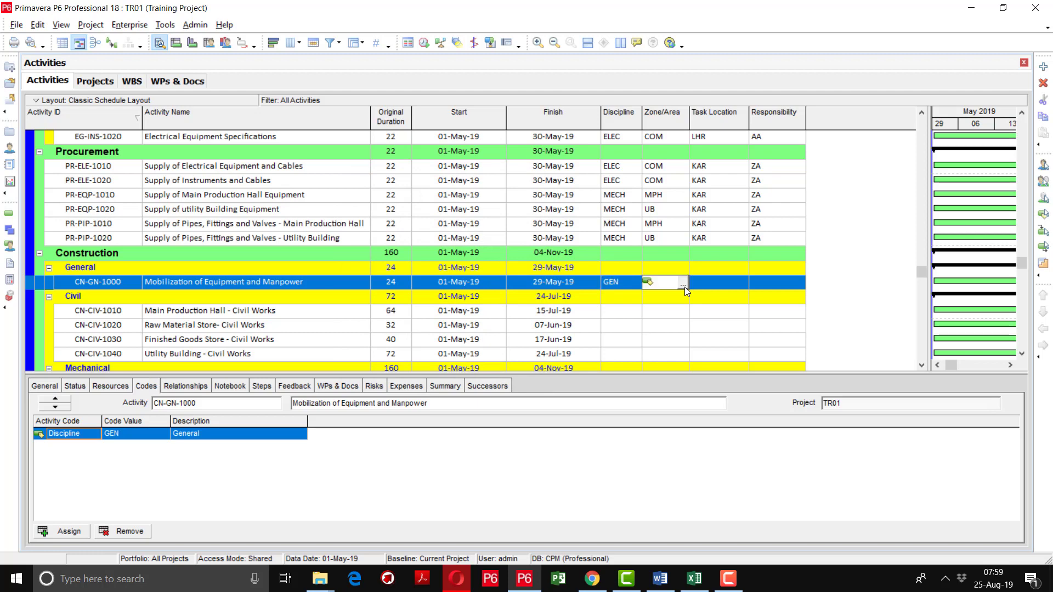
click(683, 287)
double_click(526, 265)
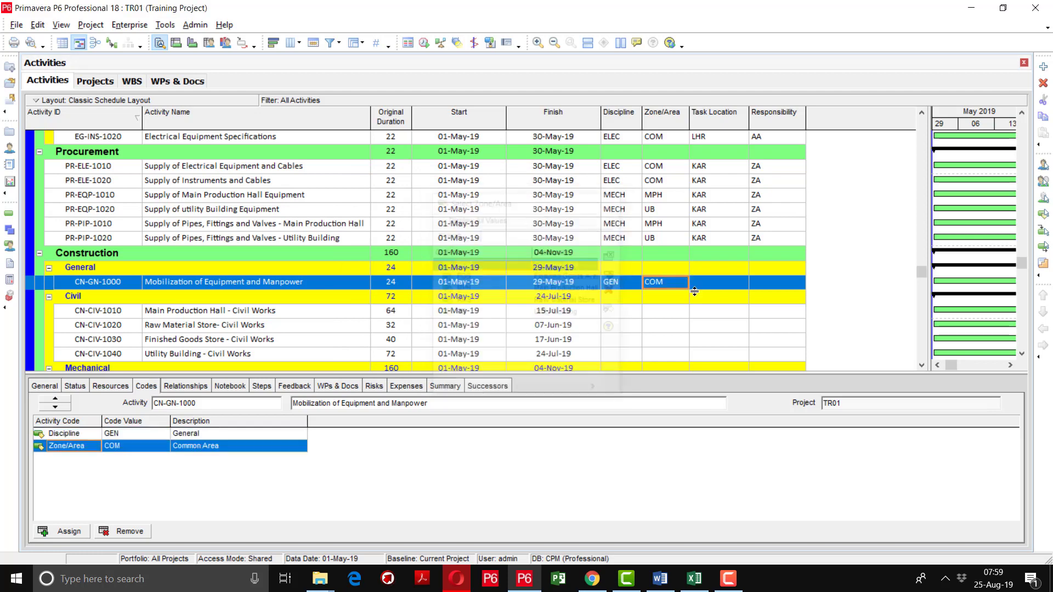
Assign the Task Location code ISB (Islamabad) and Responsibility code AA to the Mobilization of Equipment and Manpower activity CN-GN-1000.
click(739, 284)
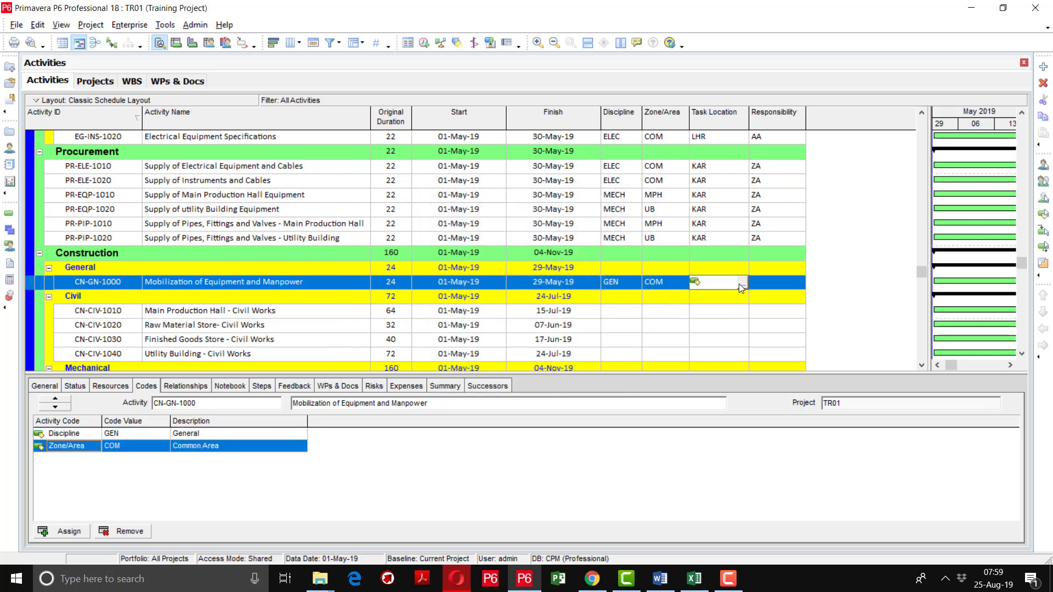
click(739, 284)
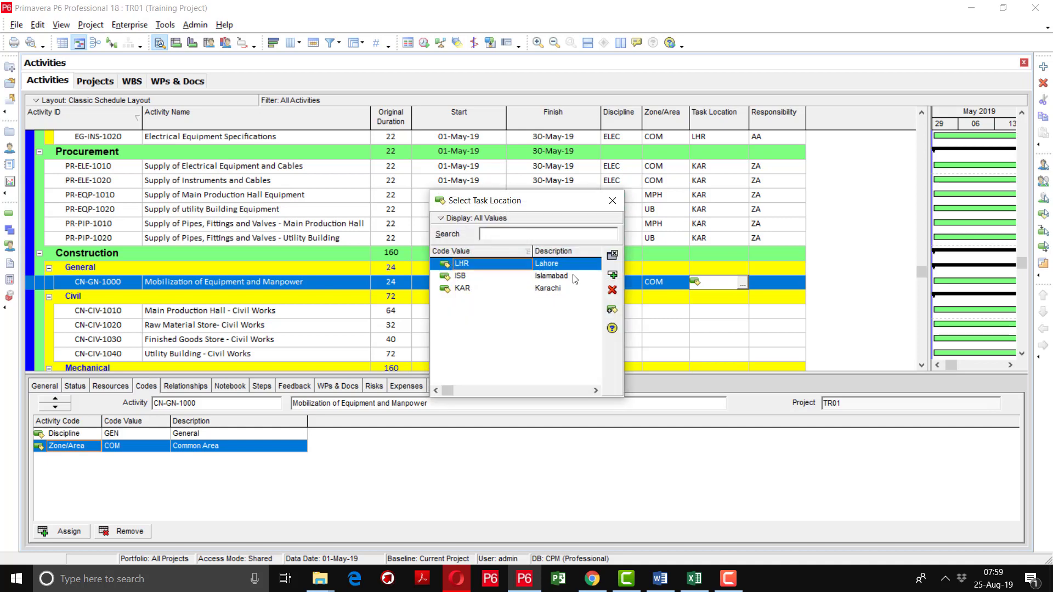
double_click(571, 277)
click(795, 282)
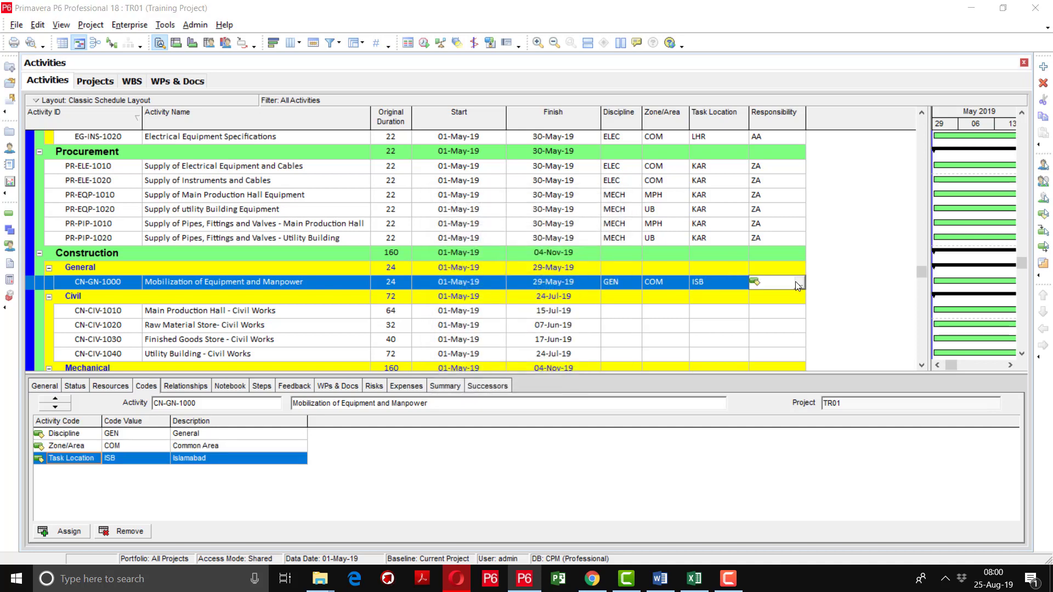
click(797, 284)
click(561, 267)
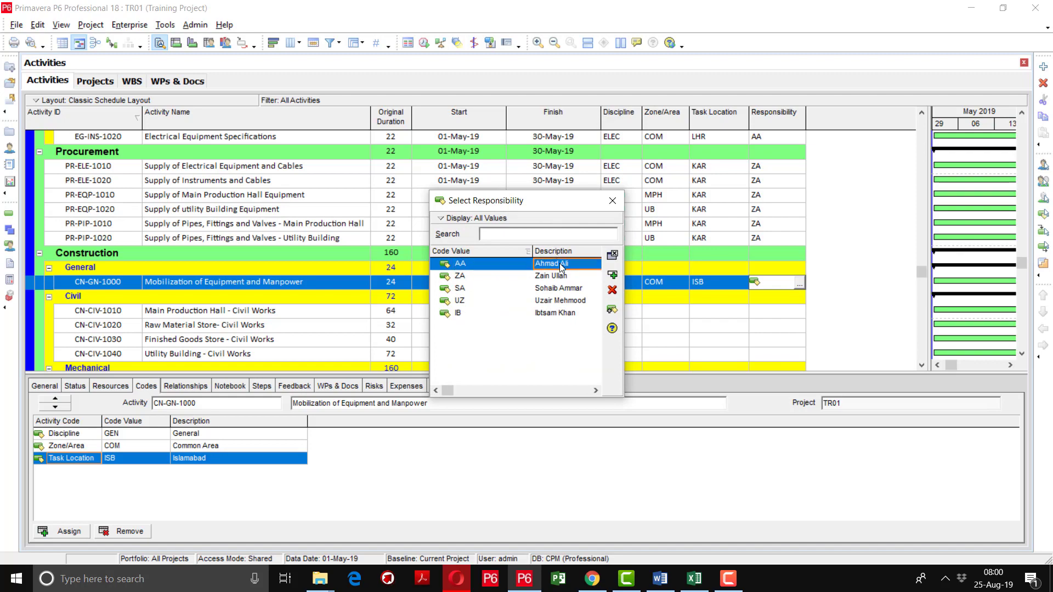
double_click(561, 266)
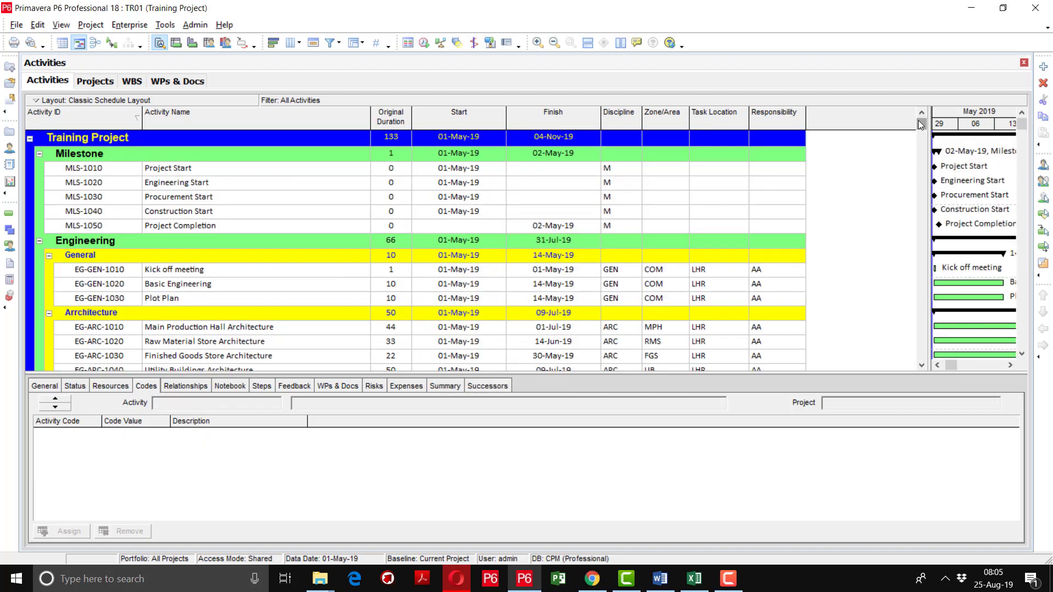
drag(921, 125, 906, 106)
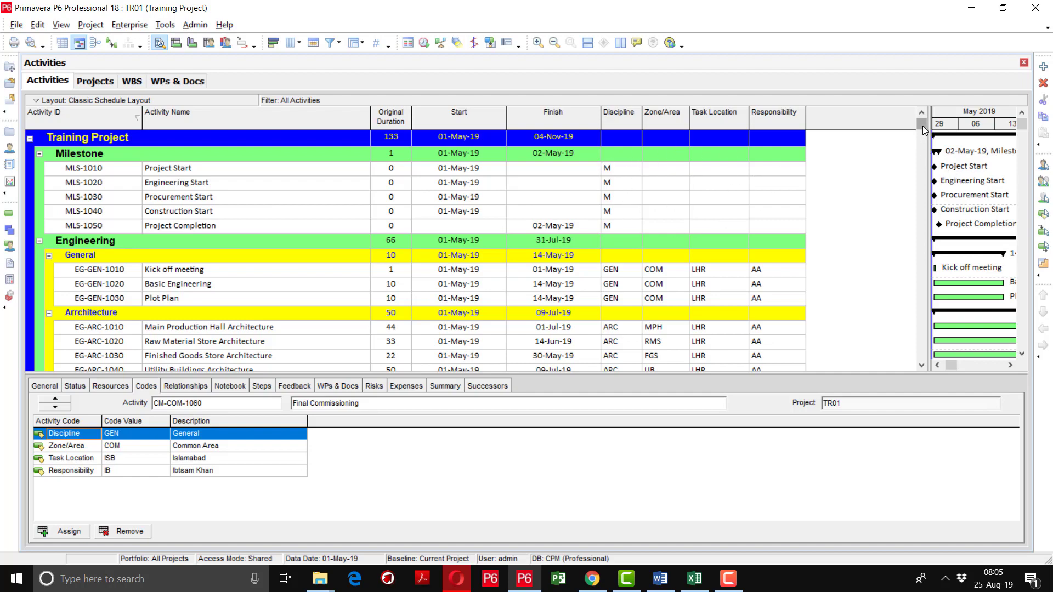
Open the column settings of the activity table and center-align the Discipline column.
drag(922, 126, 910, 101)
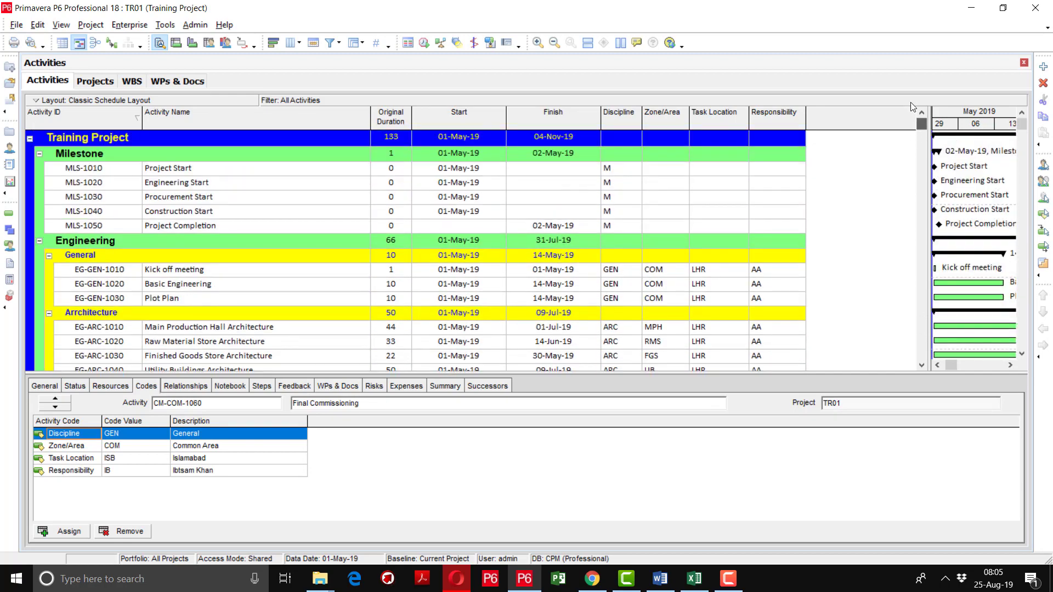
right_click(662, 120)
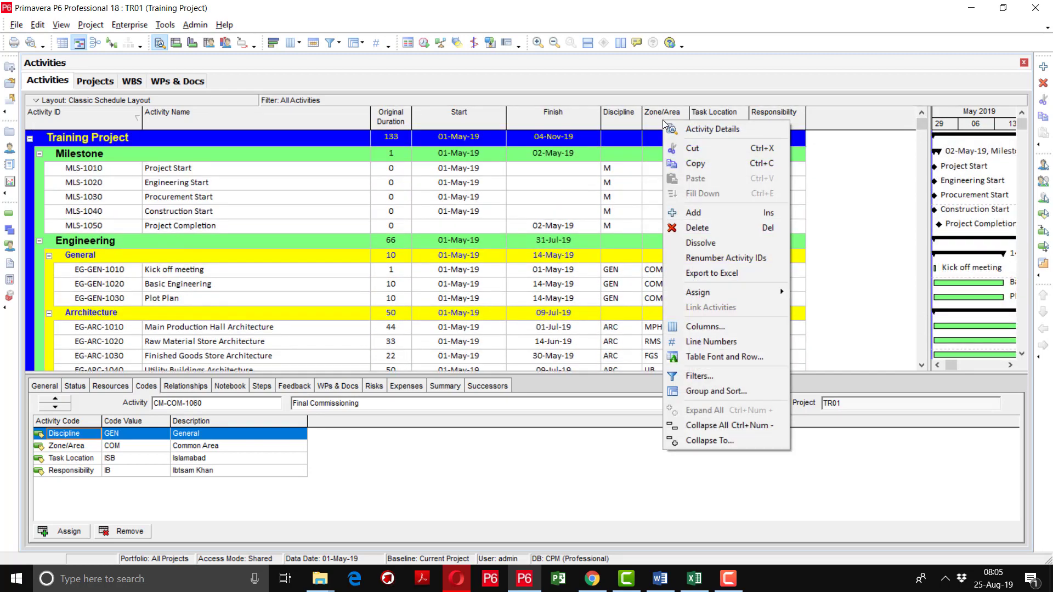
click(703, 327)
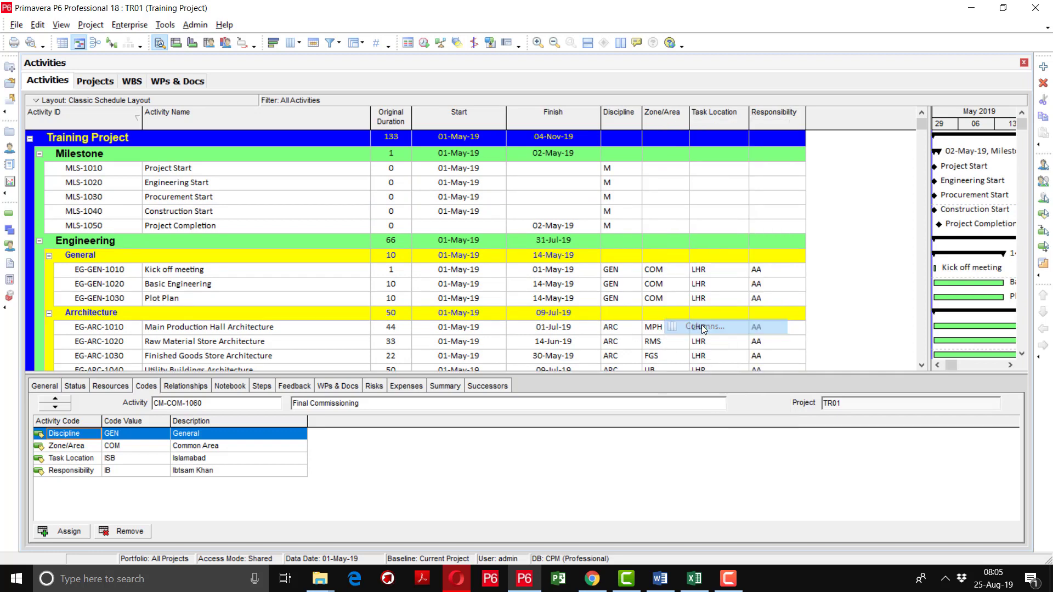
click(596, 234)
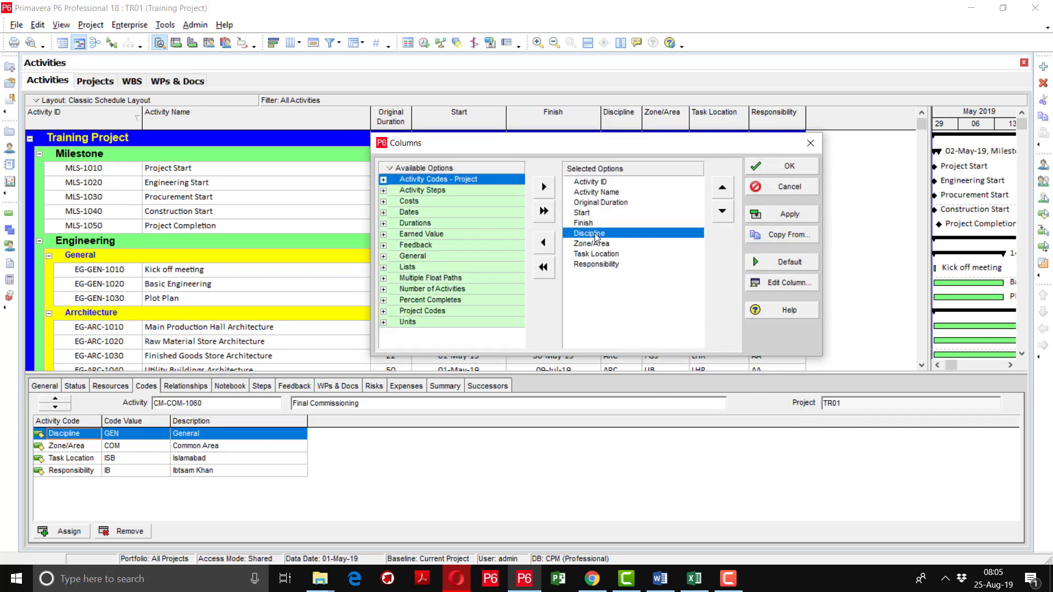
click(789, 283)
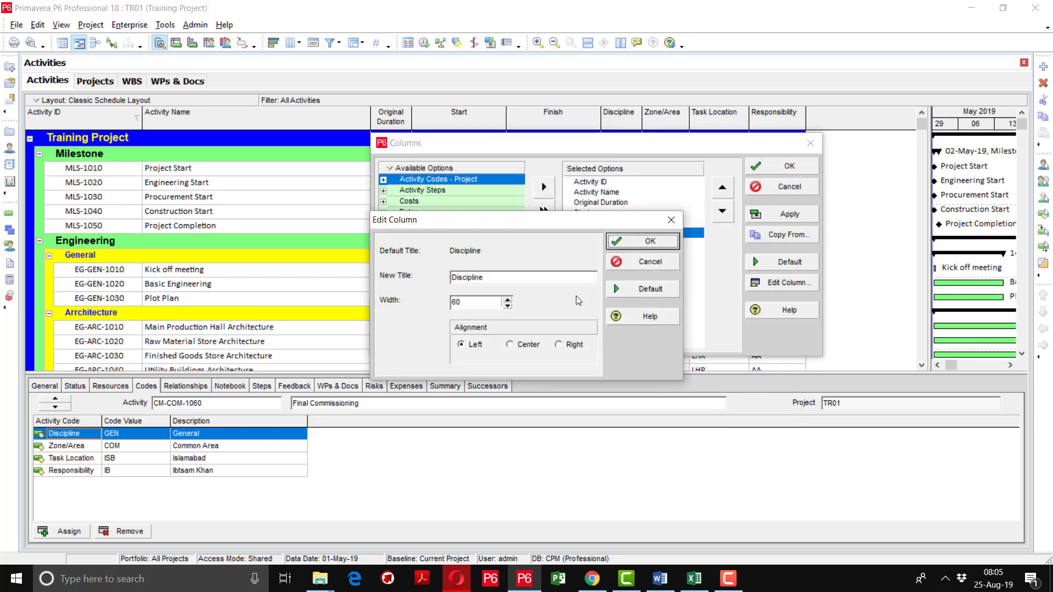
click(650, 242)
Set the alignment of the Zone/Area and Task Location columns to Center.
click(601, 244)
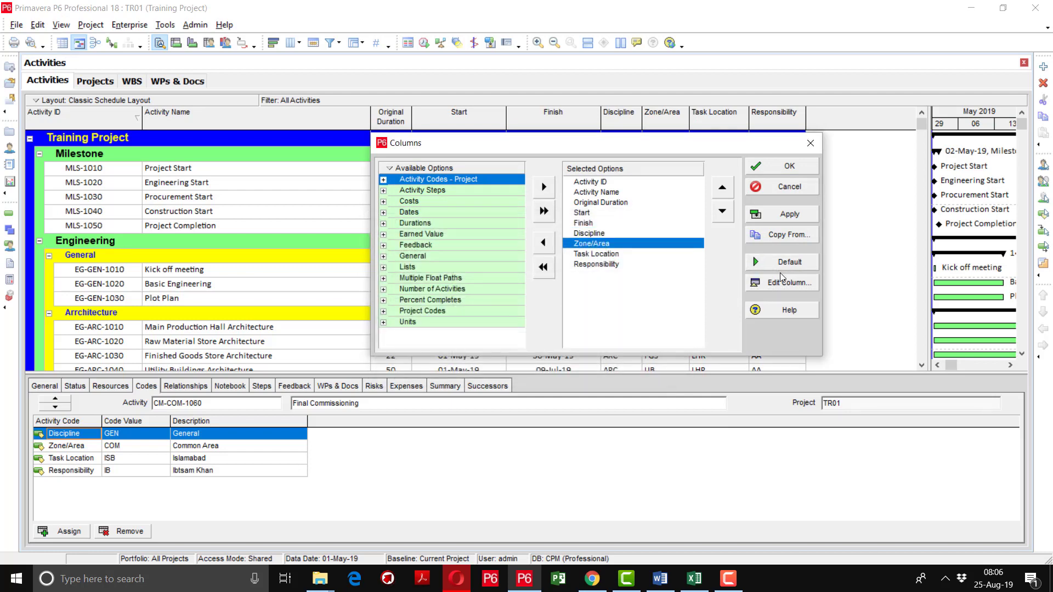
click(785, 283)
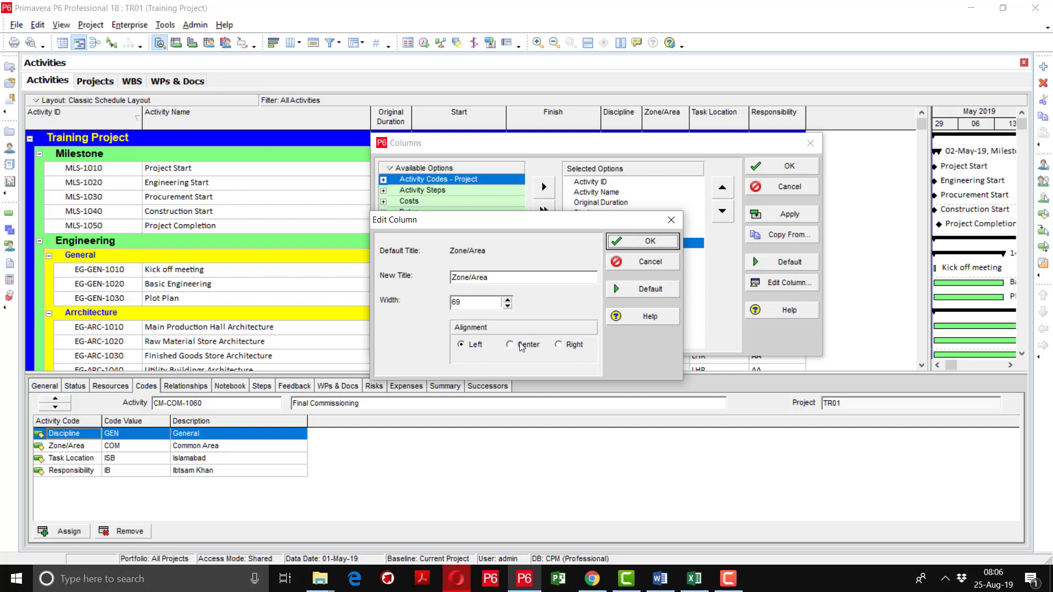
click(521, 345)
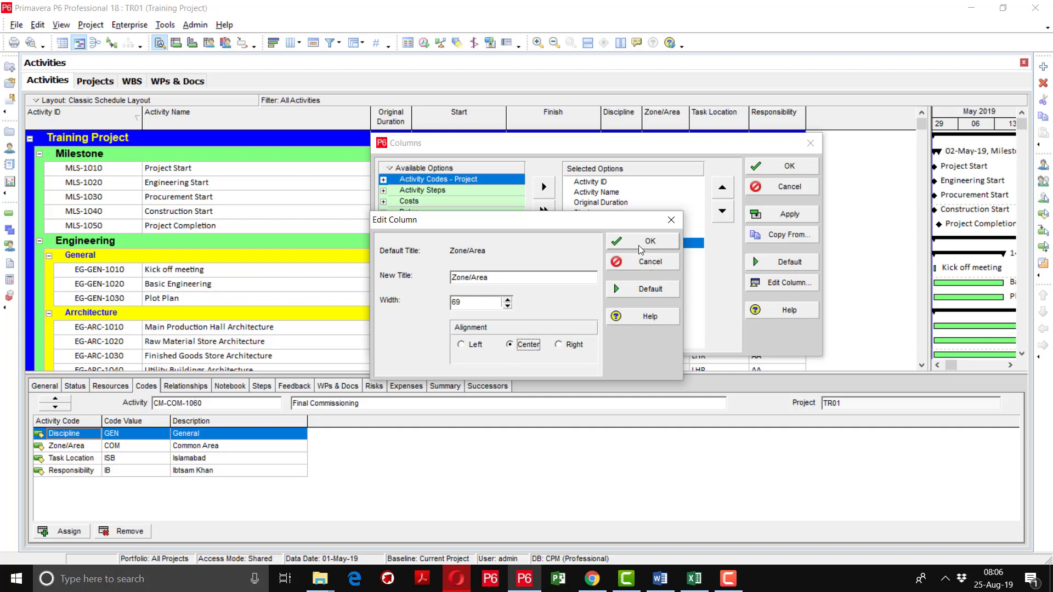
click(649, 240)
click(595, 256)
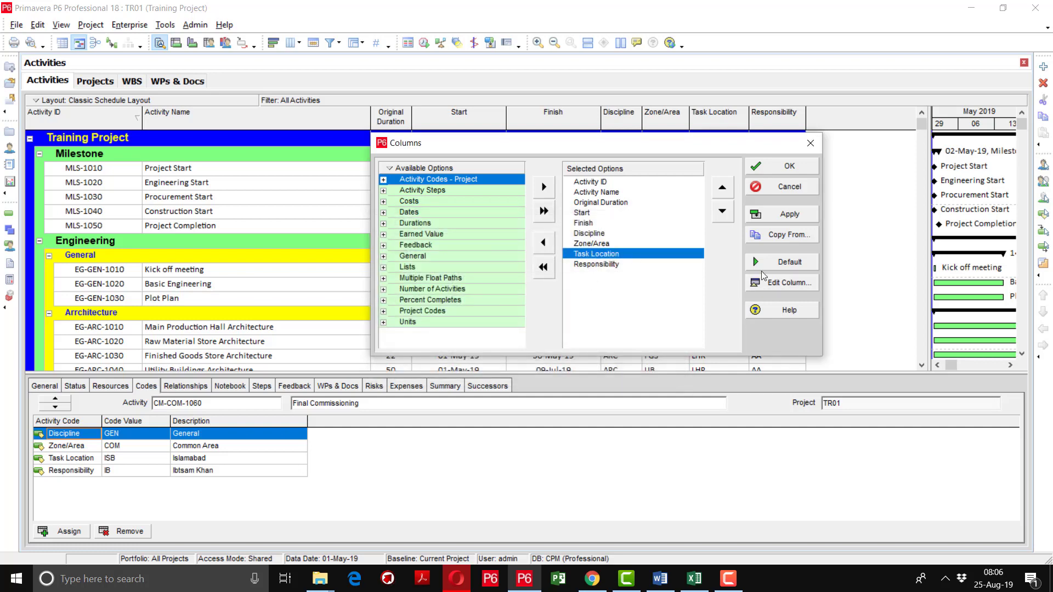
click(785, 282)
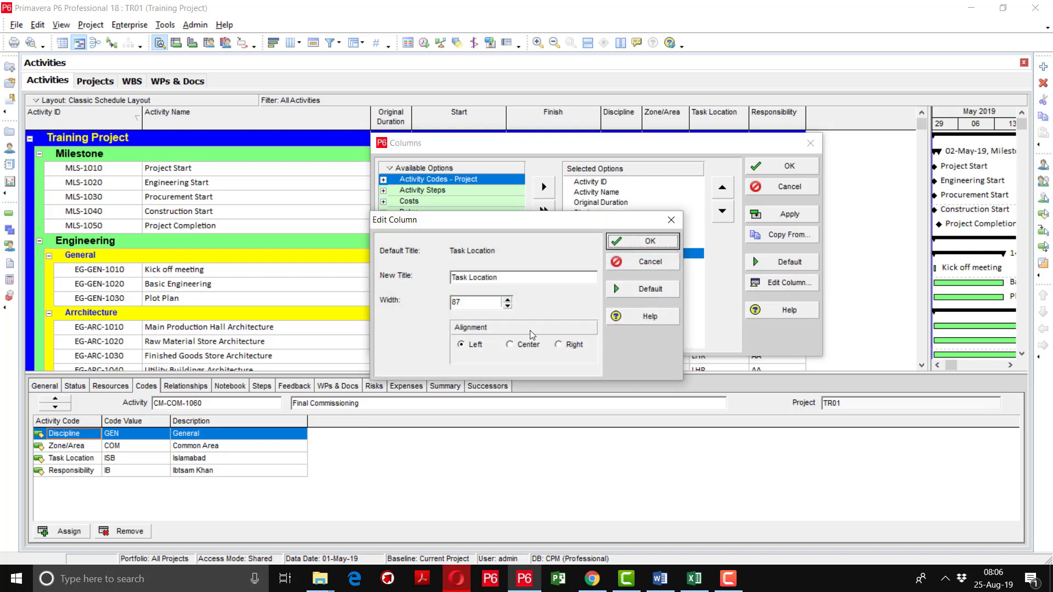
click(523, 345)
click(649, 241)
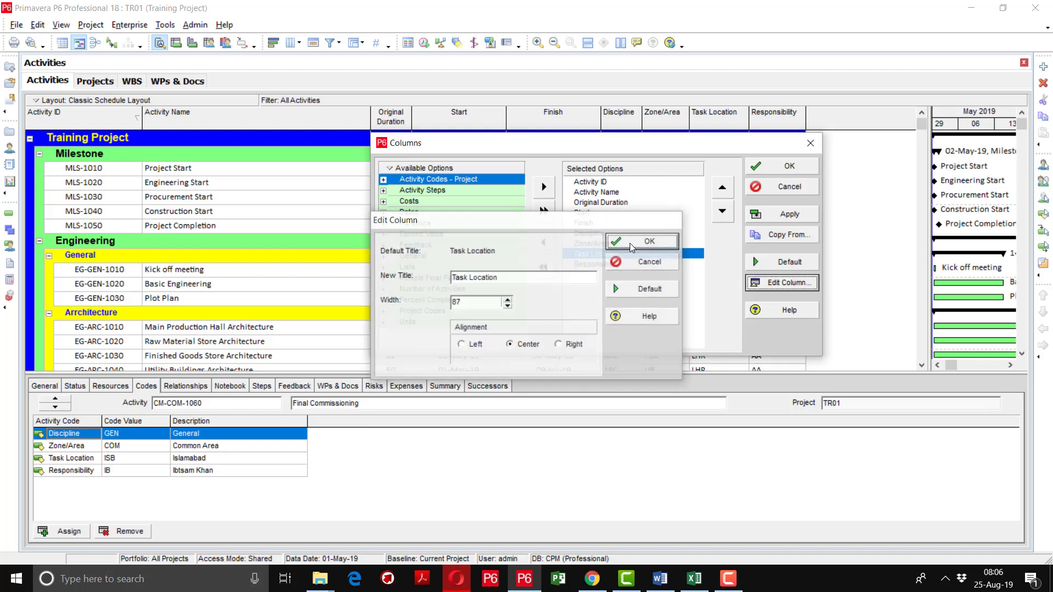
Set the Responsibility column's alignment to Center and apply the column changes to the activity table.
click(596, 264)
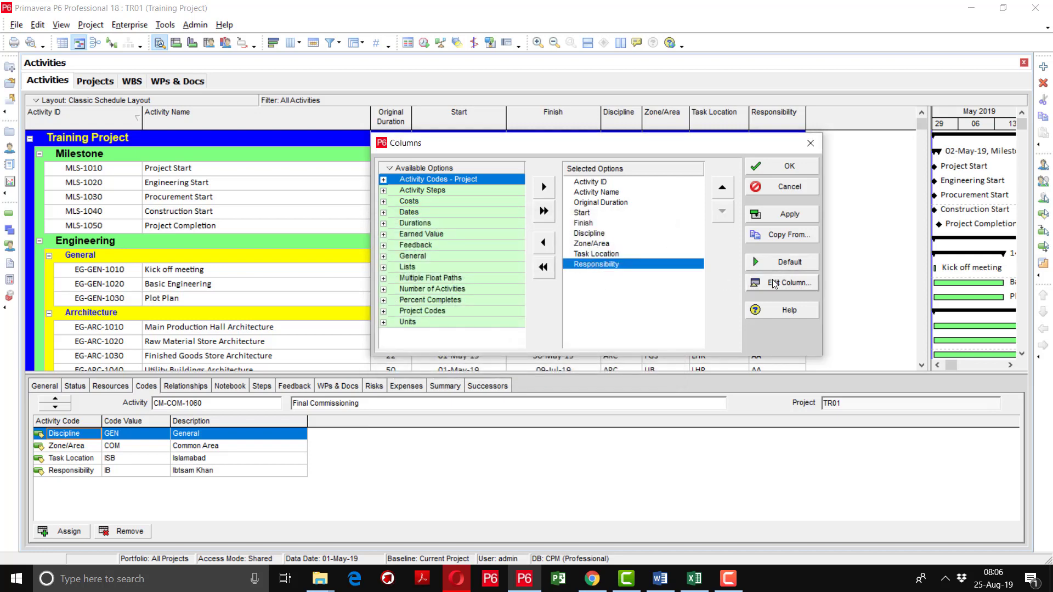
click(772, 282)
click(524, 346)
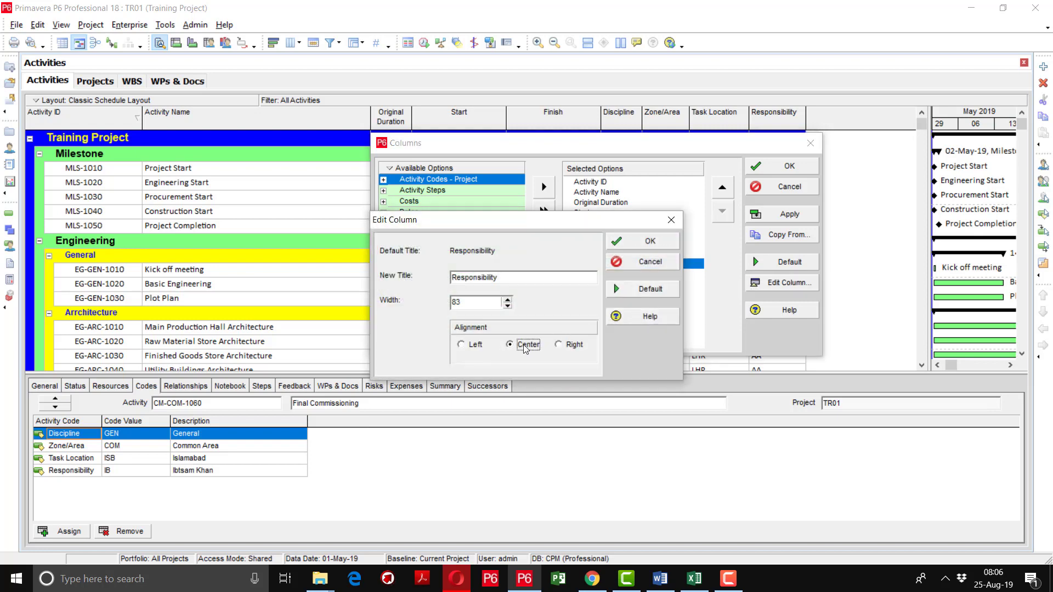
click(647, 241)
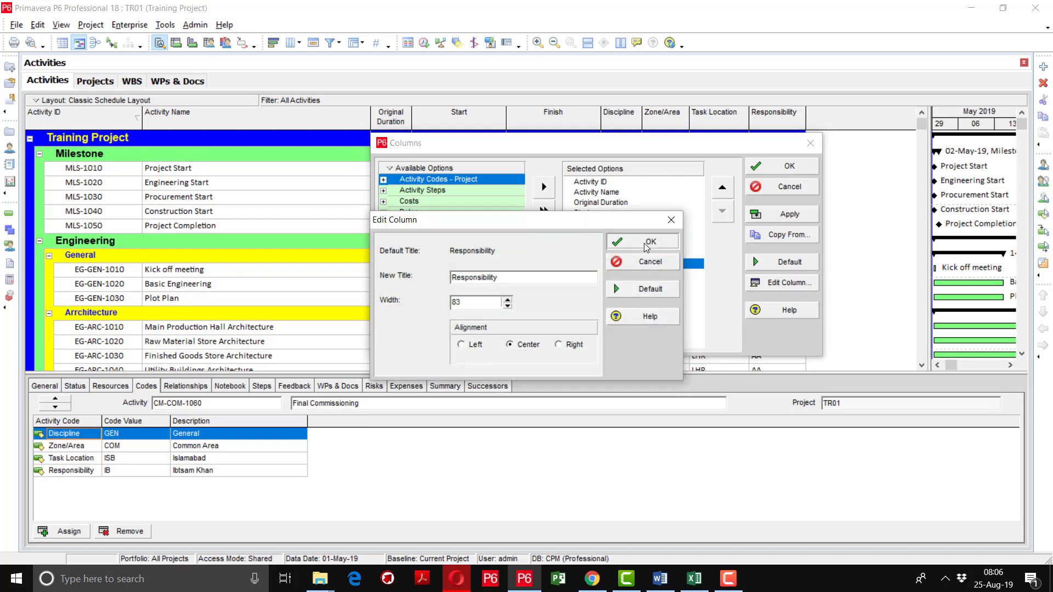
click(795, 215)
click(785, 165)
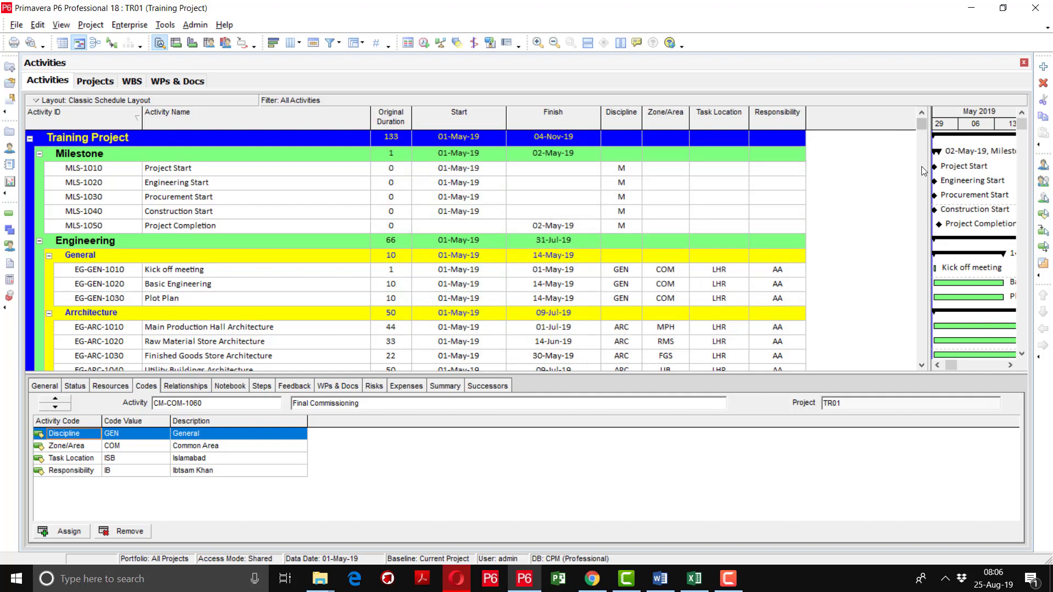
Review the codes down to the Commissioning activities and examine the assignment options for Receipt of Raw Materials for Commissioning, CM-COM-1010.
mouse_move(922, 126)
mouse_down()
mouse_move(921, 357)
mouse_move(920, 125)
mouse_up()
drag(921, 123, 900, 386)
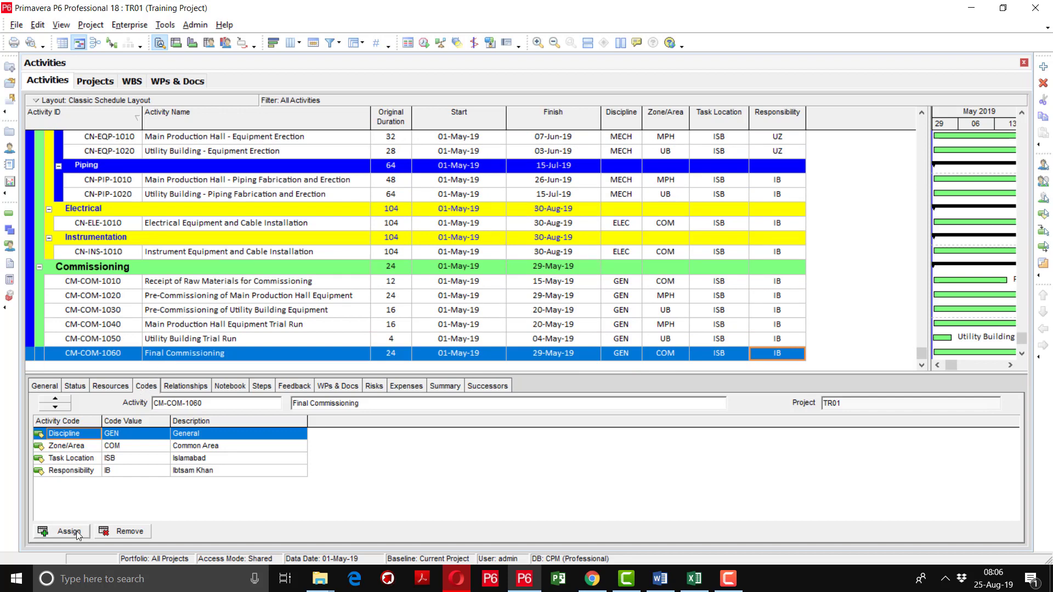
click(309, 285)
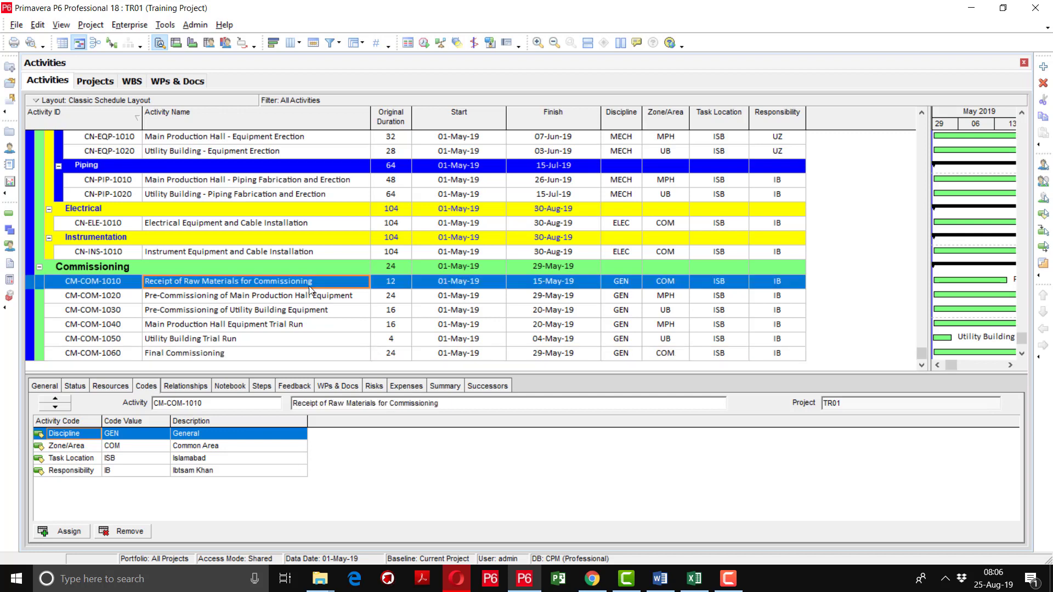
right_click(309, 285)
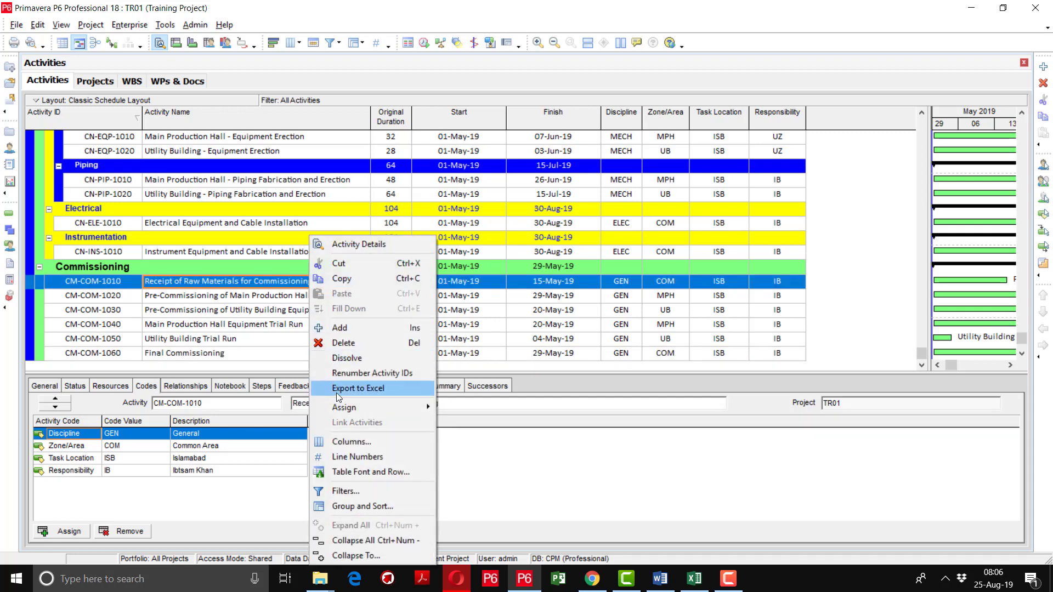
mouse_move(341, 407)
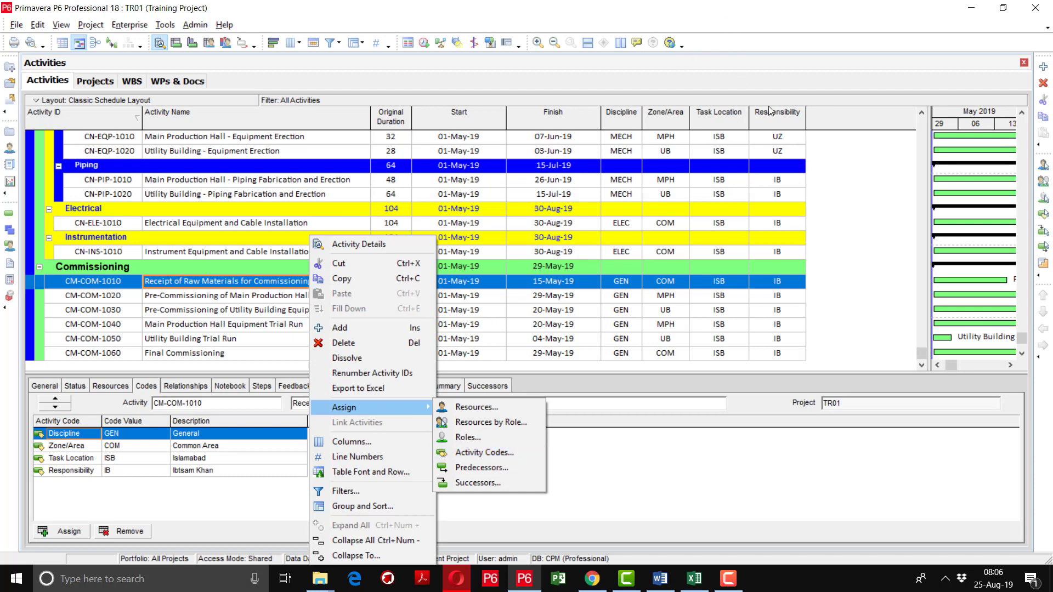
click(921, 116)
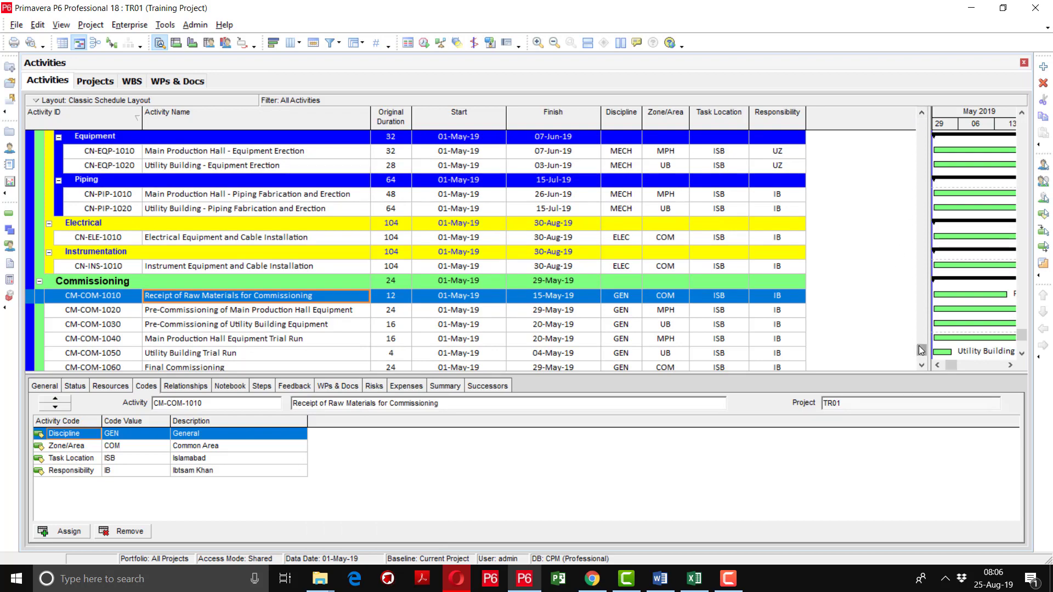
Open the Zone/Area code selection for the Kick off meeting activity EG-GEN-1010.
drag(921, 350, 916, 88)
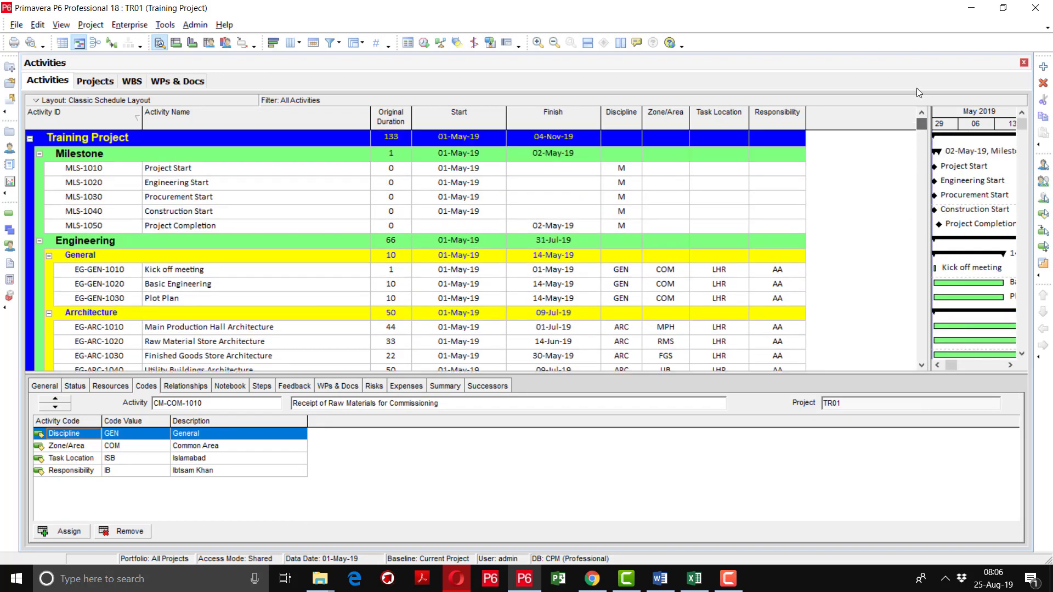
click(683, 273)
click(684, 273)
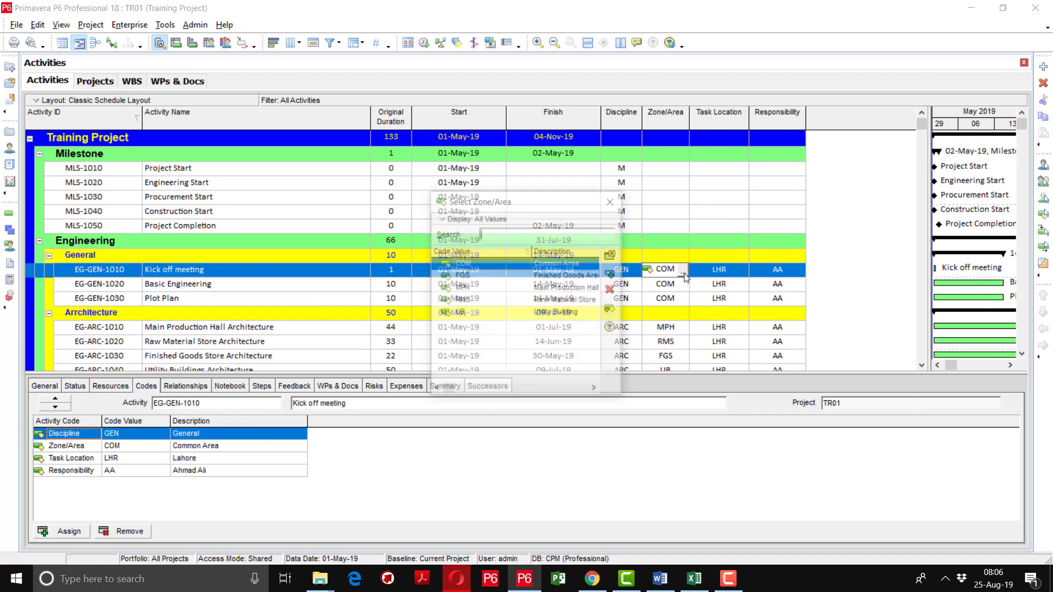